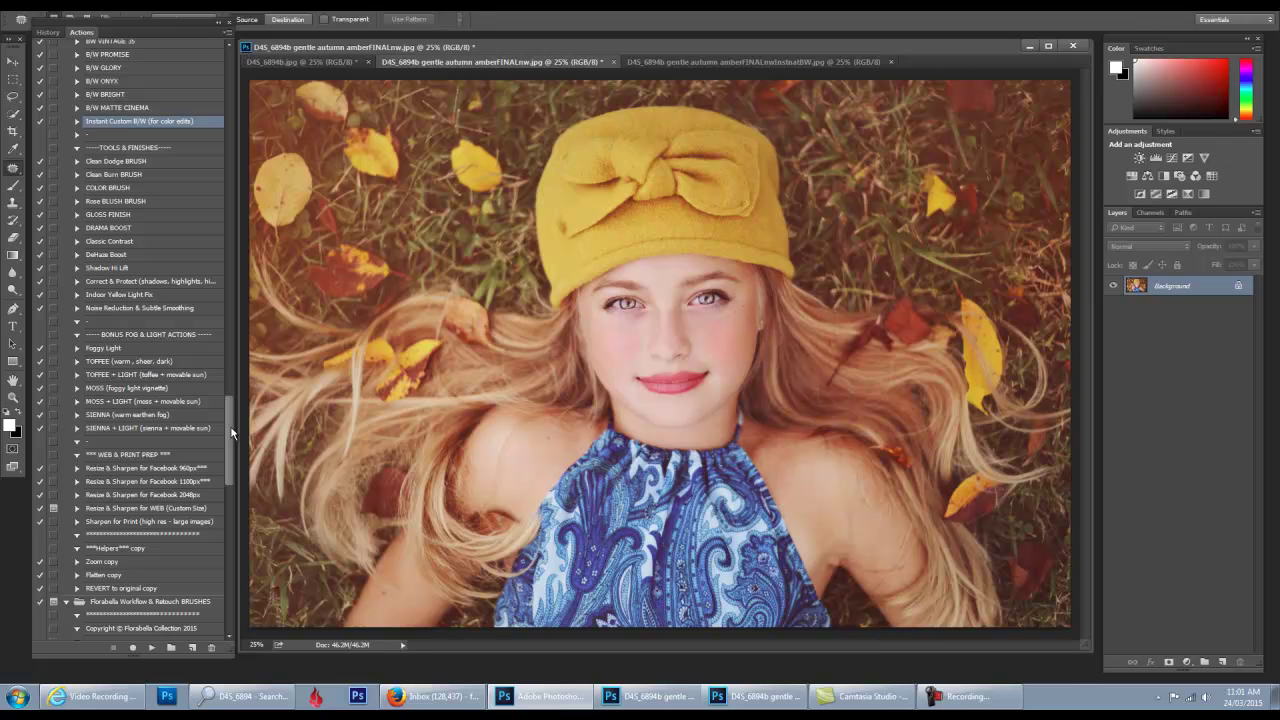
# - Compare the unedited D4S_6894b.jpg with the finished gentle autumn amber version, and return to the unedited photo
pyautogui.scroll(10, 230, 432)
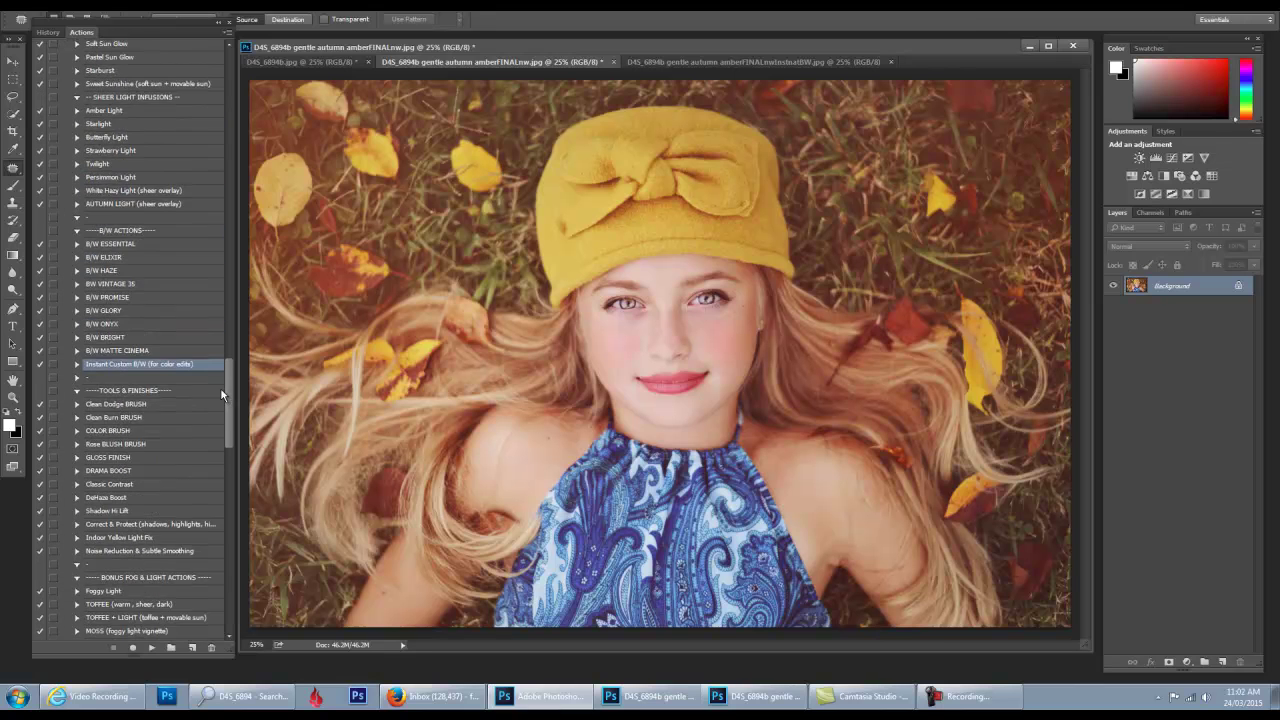
pyautogui.click(337, 64)
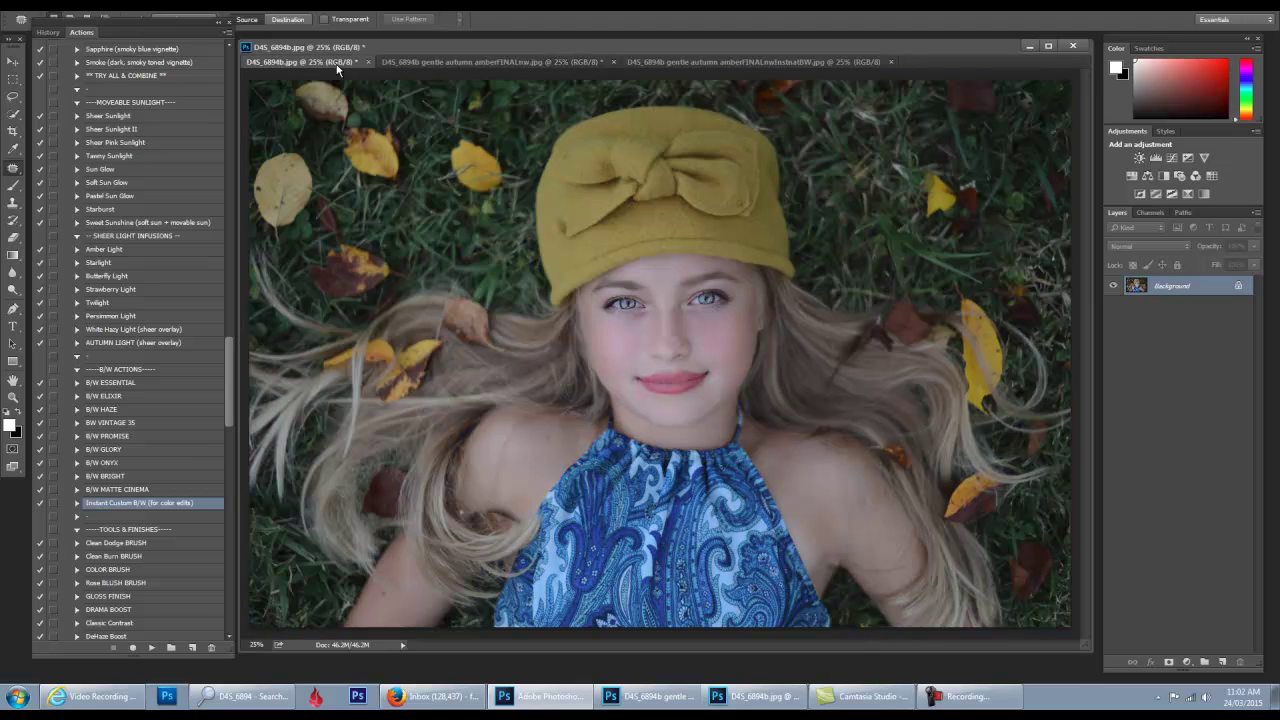
pyautogui.scroll(2, 231, 355)
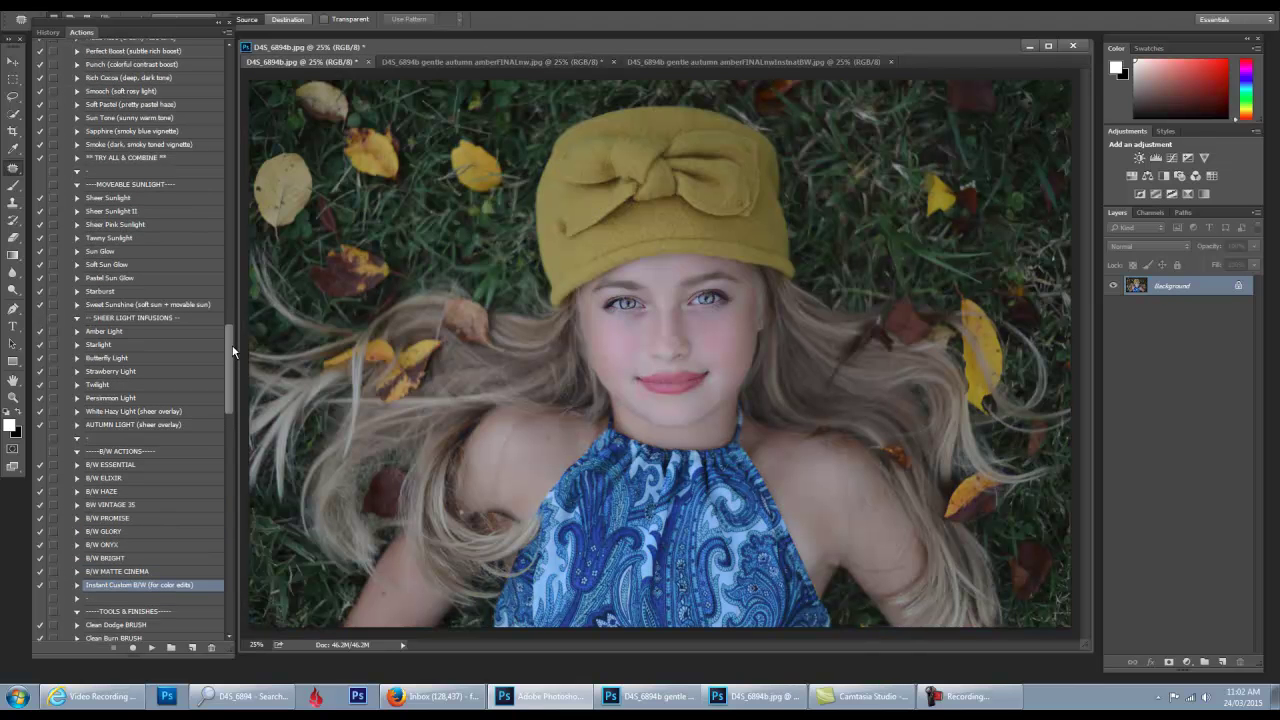
pyautogui.click(434, 62)
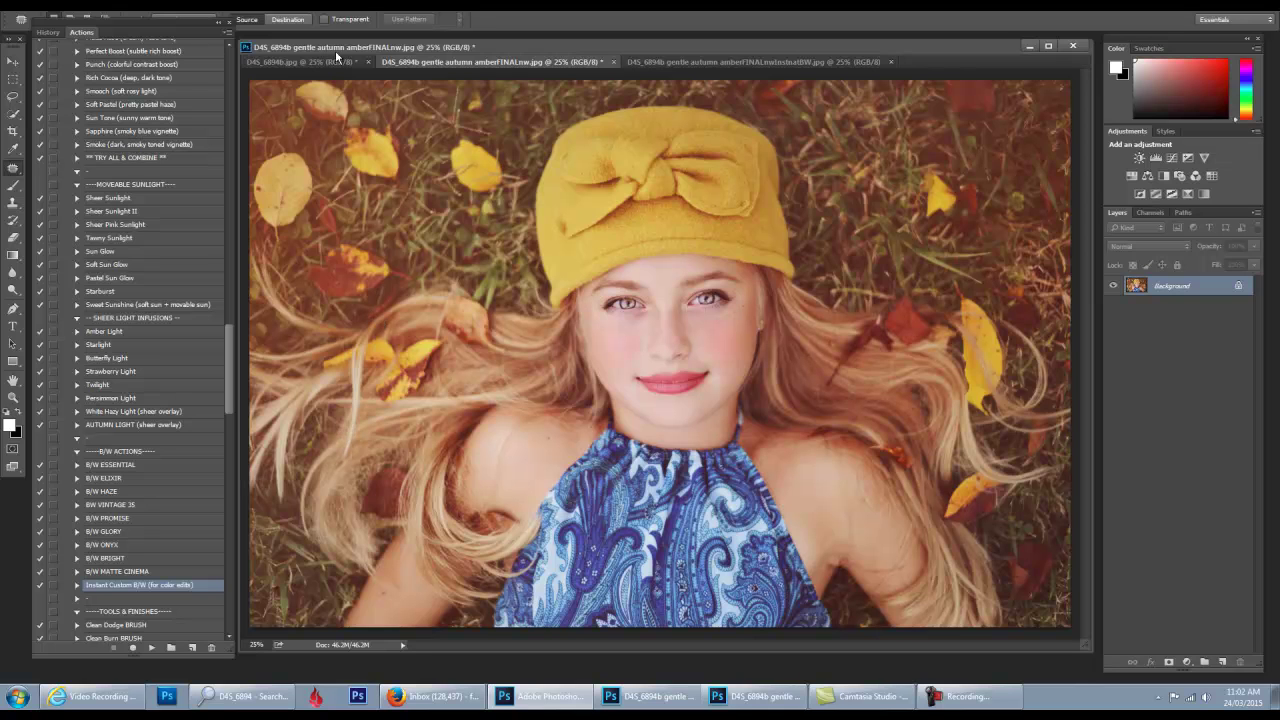
pyautogui.click(300, 62)
# - Run the GENTLE COLOR (light, soft color or bw) action from the Florabella Trinity set on the unedited photo
pyautogui.moveTo(229, 372); pyautogui.dragTo(231, 281)
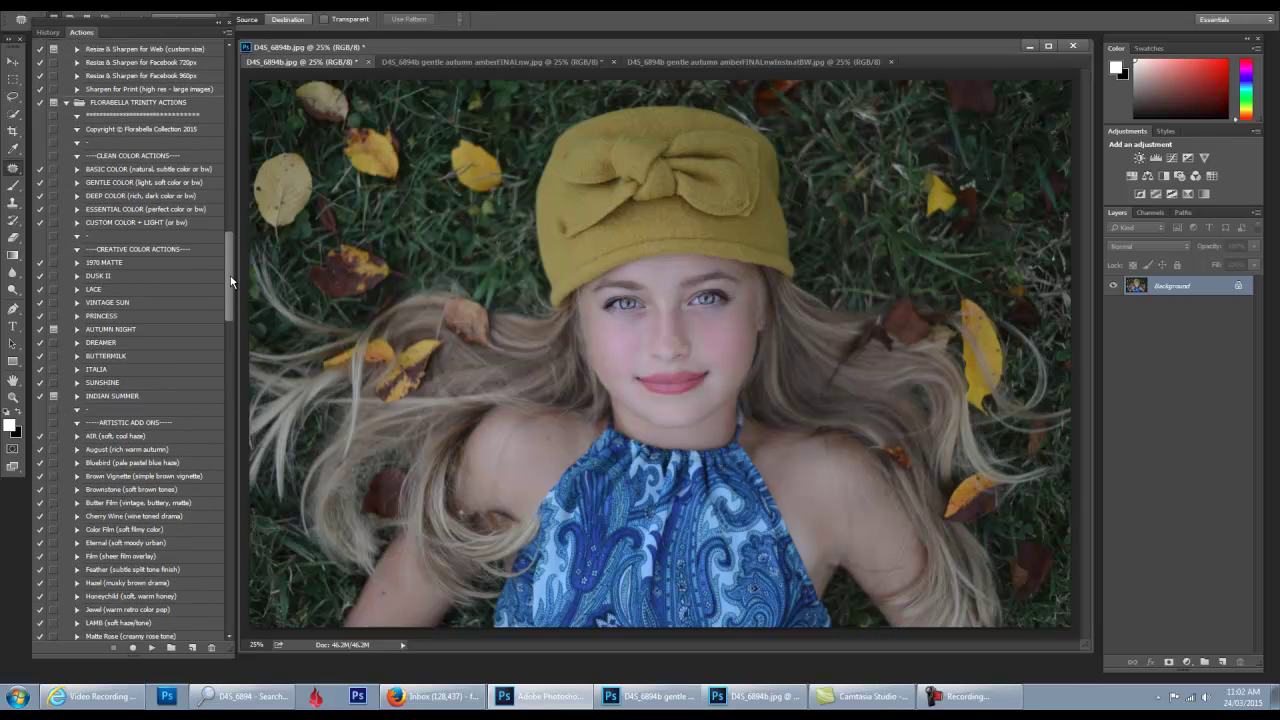
pyautogui.click(145, 183)
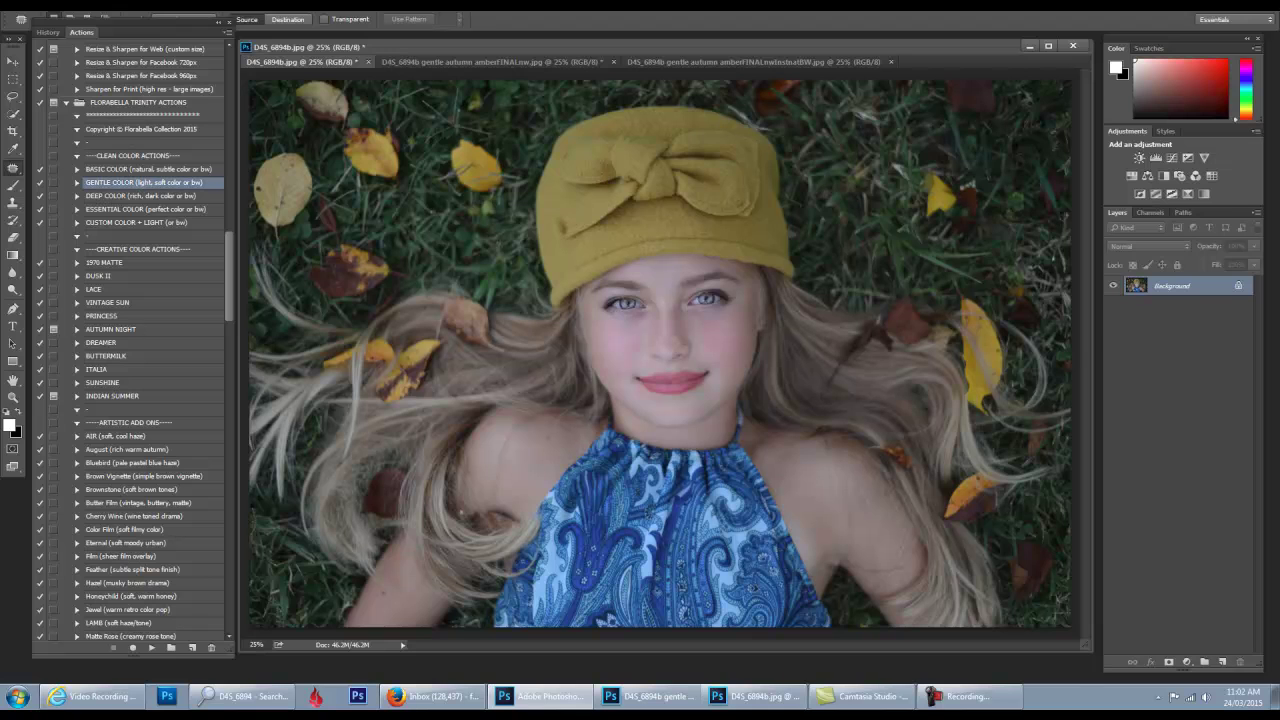
pyautogui.click(152, 648)
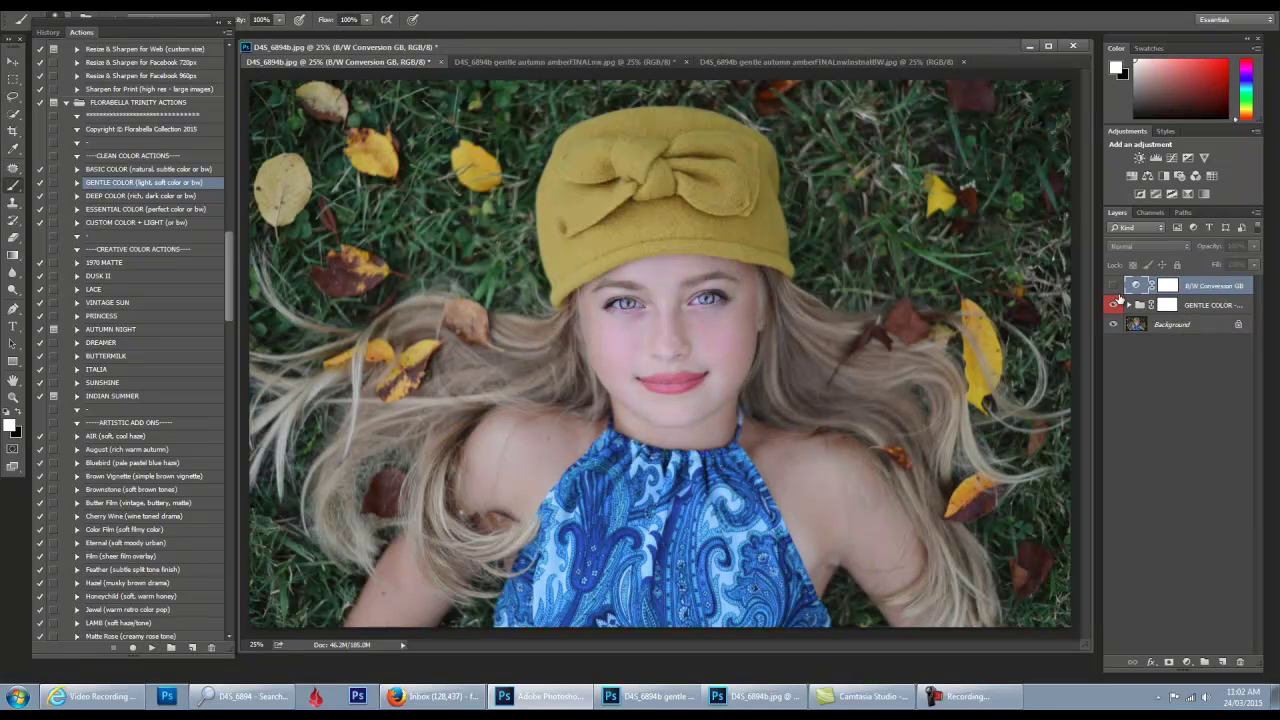
# - Set the opacity of the Lighten layer inside the GENTLE COLOR group to 19% and collapse the group
pyautogui.click(1127, 305)
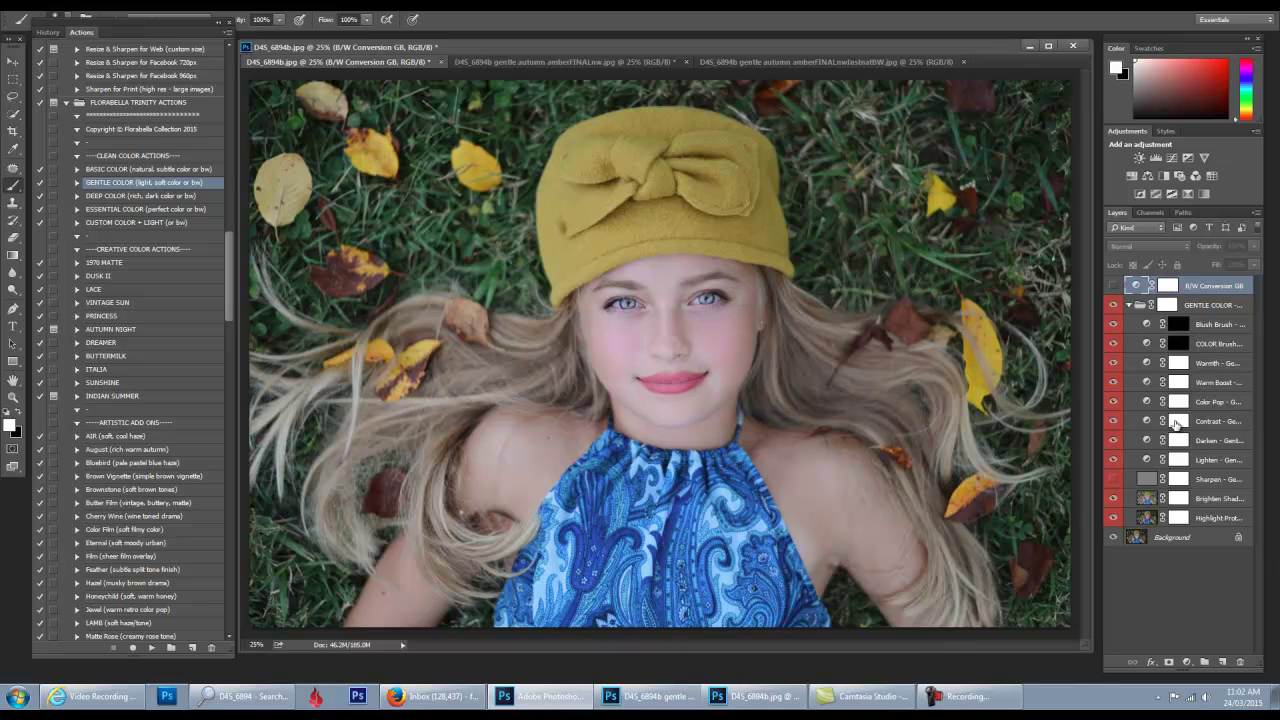
pyautogui.click(1205, 463)
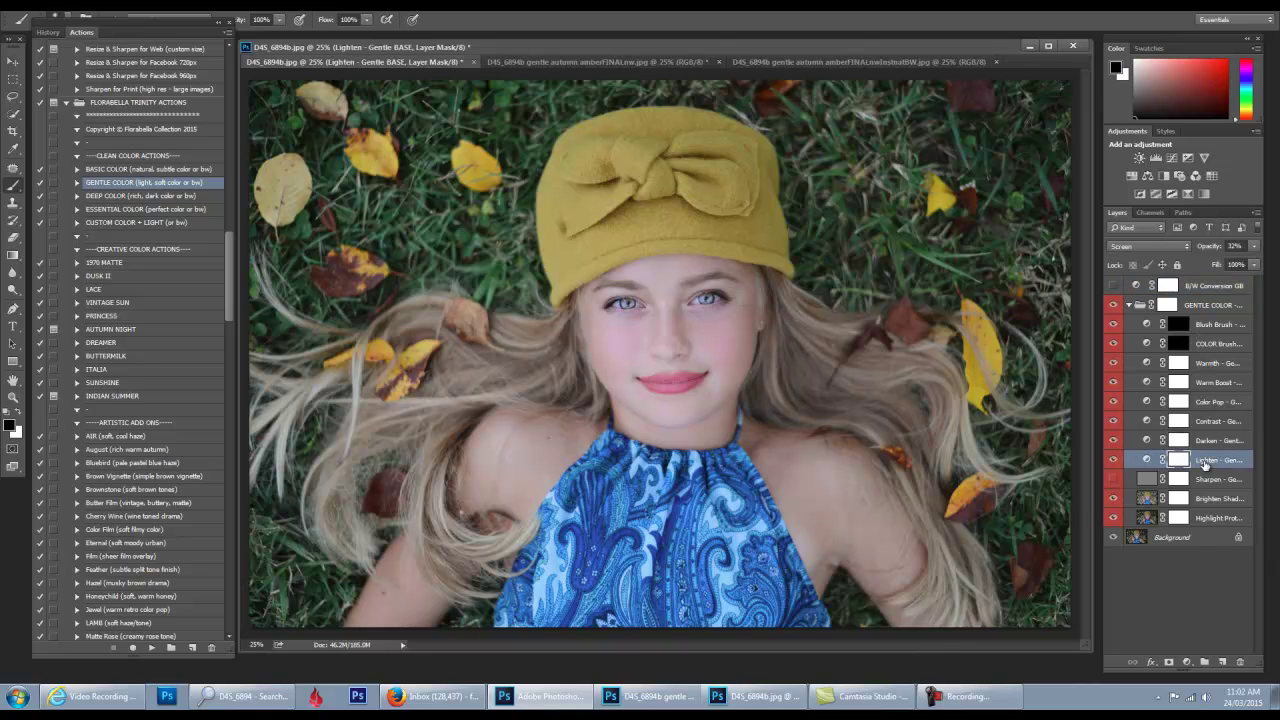
pyautogui.click(1208, 250)
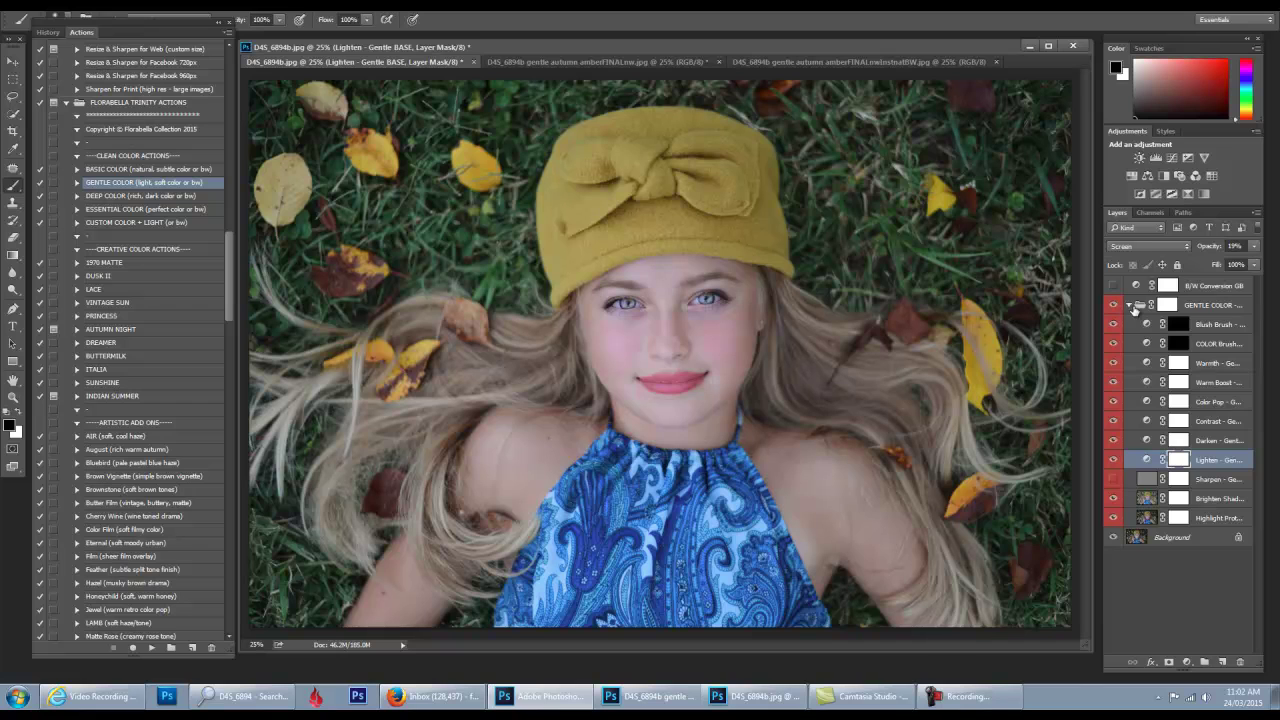
pyautogui.click(1136, 306)
pyautogui.click(1129, 305)
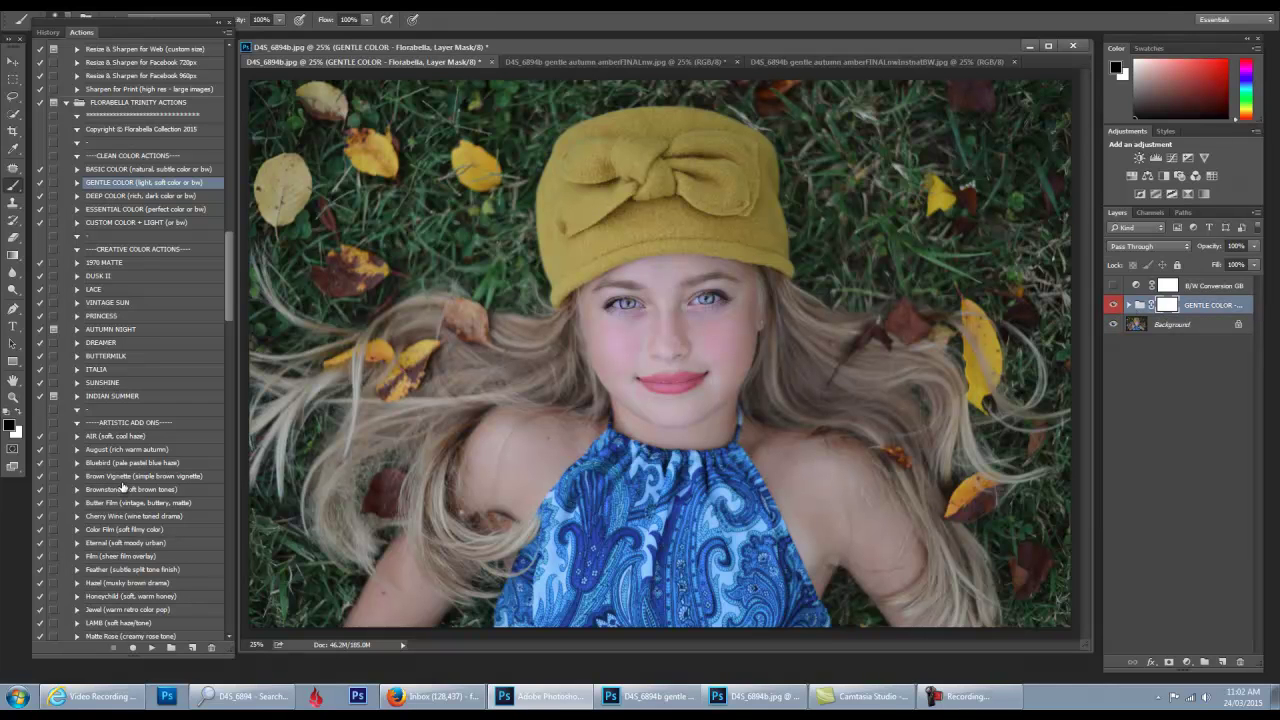
# - Run the Perfect Boost (subtle rich boost) action and preview the photo with and without its layer
pyautogui.moveTo(228, 294); pyautogui.dragTo(230, 336)
pyautogui.click(178, 382)
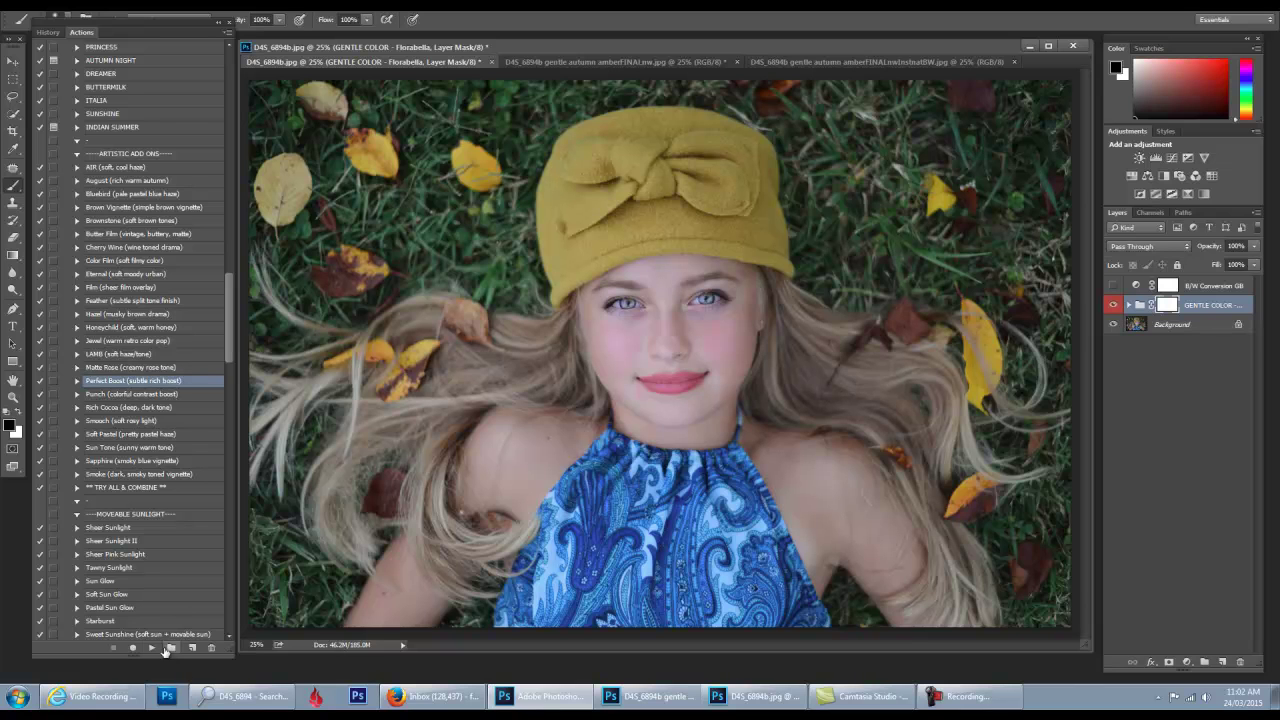
pyautogui.click(152, 648)
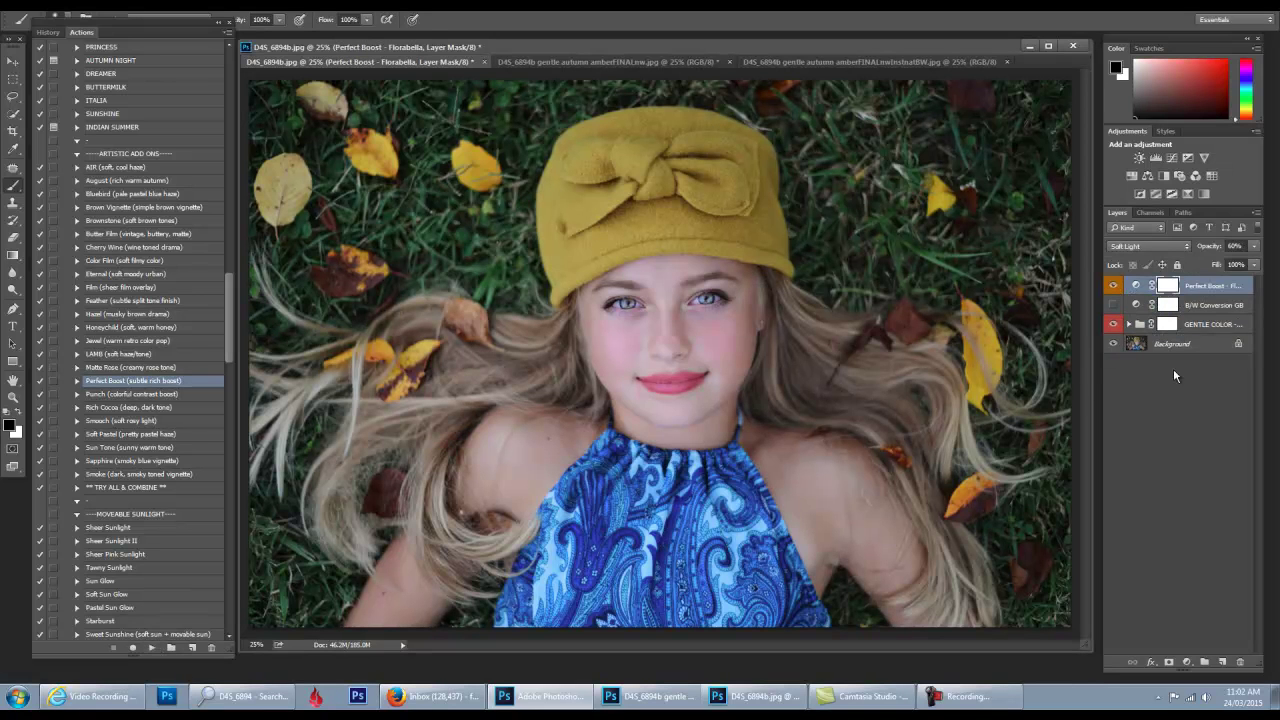
pyautogui.click(1114, 287)
pyautogui.click(1114, 287)
# - Run the AUTUMN LIGHT (sheer overlay) action and preview the photo with and without its effect
pyautogui.moveTo(235, 330); pyautogui.dragTo(231, 357)
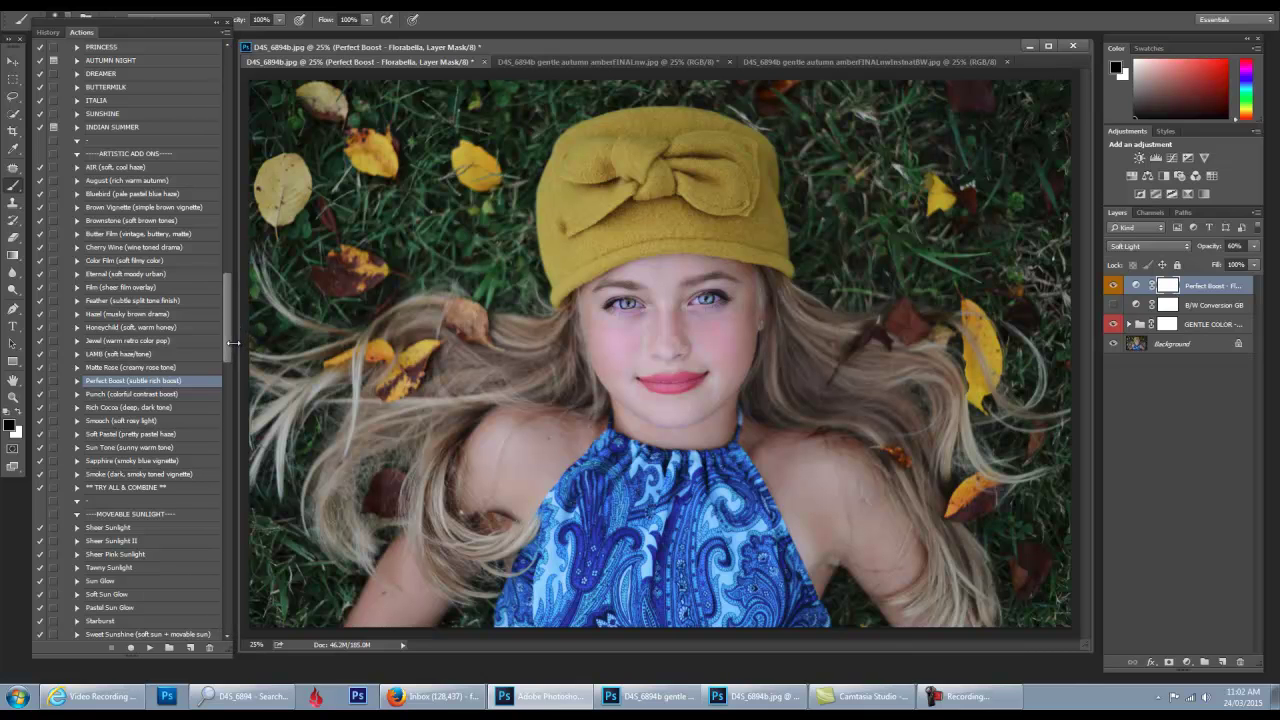
pyautogui.scroll(-9, 222, 403)
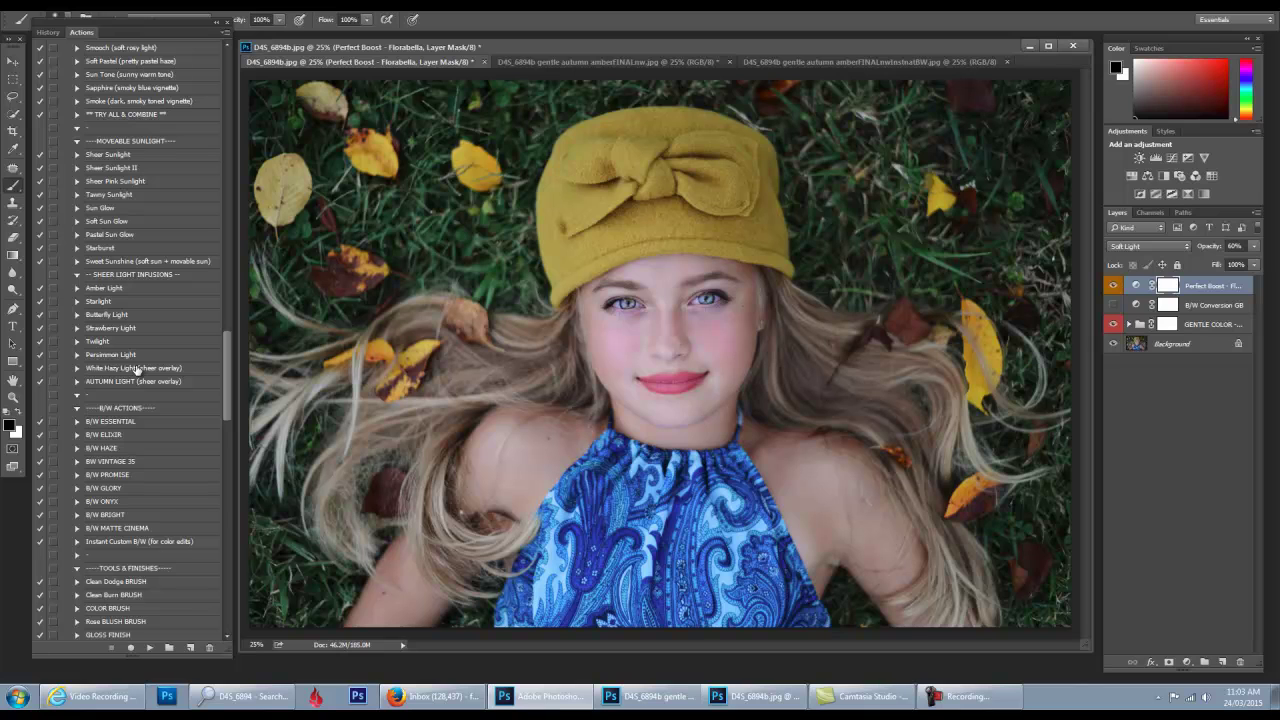
pyautogui.click(137, 381)
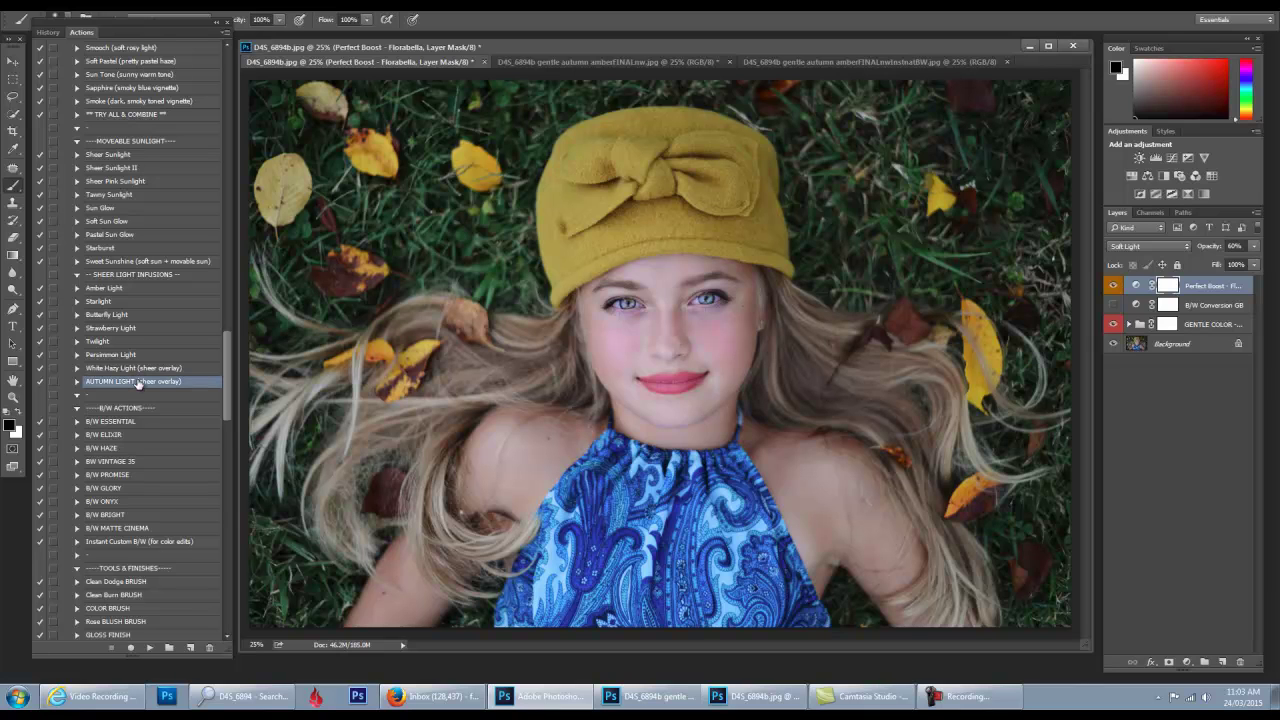
pyautogui.click(149, 648)
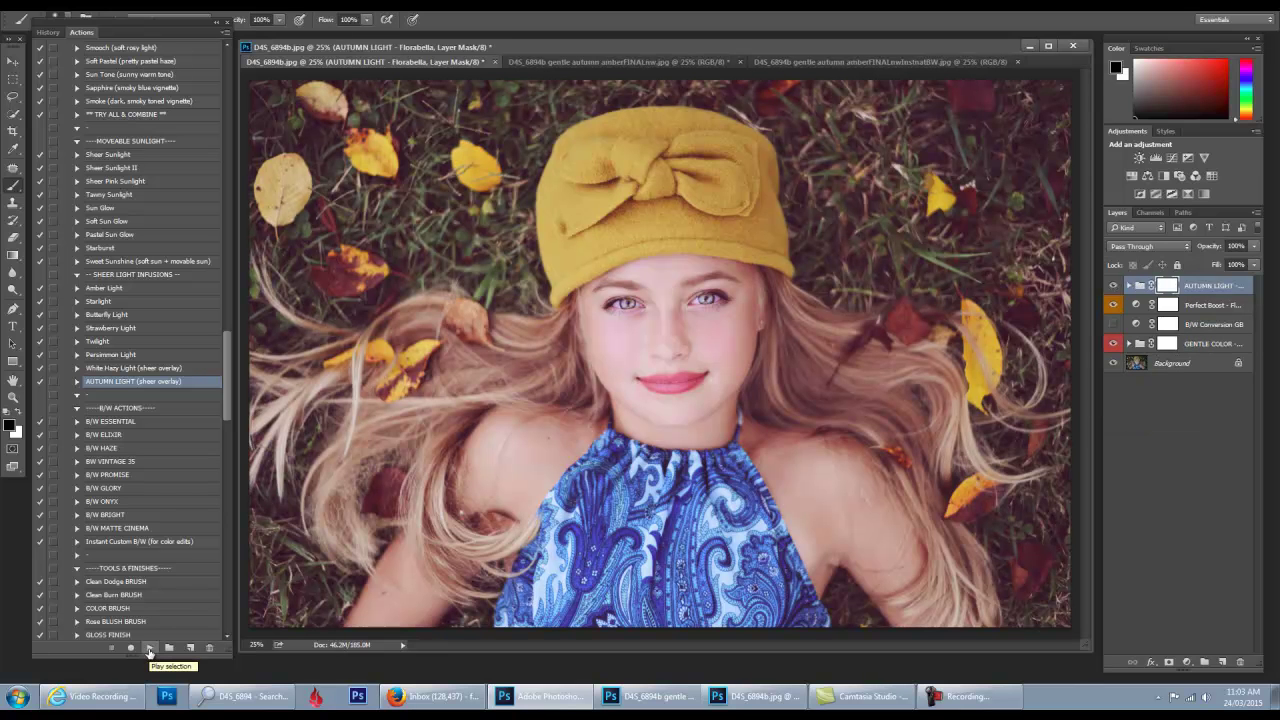
pyautogui.click(1114, 286)
pyautogui.click(1114, 286)
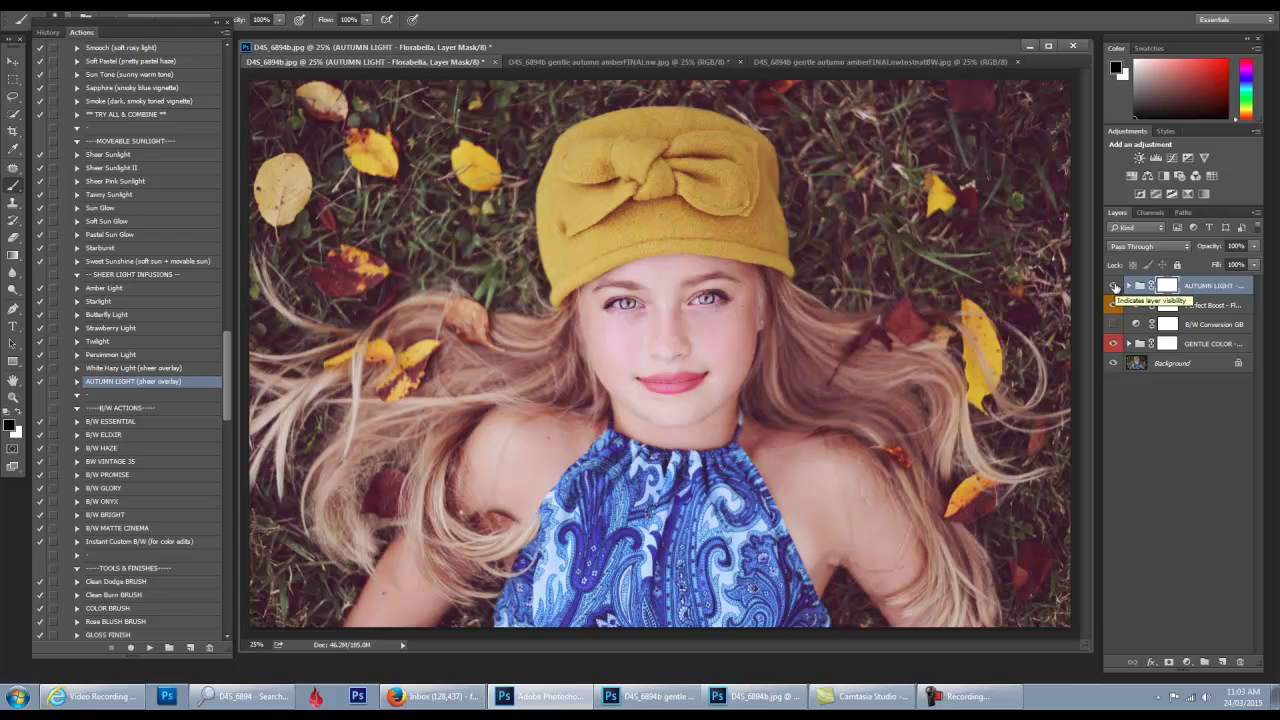
# - Set the AUTUMN LIGHT group's opacity to 69%
pyautogui.click(1203, 248)
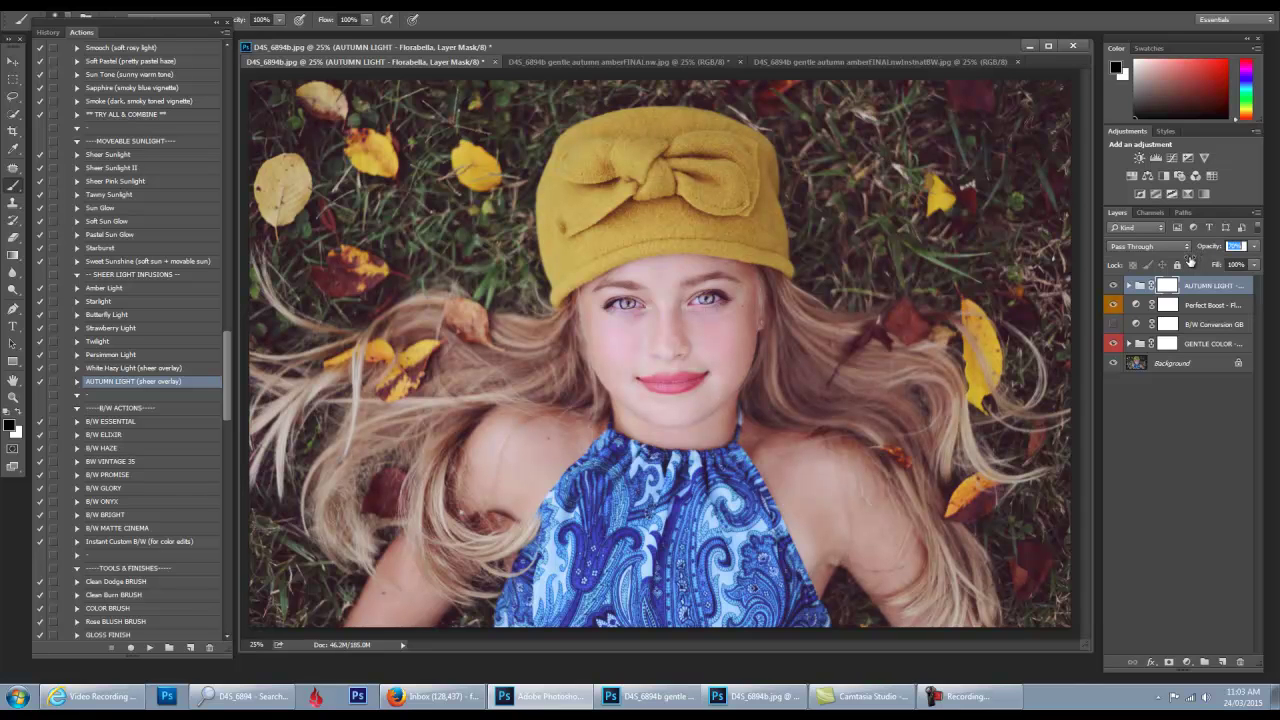
pyautogui.write('69')
pyautogui.press('Return')
# - Run the Amber Light action and set its group's opacity to 72%
pyautogui.click(115, 289)
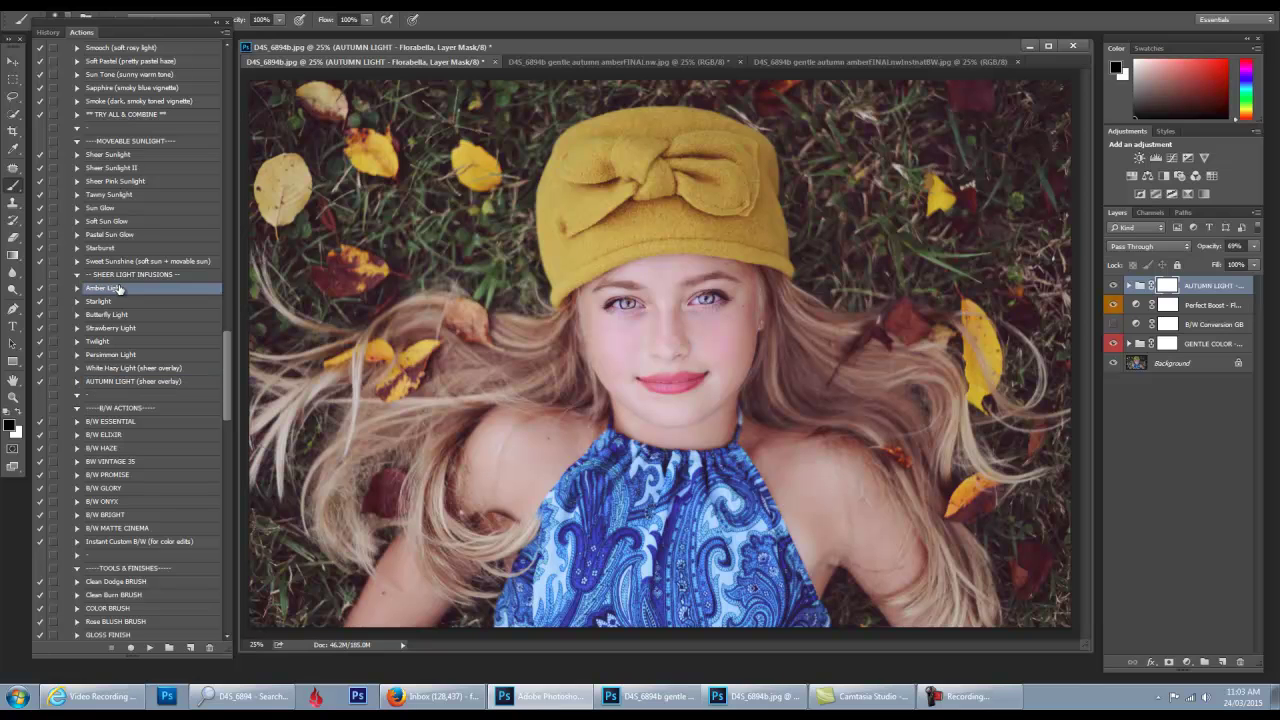
pyautogui.click(148, 648)
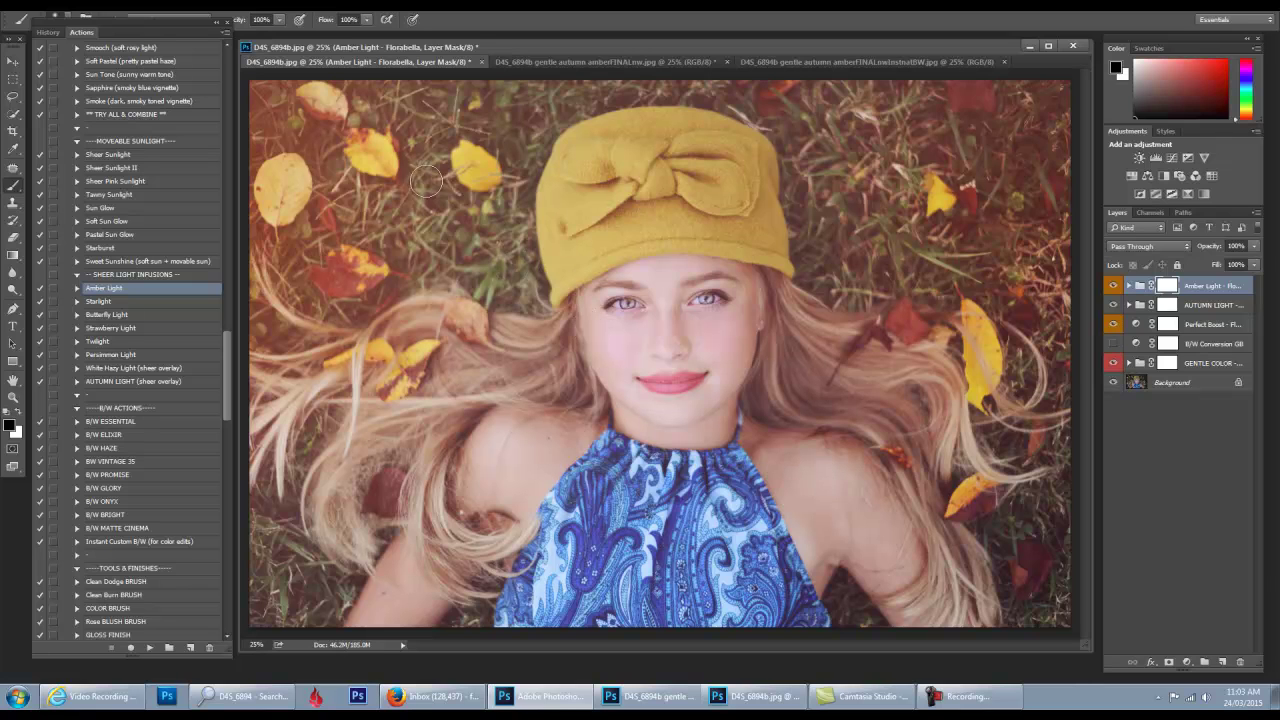
pyautogui.click(1206, 250)
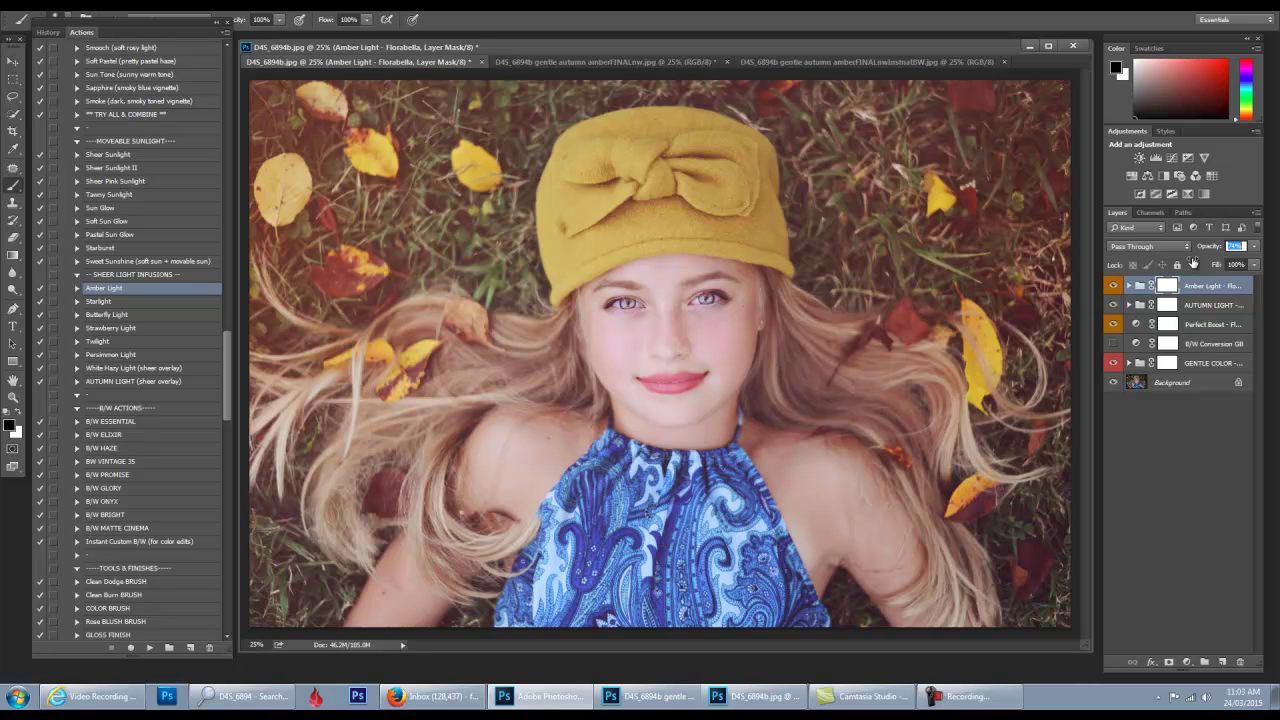
pyautogui.press('Return')
# - Run the Smoke (dark, smoky toned vignette) action, adjust its group's opacity, and compare the edit with the original background
pyautogui.click(154, 102)
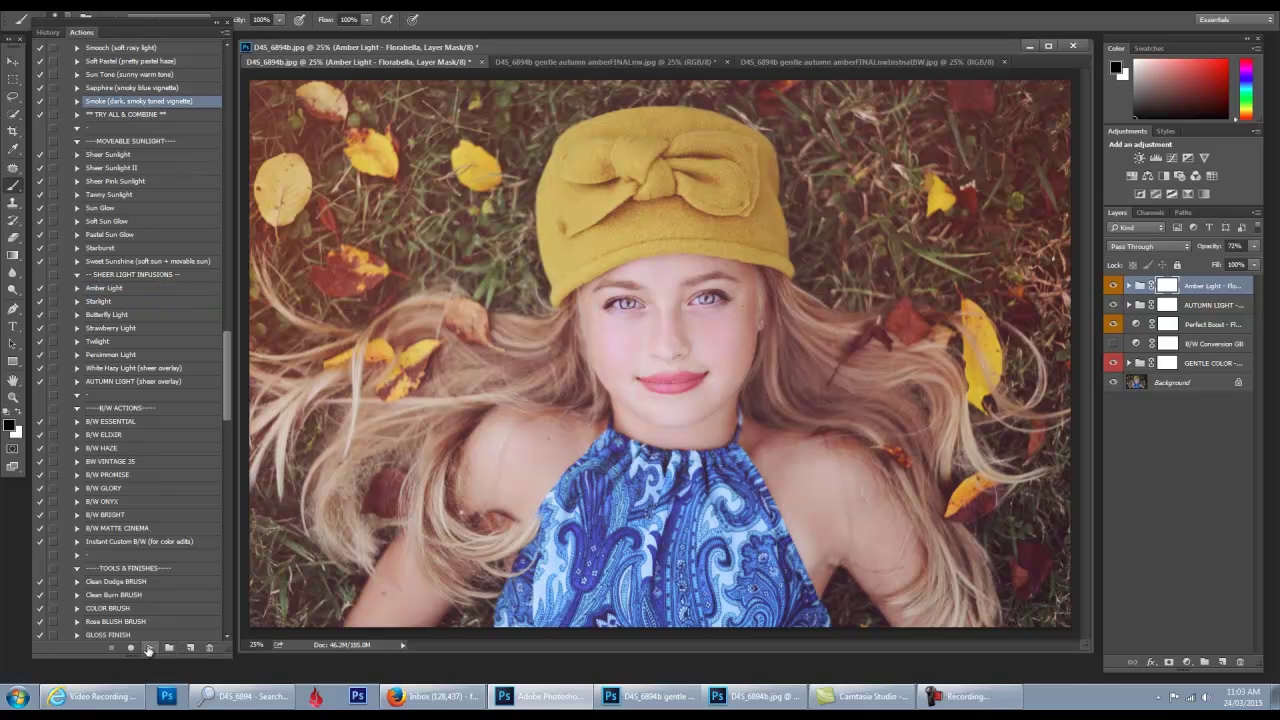
pyautogui.click(149, 648)
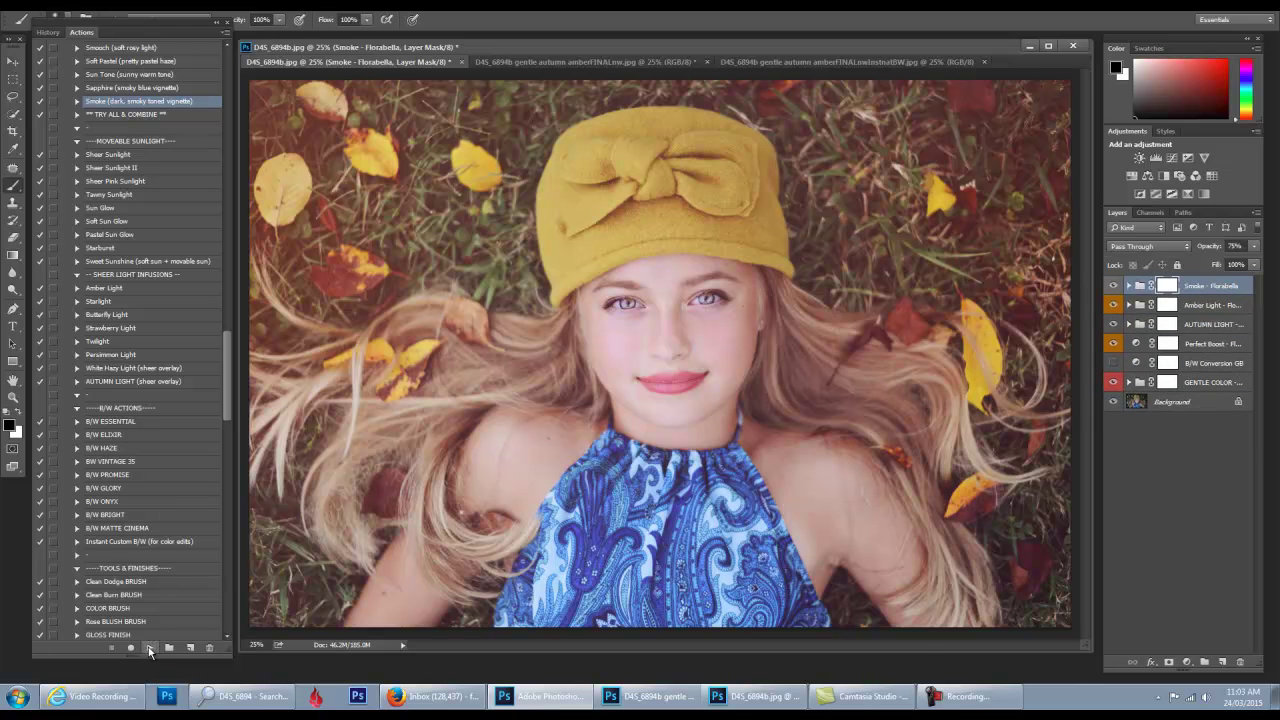
pyautogui.click(1114, 288)
pyautogui.click(1114, 288)
pyautogui.click(1211, 247)
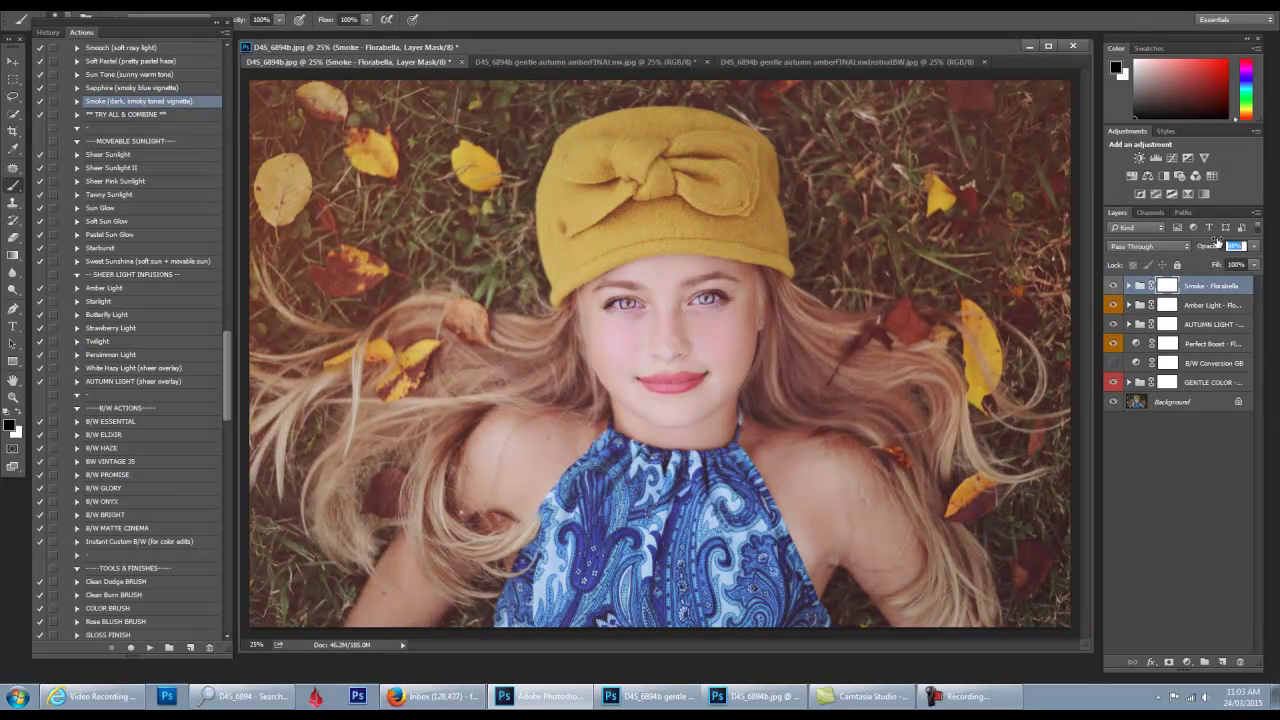
pyautogui.press('Return')
pyautogui.keyDown('alt'); pyautogui.click(1113, 403); pyautogui.keyUp('alt')
pyautogui.keyDown('alt'); pyautogui.click(1113, 403); pyautogui.keyUp('alt')
# - Set the Perfect Boost layer's opacity to 100% and compare the edit with the original background
pyautogui.click(1215, 345)
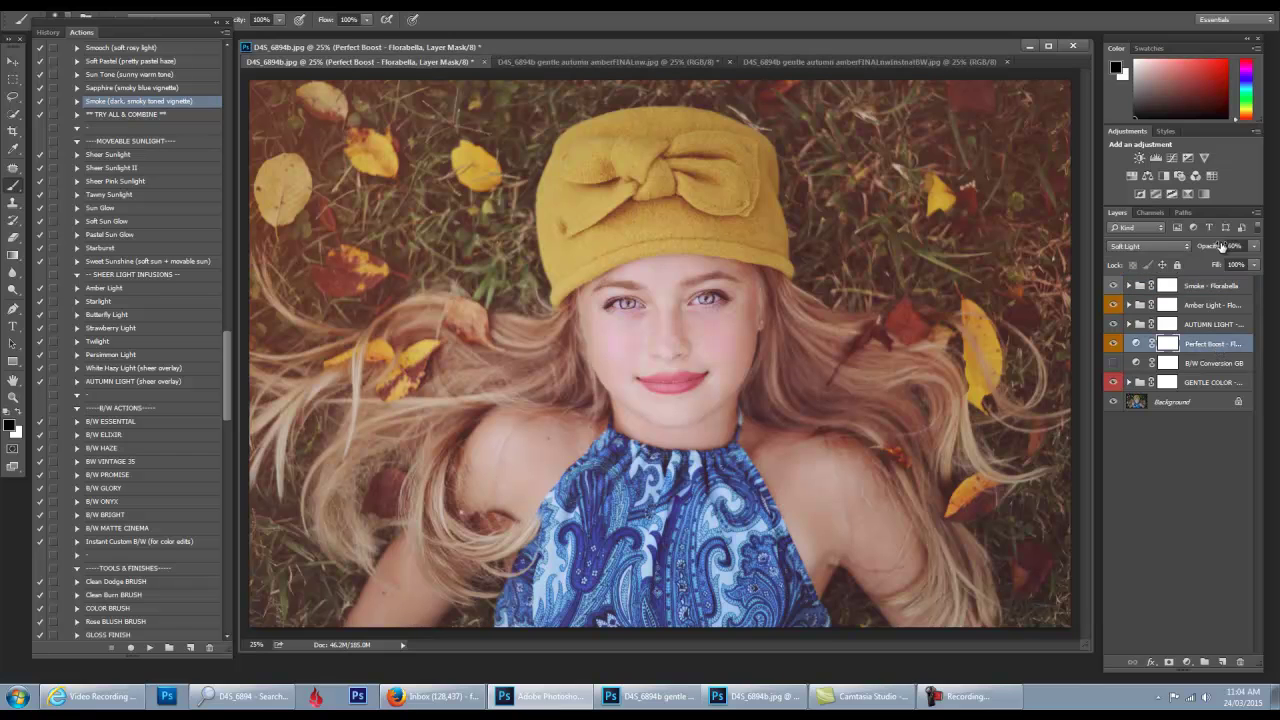
pyautogui.click(1228, 248)
pyautogui.moveTo(1229, 250); pyautogui.dragTo(1244, 247)
pyautogui.write('100')
pyautogui.press('Return')
pyautogui.keyDown('alt'); pyautogui.click(1113, 403); pyautogui.keyUp('alt')
pyautogui.keyDown('alt'); pyautogui.click(1113, 403); pyautogui.keyUp('alt')
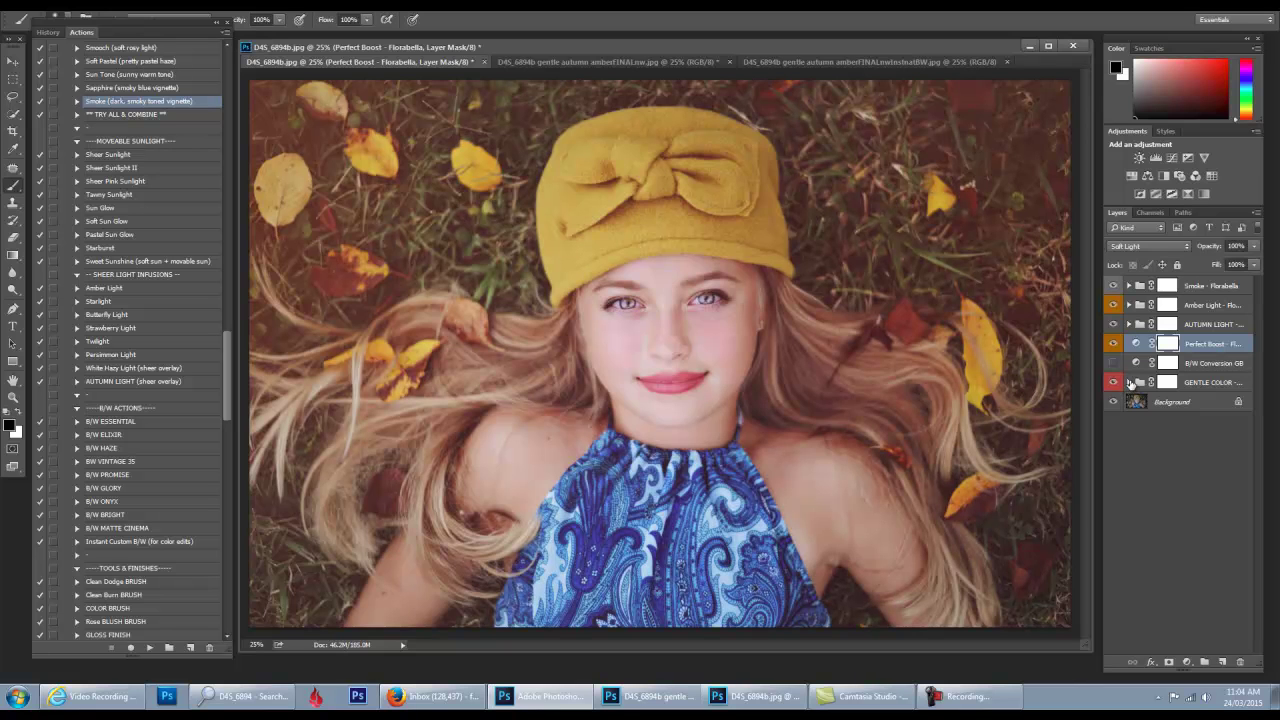
# - Expand the GENTLE COLOR group and set its Lighten layer's opacity to 33%
pyautogui.click(1129, 382)
pyautogui.click(1221, 540)
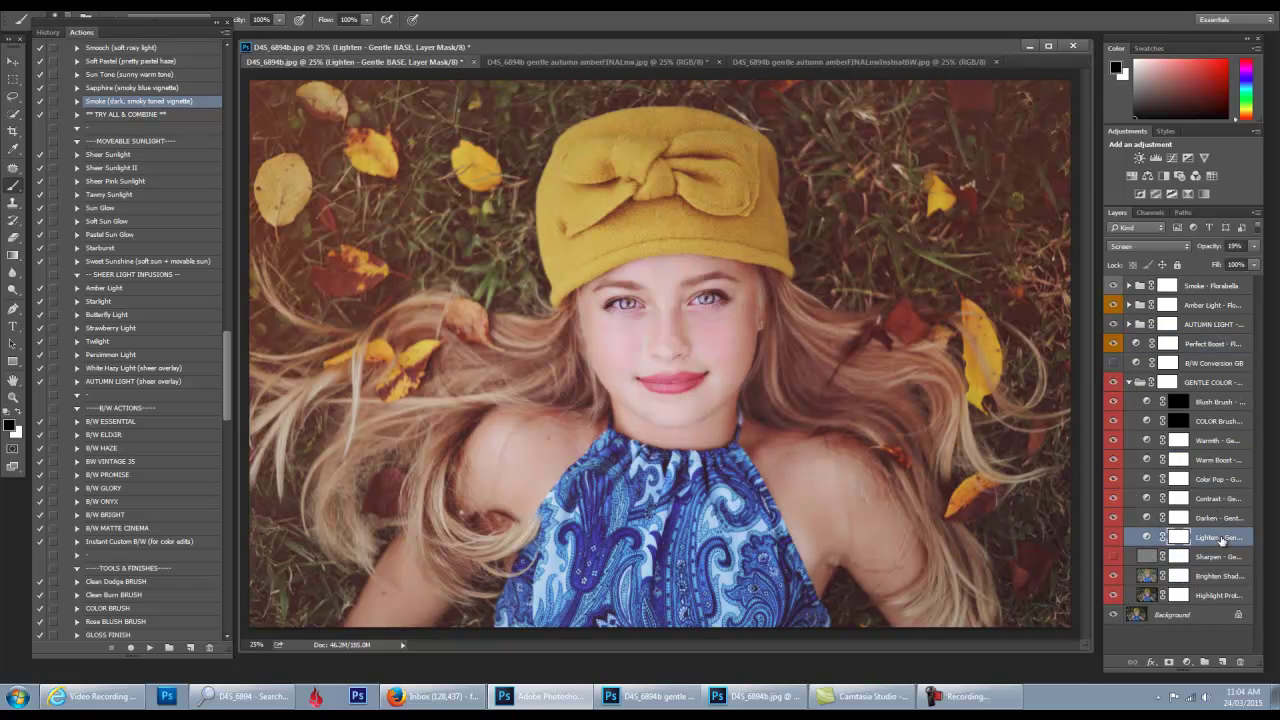
pyautogui.click(1207, 245)
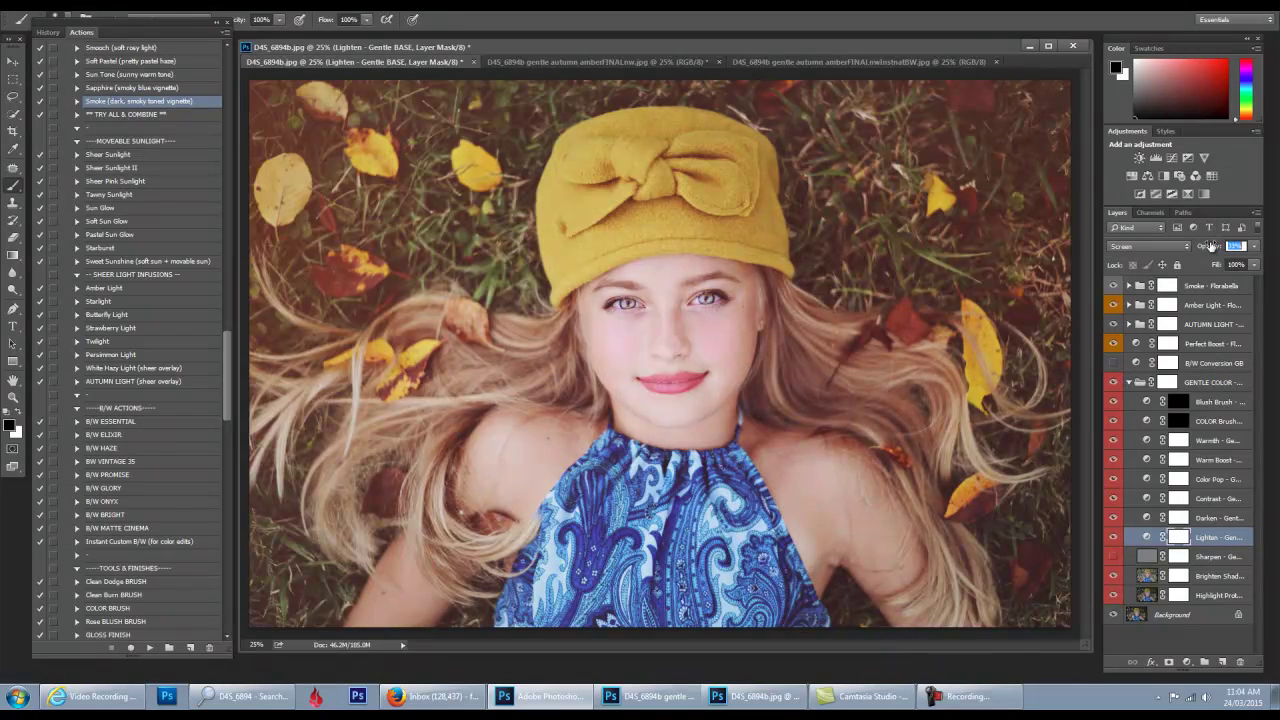
pyautogui.write('33')
pyautogui.press('Return')
# - Mask part of the Lighten effect off the girl's face with a larger black brush at 35% opacity
pyautogui.moveTo(238, 22); pyautogui.dragTo(194, 24)
pyautogui.press(']')
pyautogui.press(']')
pyautogui.press(']')
pyautogui.press(']')
pyautogui.press(']')
pyautogui.moveTo(710, 345)
pyautogui.mouseDown()
pyautogui.moveTo(651, 337)
pyautogui.moveTo(628, 325)
pyautogui.moveTo(637, 316)
pyautogui.moveTo(641, 404)
pyautogui.moveTo(709, 355)
pyautogui.moveTo(656, 345)
pyautogui.moveTo(691, 343)
pyautogui.moveTo(675, 321)
pyautogui.moveTo(645, 348)
pyautogui.moveTo(765, 377)
pyautogui.mouseUp()
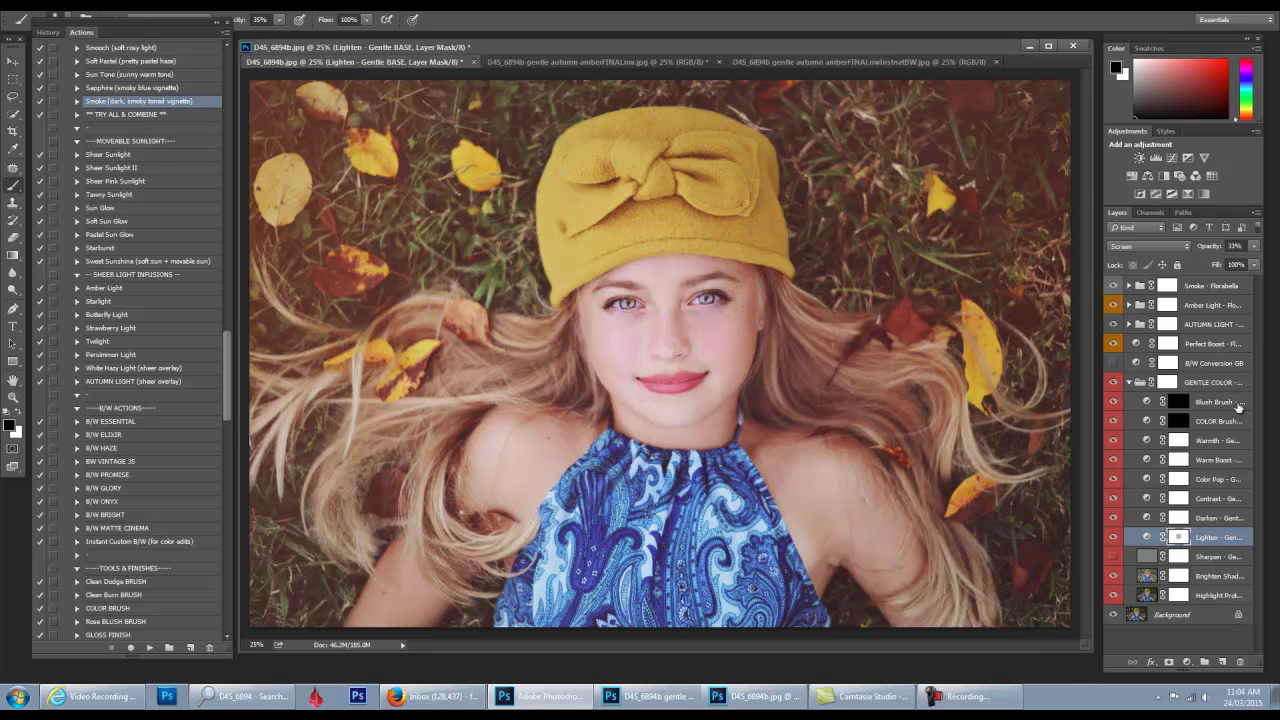
# - Paint white on the COLOR Brush layer's mask over the yellow hat and the leaves at 100% brush opacity
pyautogui.click(1185, 424)
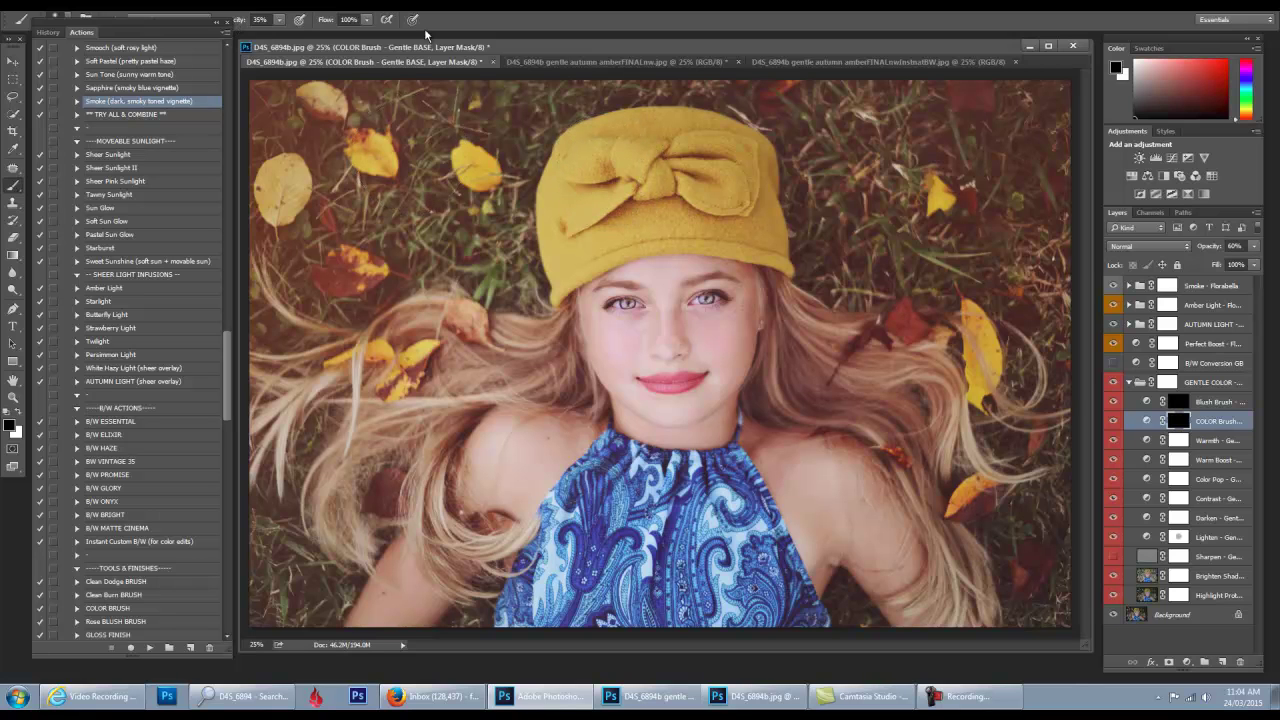
pyautogui.moveTo(241, 20); pyautogui.dragTo(300, 20)
pyautogui.moveTo(672, 162)
pyautogui.mouseDown()
pyautogui.moveTo(636, 200)
pyautogui.moveTo(684, 176)
pyautogui.moveTo(652, 150)
pyautogui.moveTo(626, 212)
pyautogui.mouseUp()
pyautogui.click(14, 411)
pyautogui.moveTo(619, 258)
pyautogui.mouseDown()
pyautogui.moveTo(604, 212)
pyautogui.moveTo(668, 155)
pyautogui.moveTo(661, 147)
pyautogui.mouseUp()
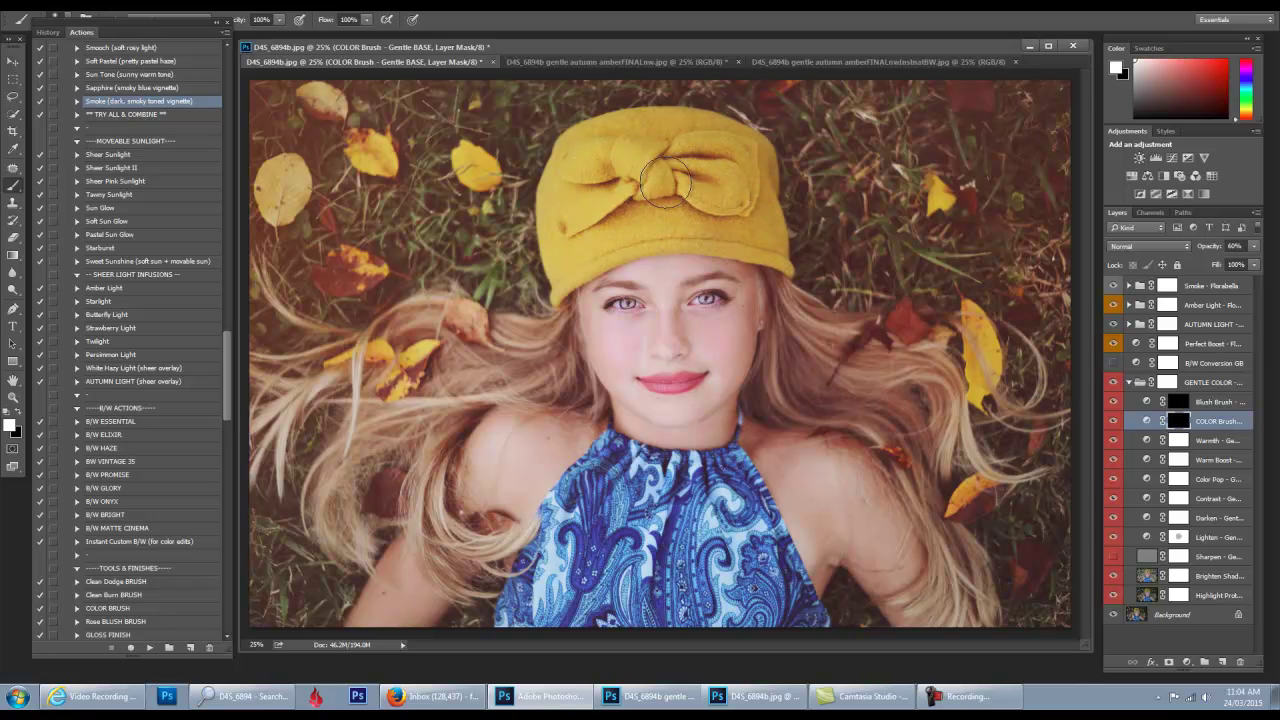
pyautogui.moveTo(612, 176); pyautogui.dragTo(716, 184)
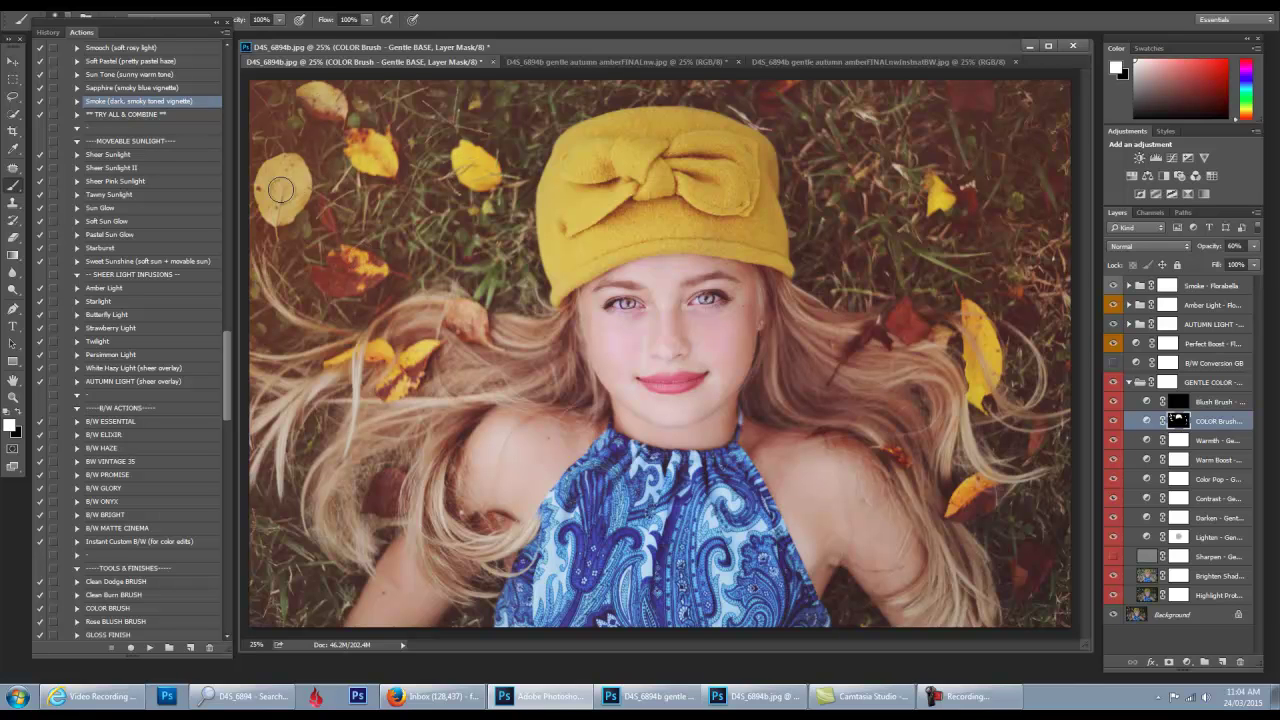
# - Paint more of the COLOR Brush mask around the girl with a larger white brush at 42% opacity
pyautogui.moveTo(232, 20); pyautogui.dragTo(190, 18)
pyautogui.hotkey('ctrl', '-')
pyautogui.press(']')
pyautogui.press(']')
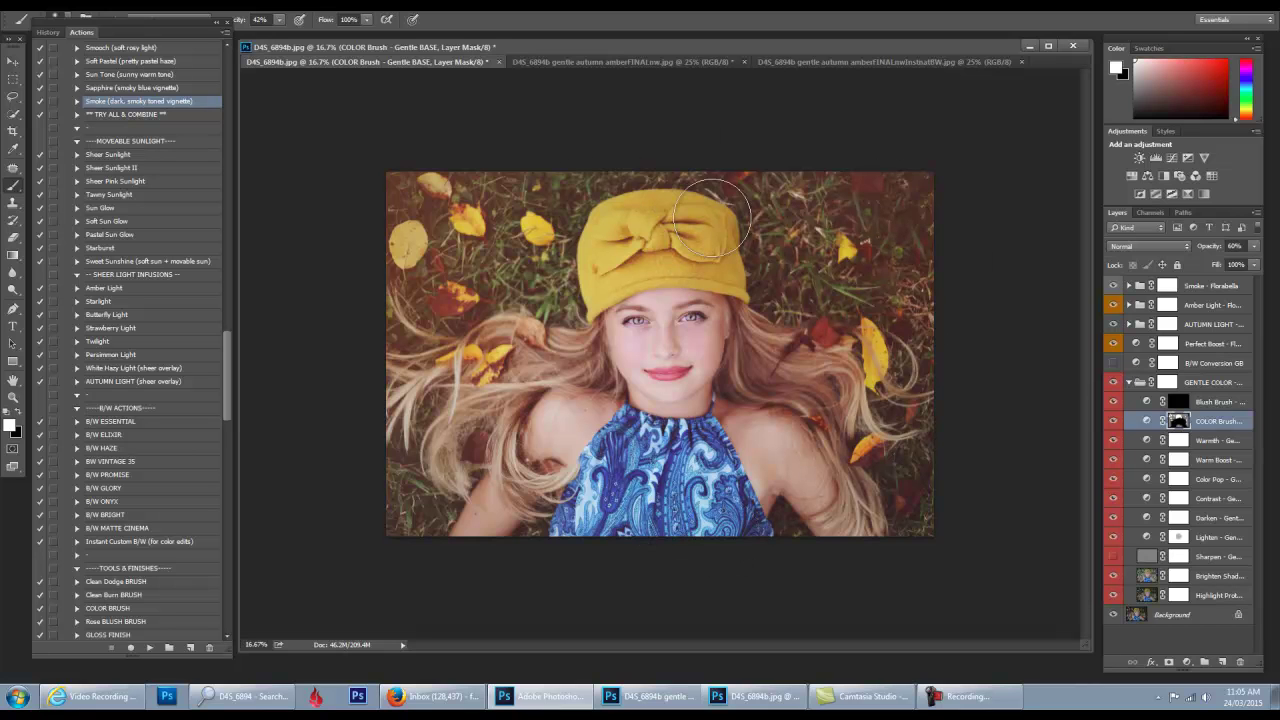
# - Adjust the COLOR Brush layer's opacity, and set the AUTUMN LIGHT group to 86% and the Amber Light group to 89% opacity
pyautogui.click(1222, 246)
pyautogui.moveTo(1222, 246)
pyautogui.mouseDown()
pyautogui.moveTo(1057, 251)
pyautogui.moveTo(1237, 244)
pyautogui.mouseUp()
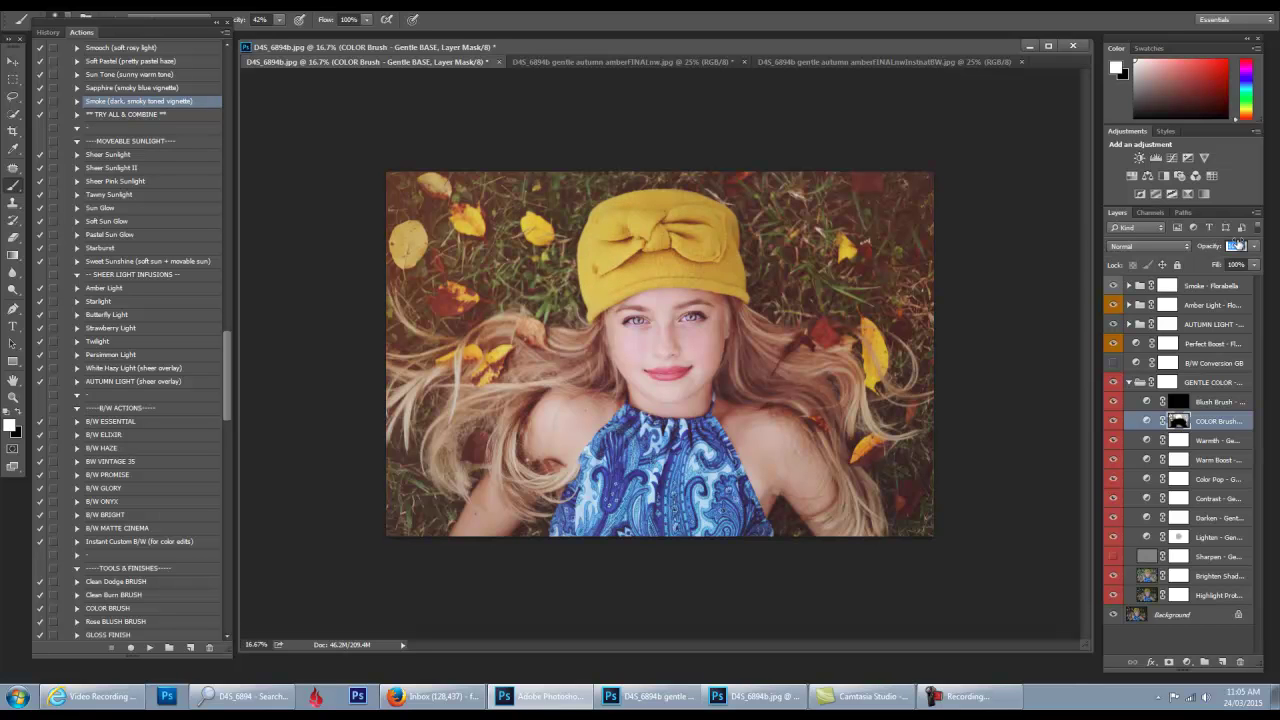
pyautogui.click(1208, 327)
pyautogui.click(1211, 247)
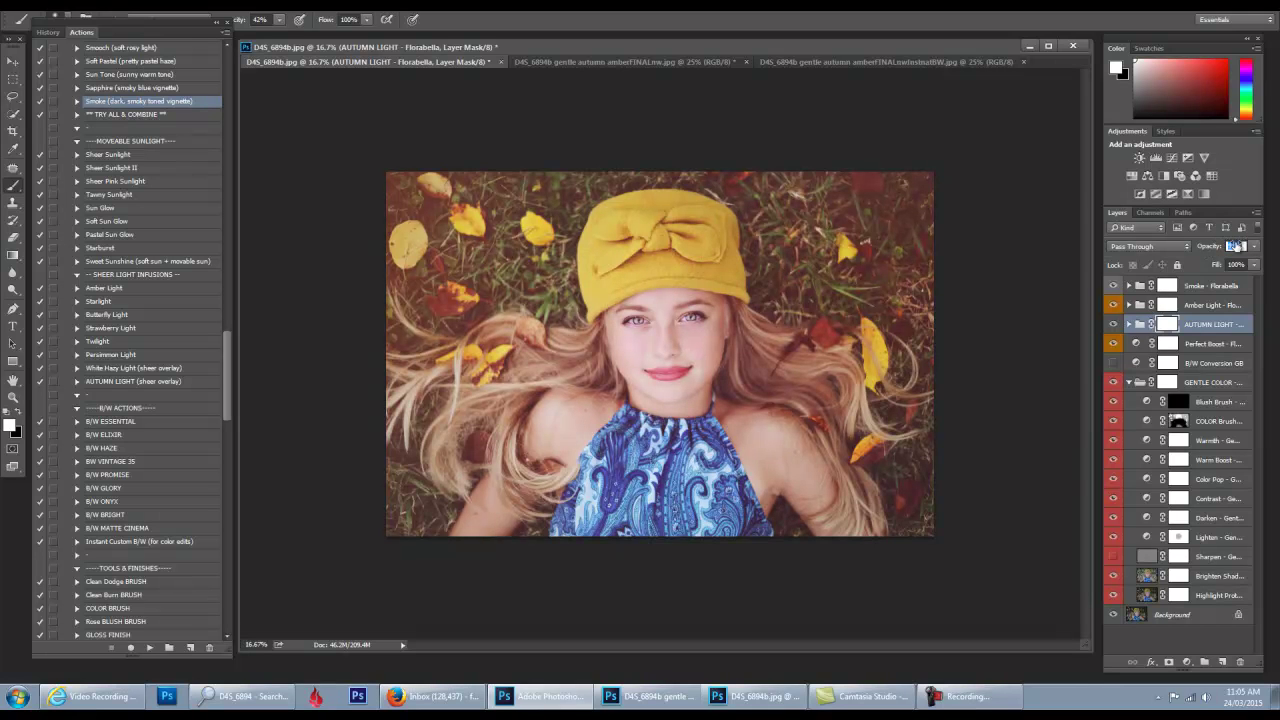
pyautogui.click(1215, 305)
pyautogui.moveTo(1207, 246); pyautogui.dragTo(1255, 250)
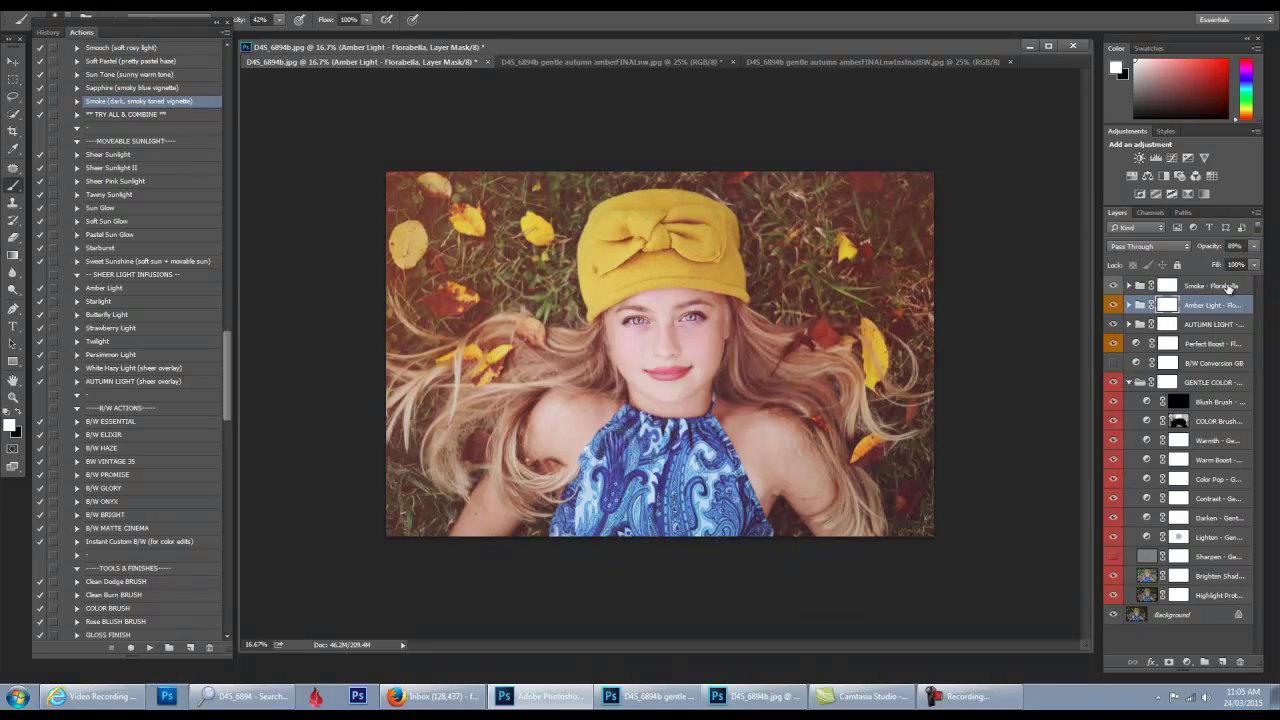
# - Fine-tune the opacities of the Smoke group and the GENTLE COLOR group's Warmth layer
pyautogui.click(1232, 290)
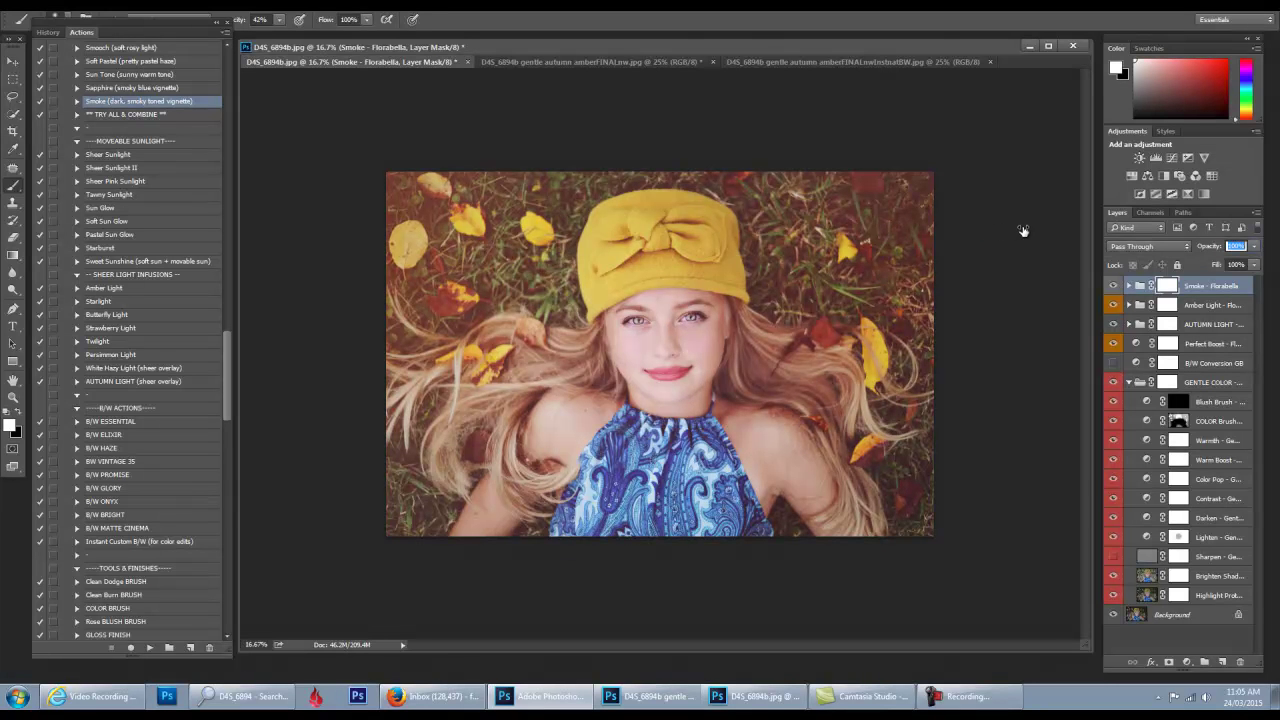
pyautogui.moveTo(1045, 230); pyautogui.dragTo(1042, 232)
pyautogui.click(1234, 441)
pyautogui.click(1207, 247)
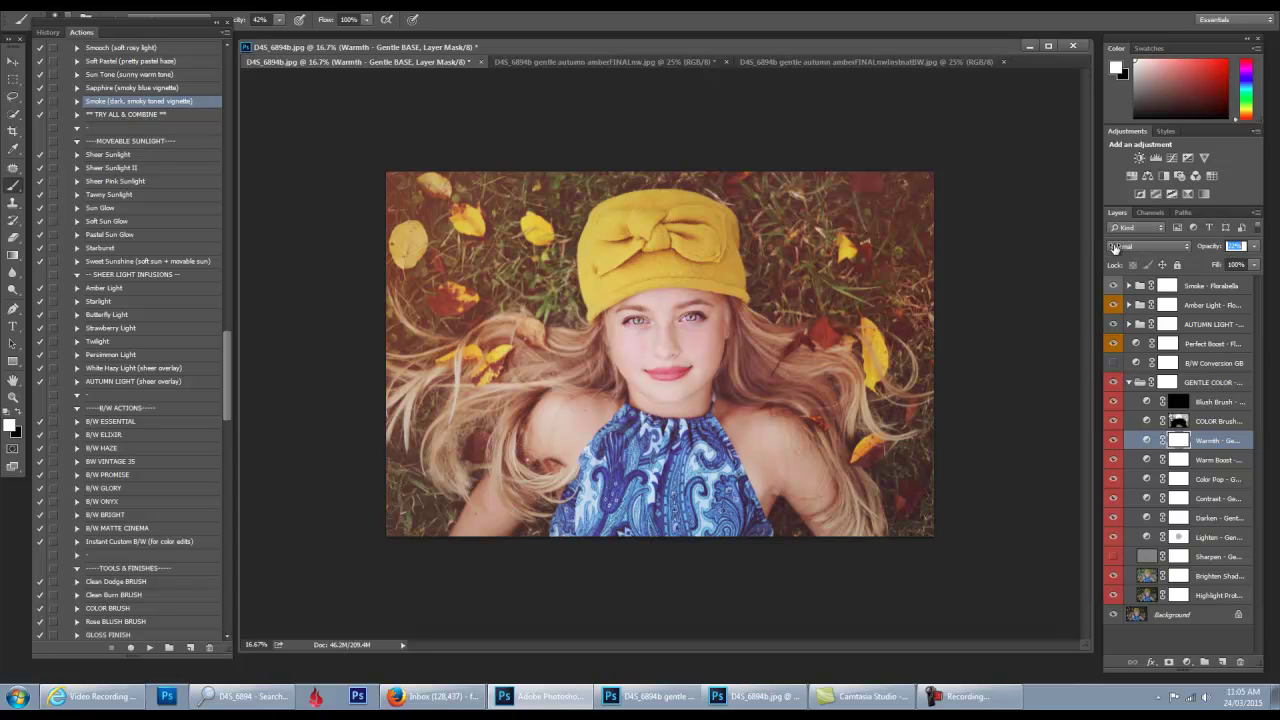
# - Paint white on the Blush Brush layer's mask over both of the girl's cheeks at 100% brush opacity
pyautogui.click(1182, 403)
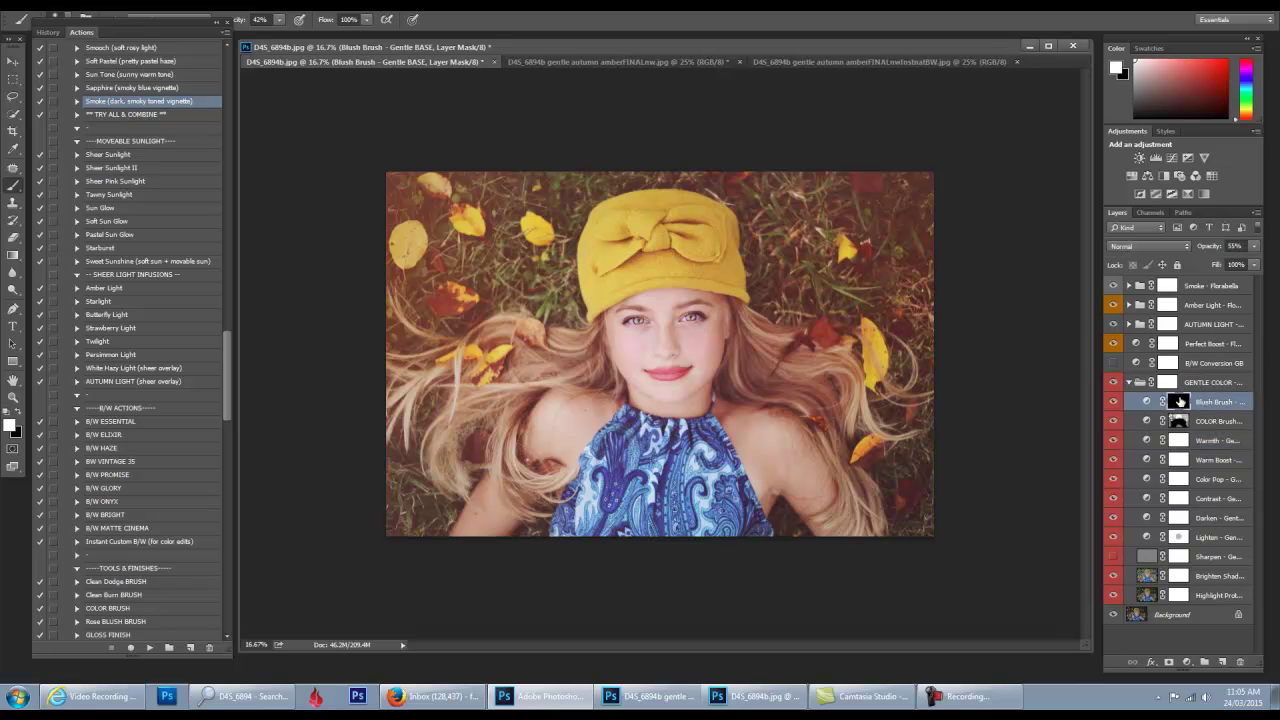
pyautogui.hotkey('ctrl', '+')
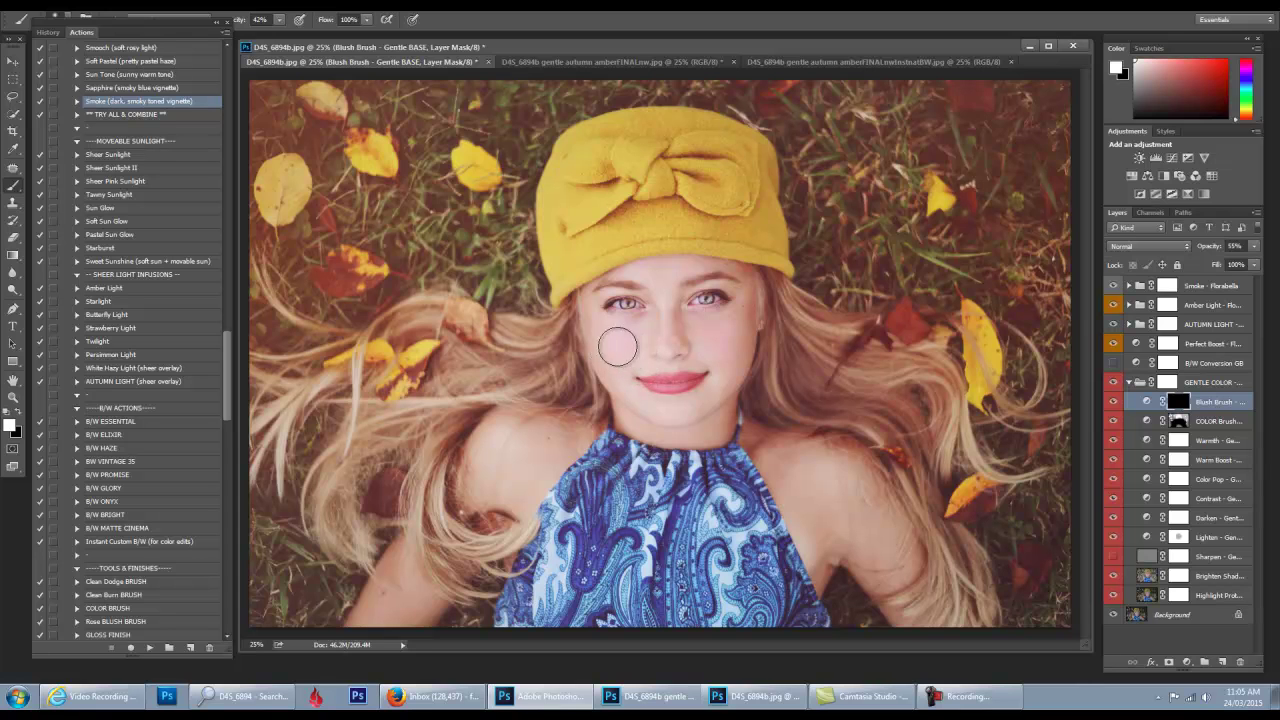
pyautogui.moveTo(230, 22); pyautogui.dragTo(273, 22)
pyautogui.moveTo(240, 17); pyautogui.dragTo(196, 27)
pyautogui.press('Escape')
pyautogui.moveTo(677, 345); pyautogui.dragTo(722, 339)
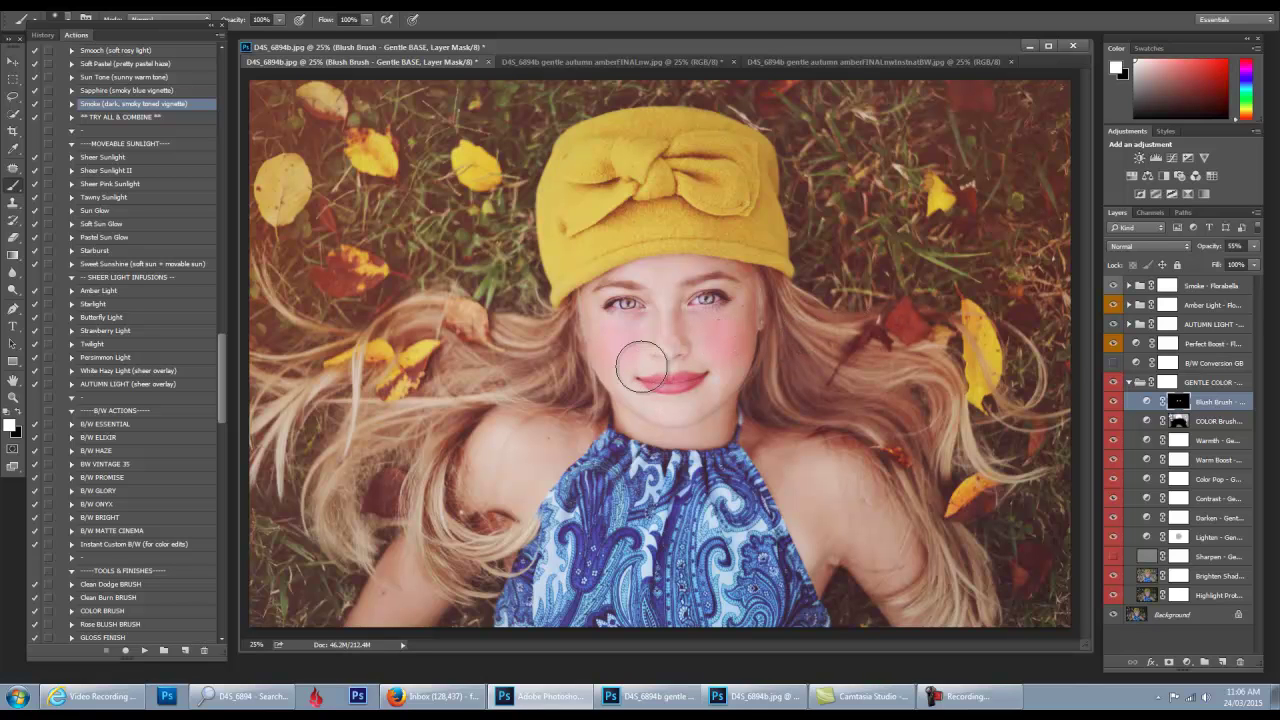
# - Show the Blush Brush mask as an overlay and soften the cheek spots with black at 49% brush opacity
pyautogui.press('\\')
pyautogui.press('x')
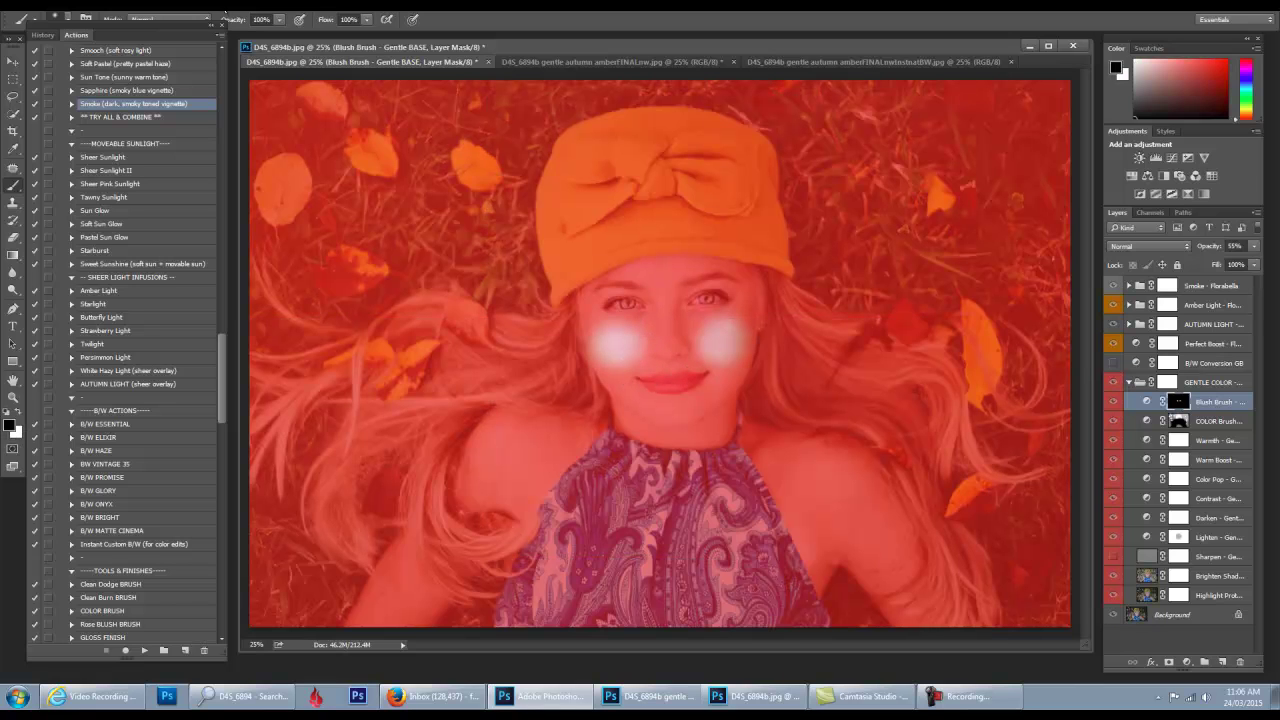
pyautogui.moveTo(237, 22); pyautogui.dragTo(200, 24)
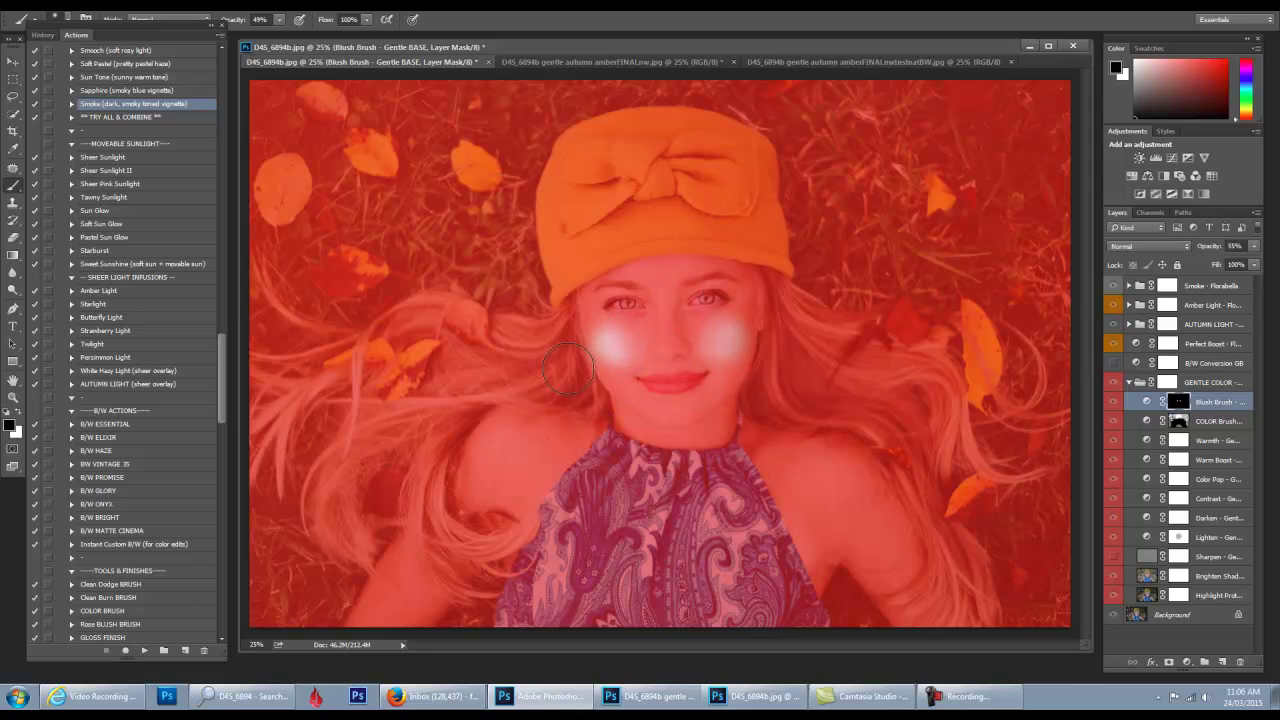
pyautogui.press('\\')
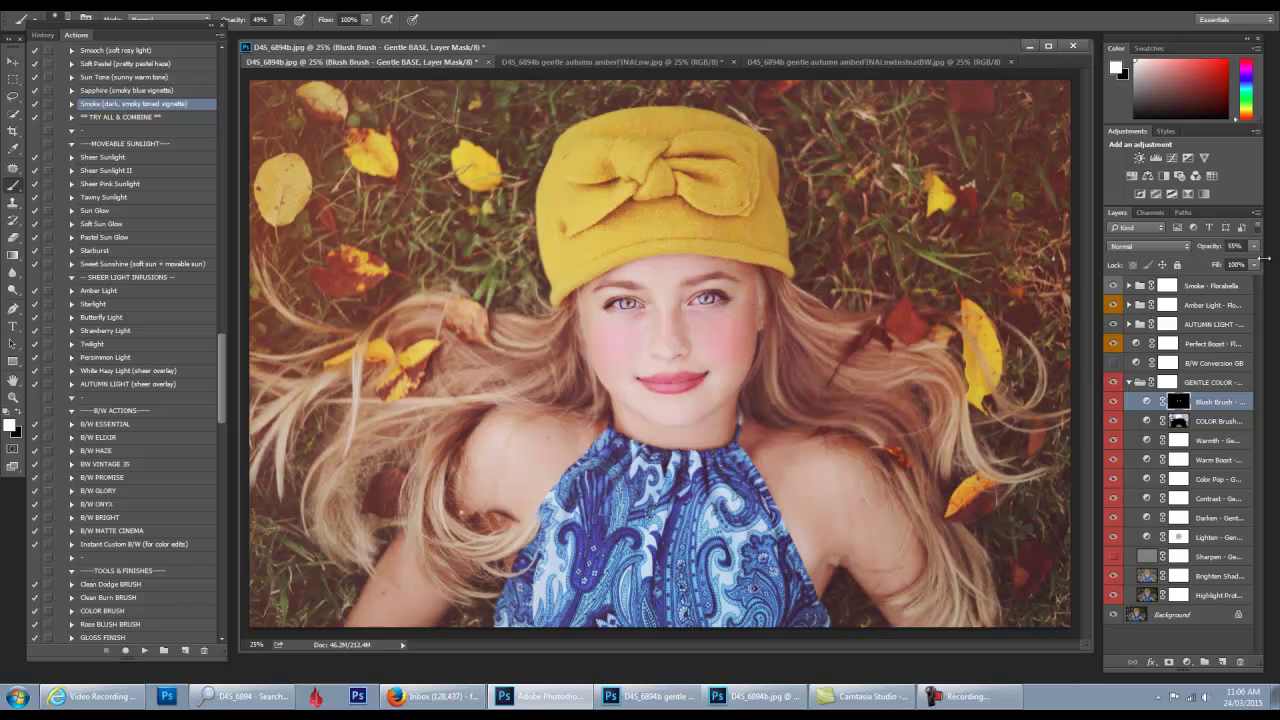
# - Set the Blush Brush layer's opacity to 37%
pyautogui.click(1234, 246)
pyautogui.write('37')
pyautogui.press('Return')
# - Paint the Blush Brush effect onto the girl's lips with a smaller brush
pyautogui.press('[')
pyautogui.press('[')
pyautogui.press('[')
pyautogui.press('[')
pyautogui.moveTo(235, 20); pyautogui.dragTo(228, 24)
pyautogui.moveTo(692, 380)
pyautogui.mouseDown()
pyautogui.moveTo(647, 385)
pyautogui.moveTo(680, 384)
pyautogui.mouseUp()
# - Paint the Blush Brush mask white around the girl at 100% brush opacity and fade the stroke to 31%
pyautogui.moveTo(242, 19); pyautogui.dragTo(292, 20)
pyautogui.click(60, 3)
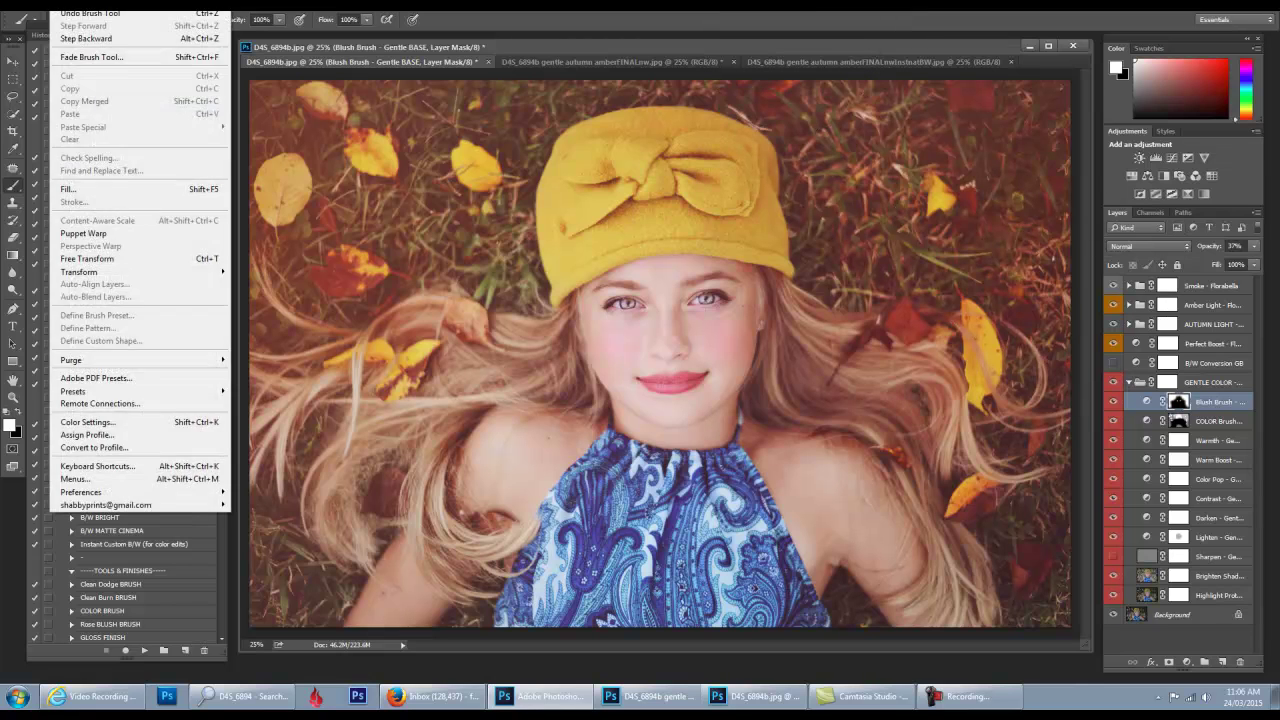
pyautogui.click(70, 57)
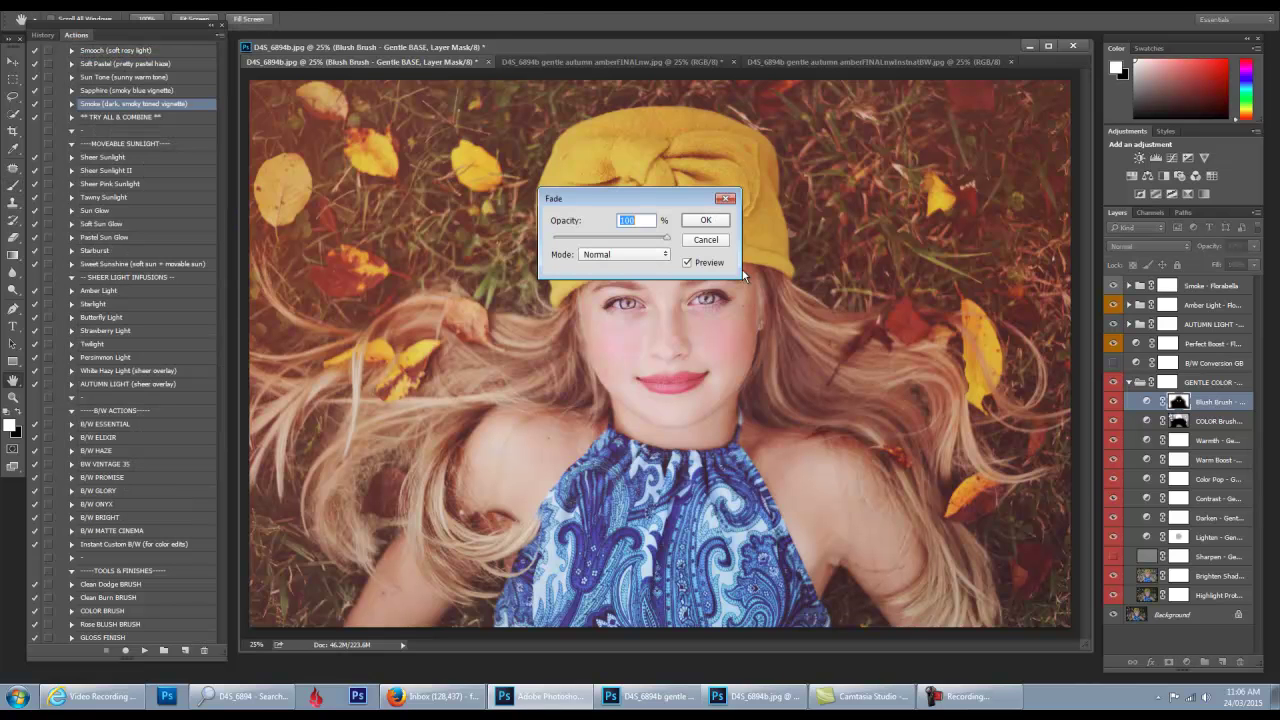
pyautogui.moveTo(678, 200); pyautogui.dragTo(131, 172)
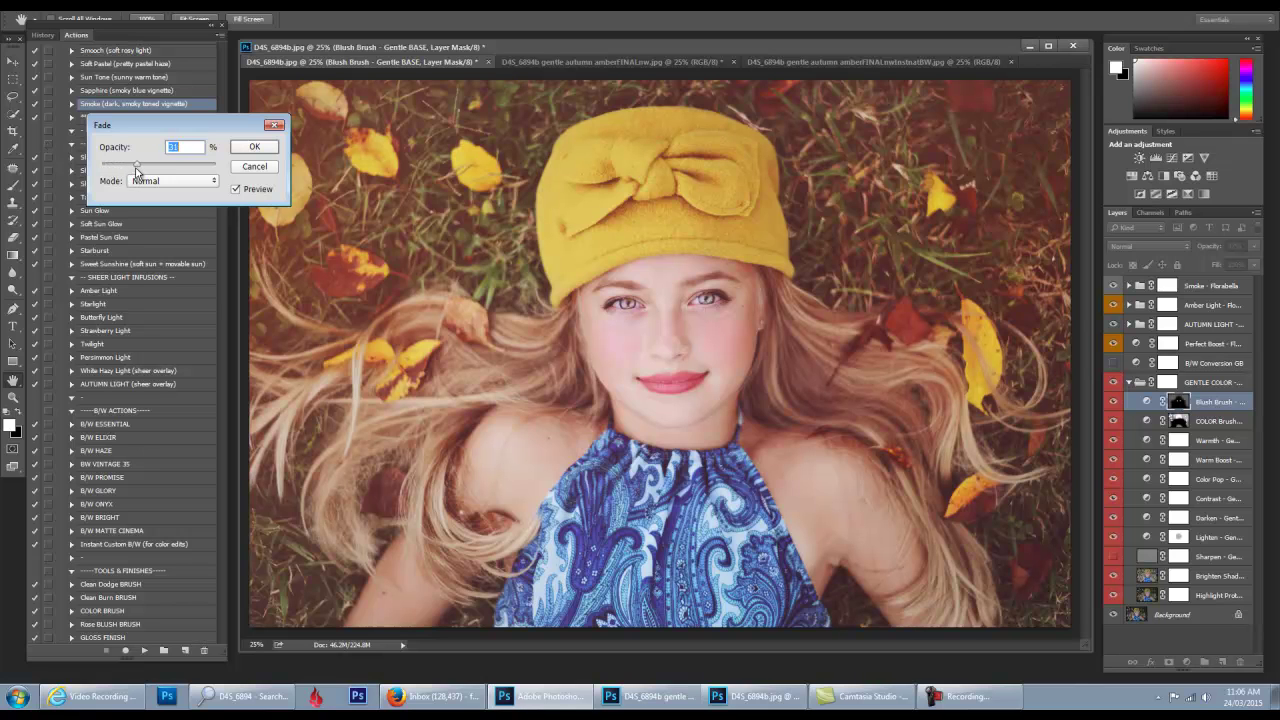
pyautogui.click(253, 147)
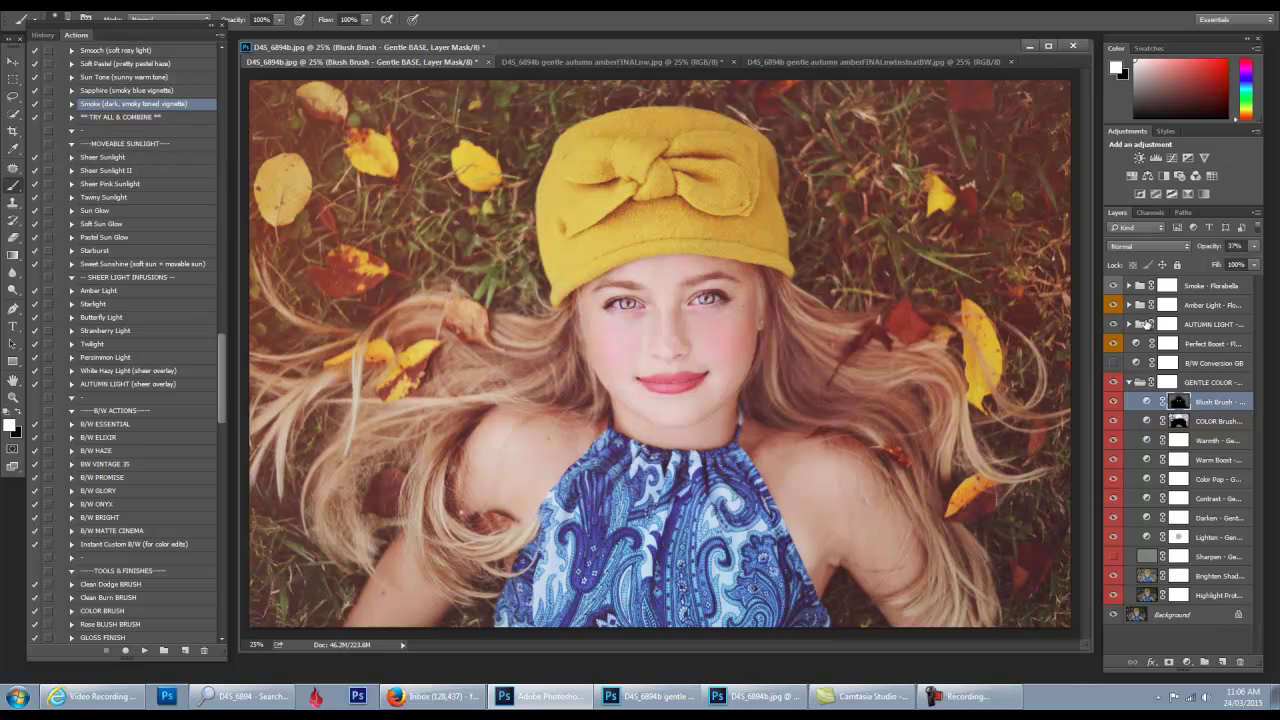
# - Compare the edit with the original photo and set the Contrast layer's opacity to 100%
pyautogui.keyDown('alt'); pyautogui.click(1114, 616); pyautogui.keyUp('alt')
pyautogui.keyDown('alt'); pyautogui.click(1114, 616); pyautogui.keyUp('alt')
pyautogui.click(1228, 498)
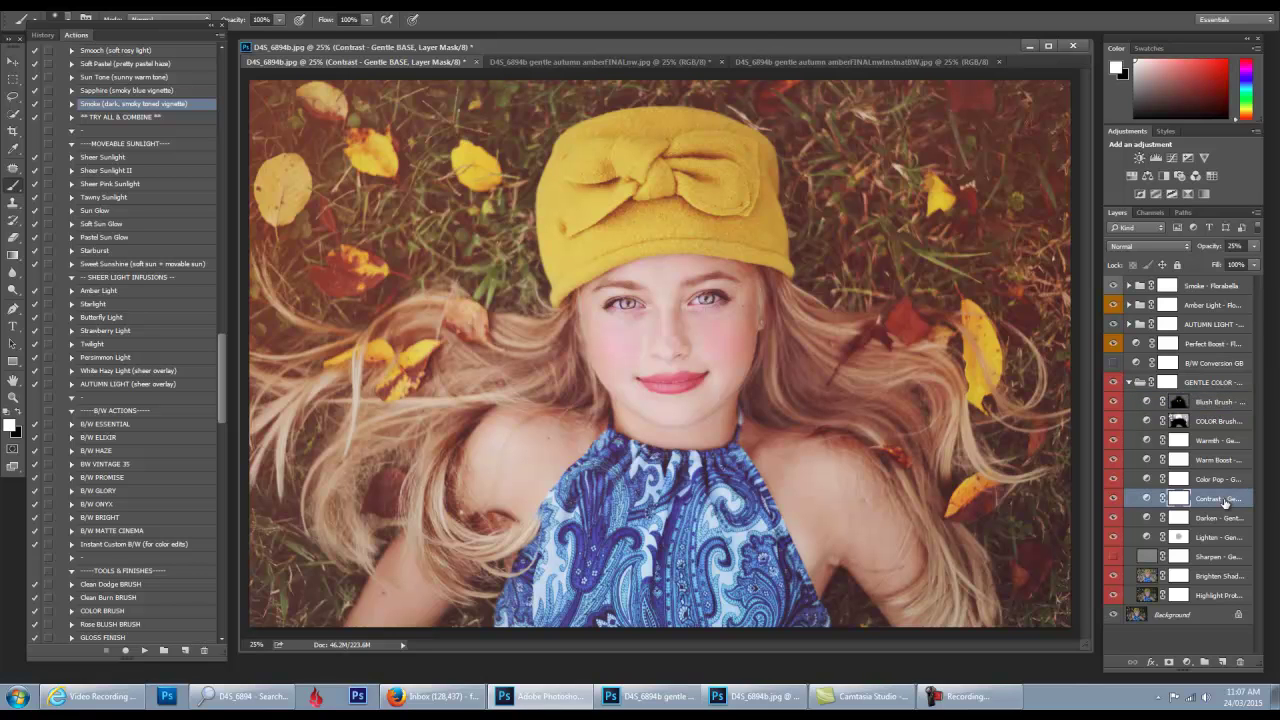
pyautogui.moveTo(1200, 250); pyautogui.dragTo(1258, 246)
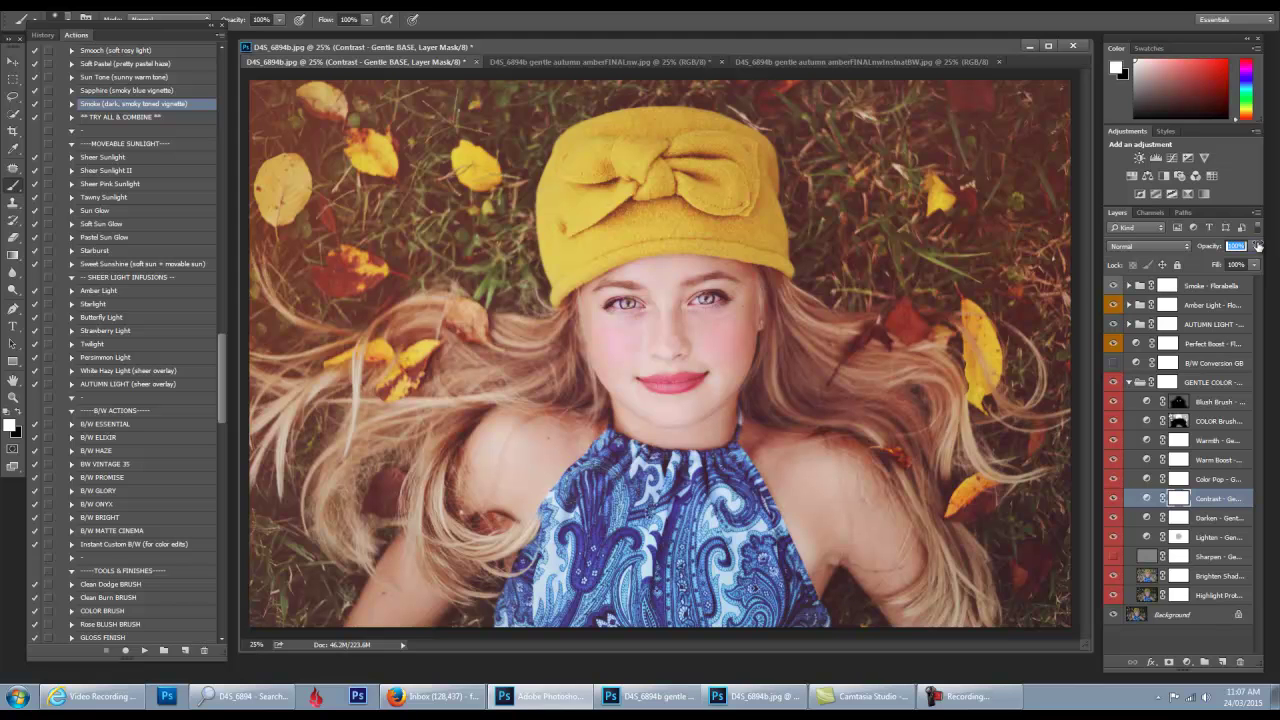
# - Compare the edit with the original again and inspect the girl's face up close and the whole image
pyautogui.keyDown('alt'); pyautogui.click(1113, 614); pyautogui.keyUp('alt')
pyautogui.keyDown('alt'); pyautogui.click(1113, 614); pyautogui.keyUp('alt')
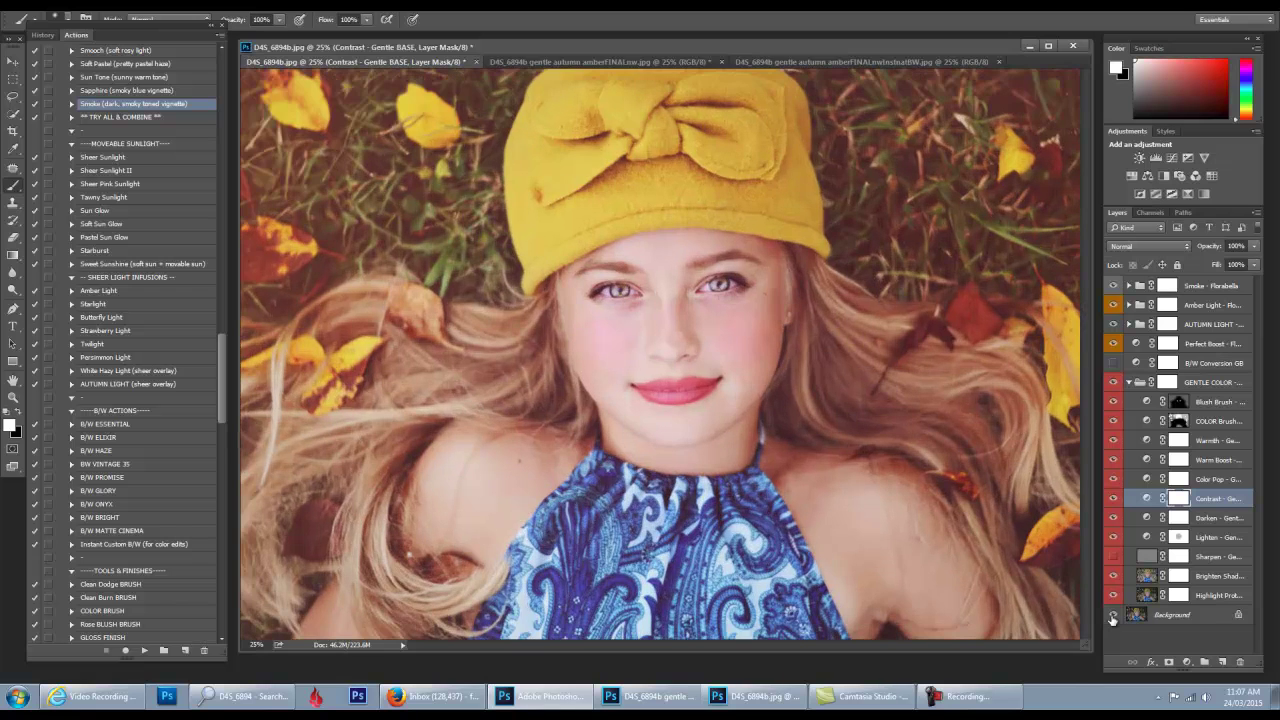
pyautogui.hotkey('ctrl', '+')
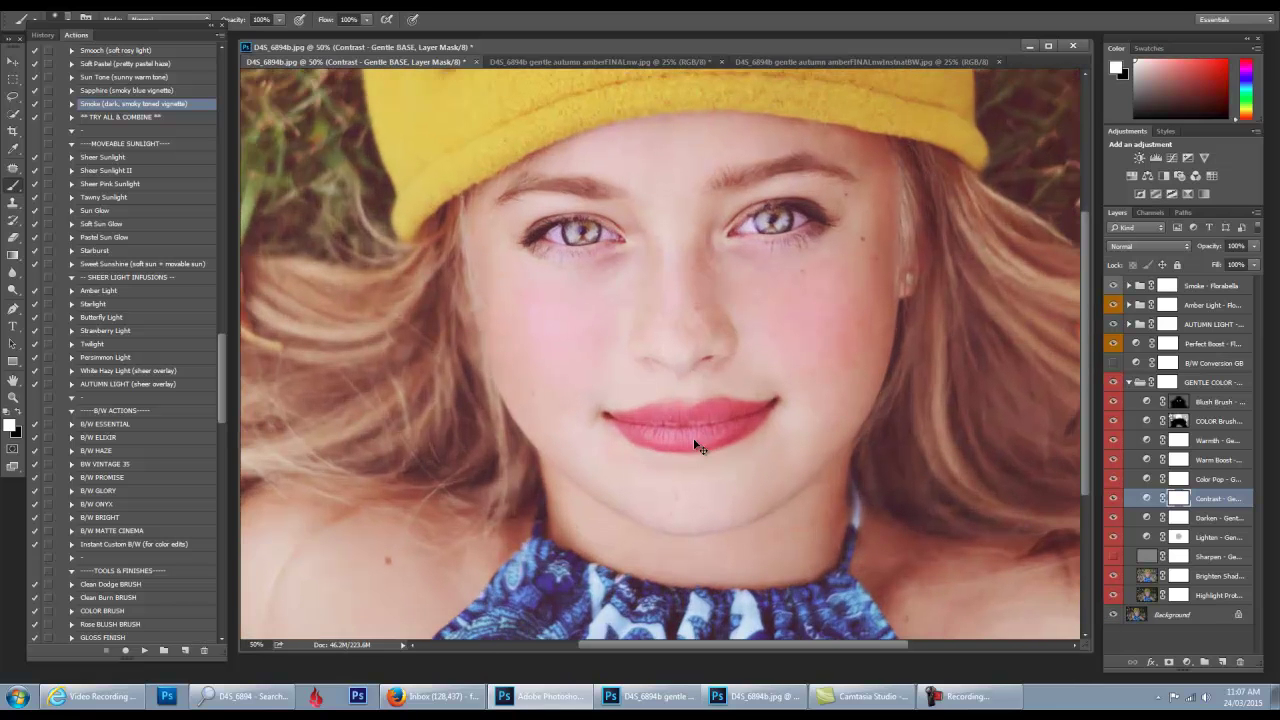
pyautogui.hotkey('ctrl', '+')
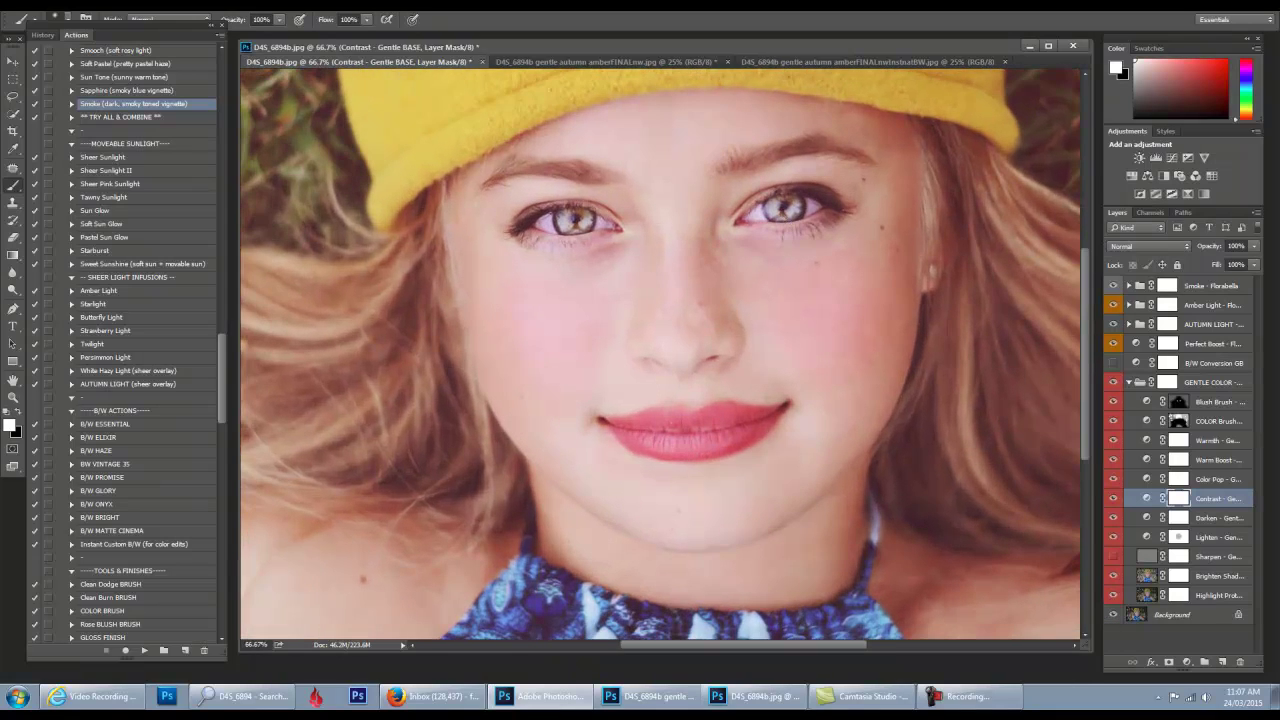
pyautogui.hotkey('ctrl', '-')
pyautogui.hotkey('ctrl', '-')
pyautogui.hotkey('ctrl', '-')
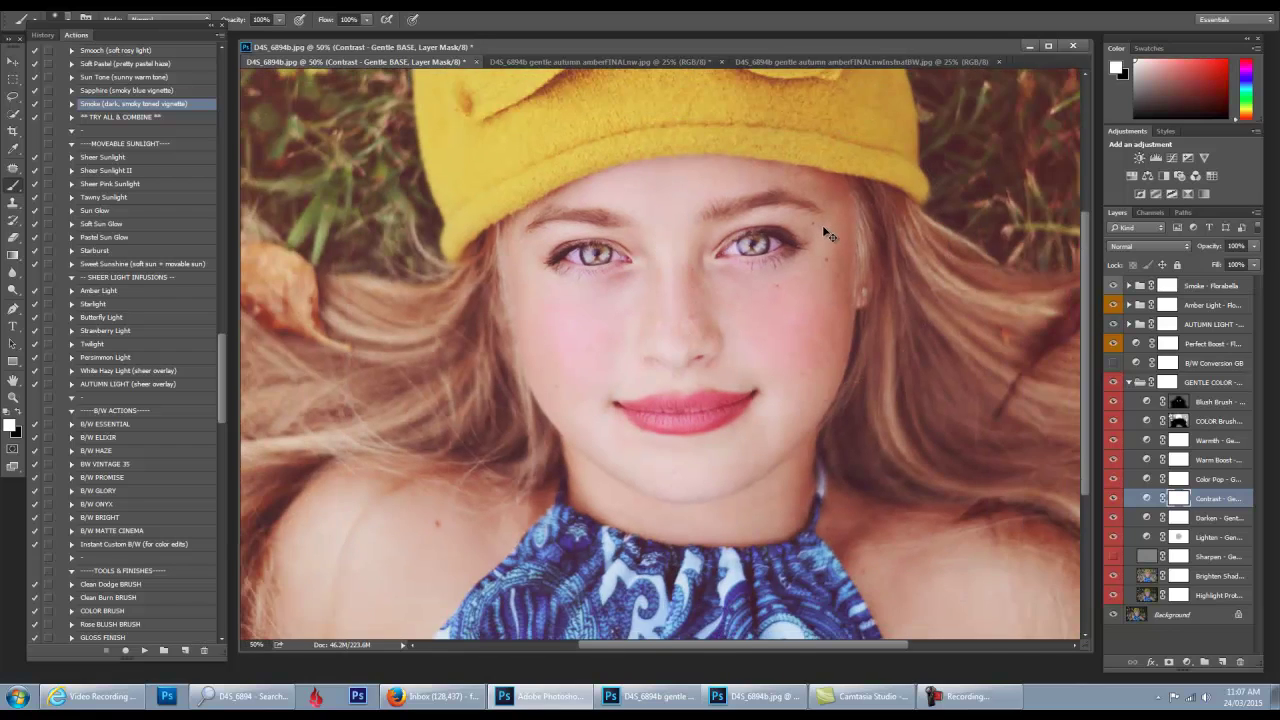
pyautogui.hotkey('ctrl', '-')
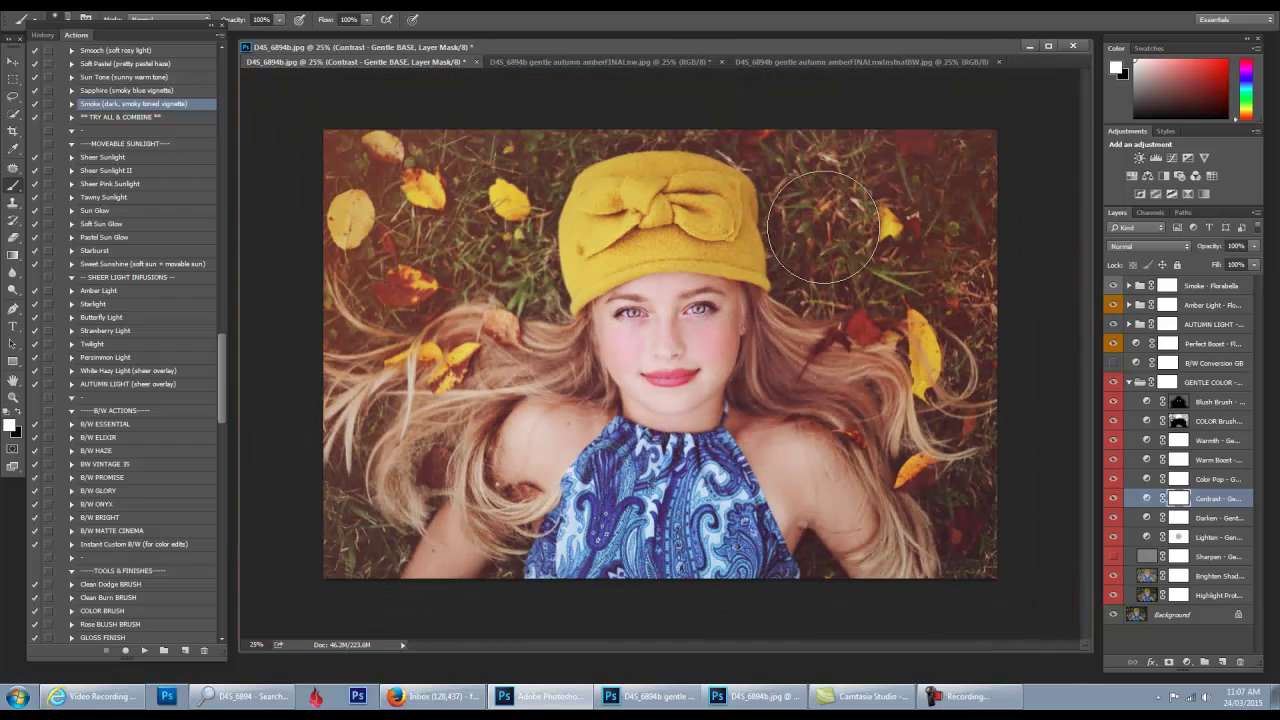
pyautogui.hotkey('ctrl', '+')
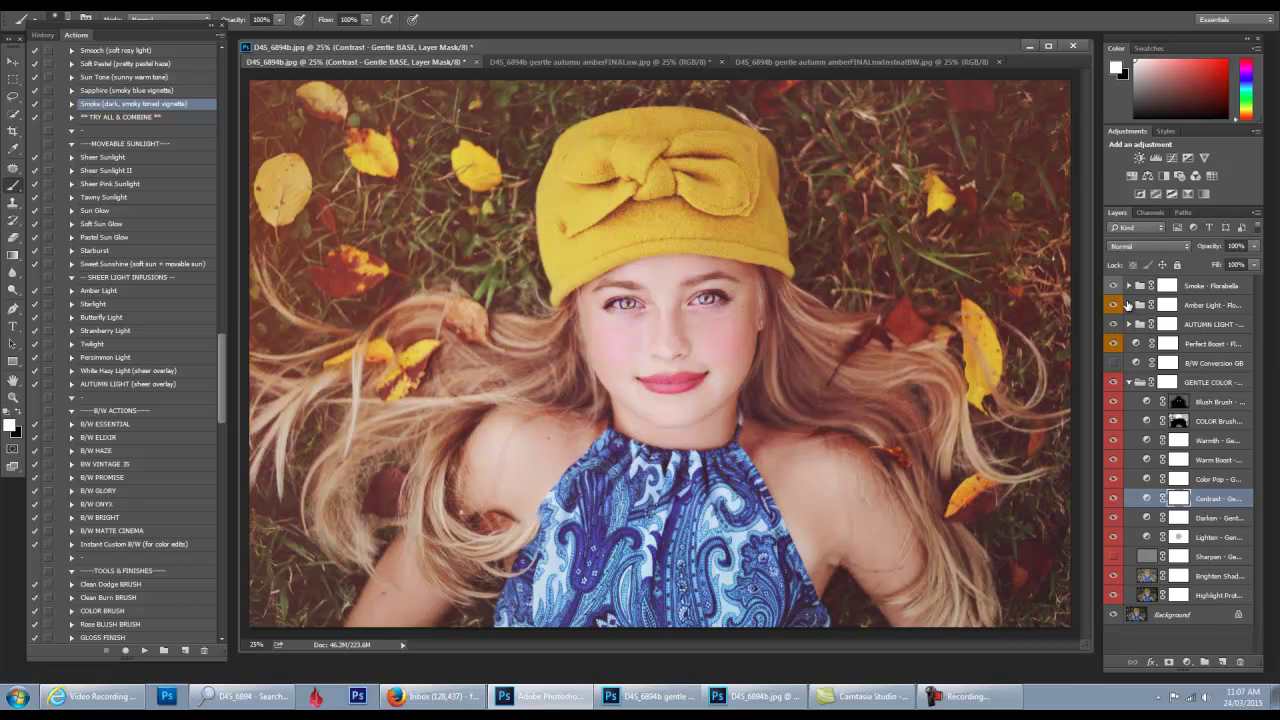
# - Expand the AUTUMN LIGHT group and adjust the opacity of its DARKEN layer
pyautogui.click(1126, 328)
pyautogui.click(1129, 325)
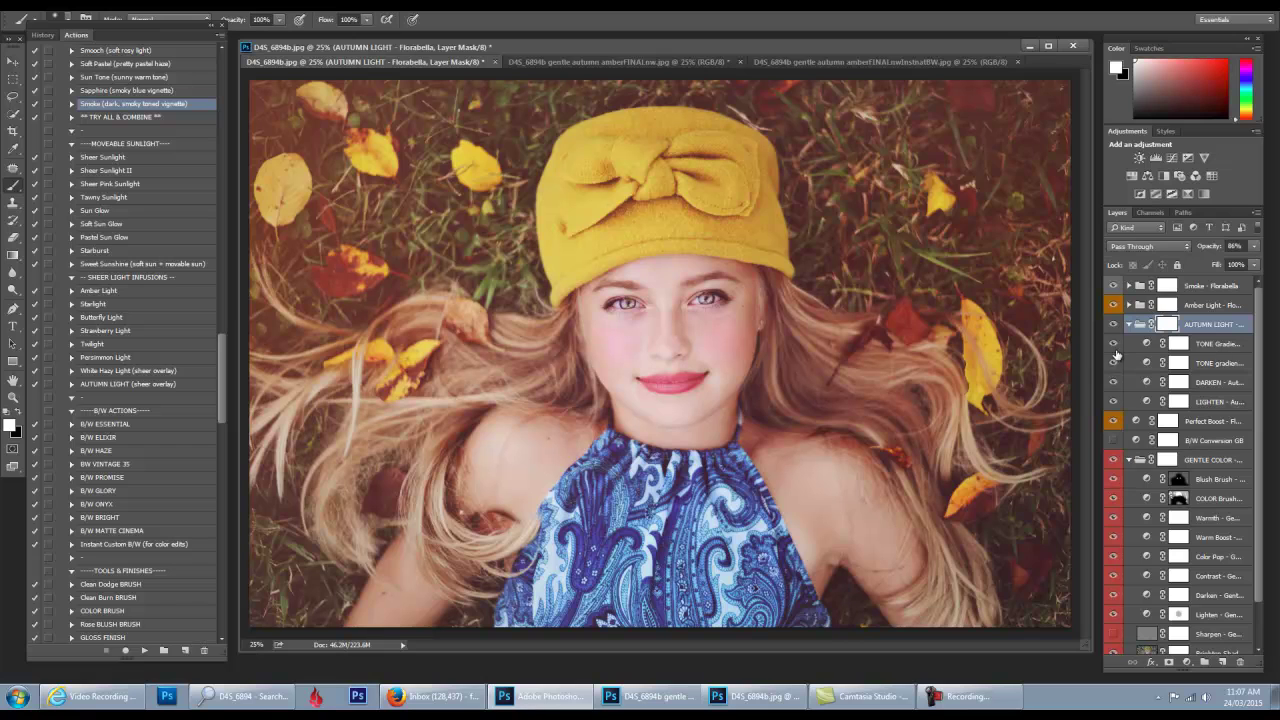
pyautogui.moveTo(1099, 343); pyautogui.dragTo(919, 330)
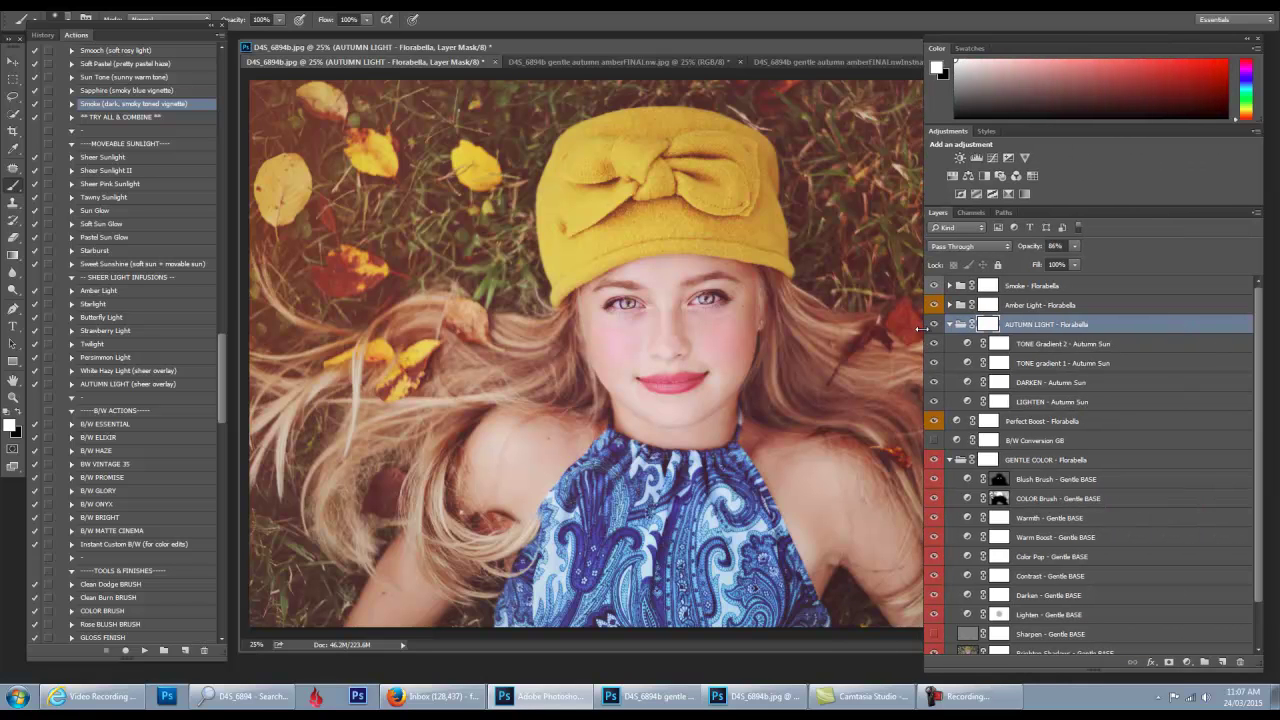
pyautogui.click(1055, 382)
pyautogui.click(1033, 246)
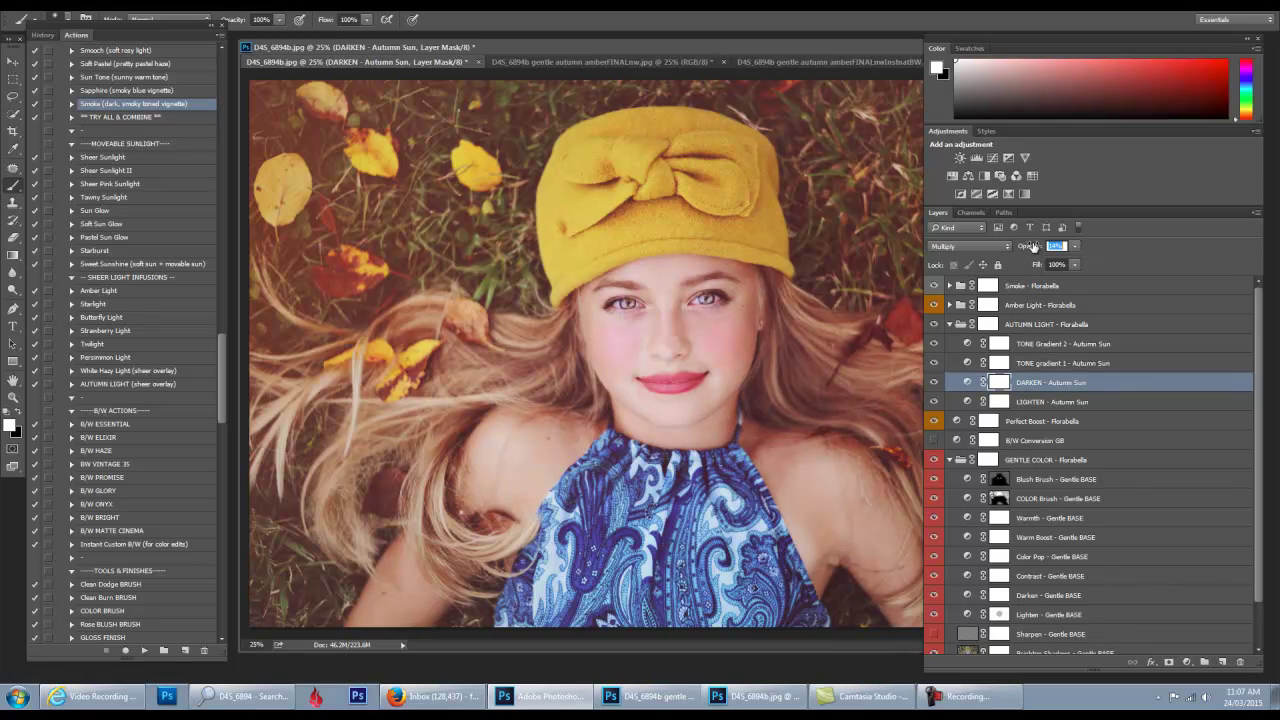
pyautogui.moveTo(1033, 246)
pyautogui.mouseDown()
pyautogui.moveTo(1045, 244)
pyautogui.moveTo(1025, 256)
pyautogui.mouseUp()
# - Preview the TONE gradient 1 layer off and on, and set its opacity to 53%
pyautogui.click(1033, 365)
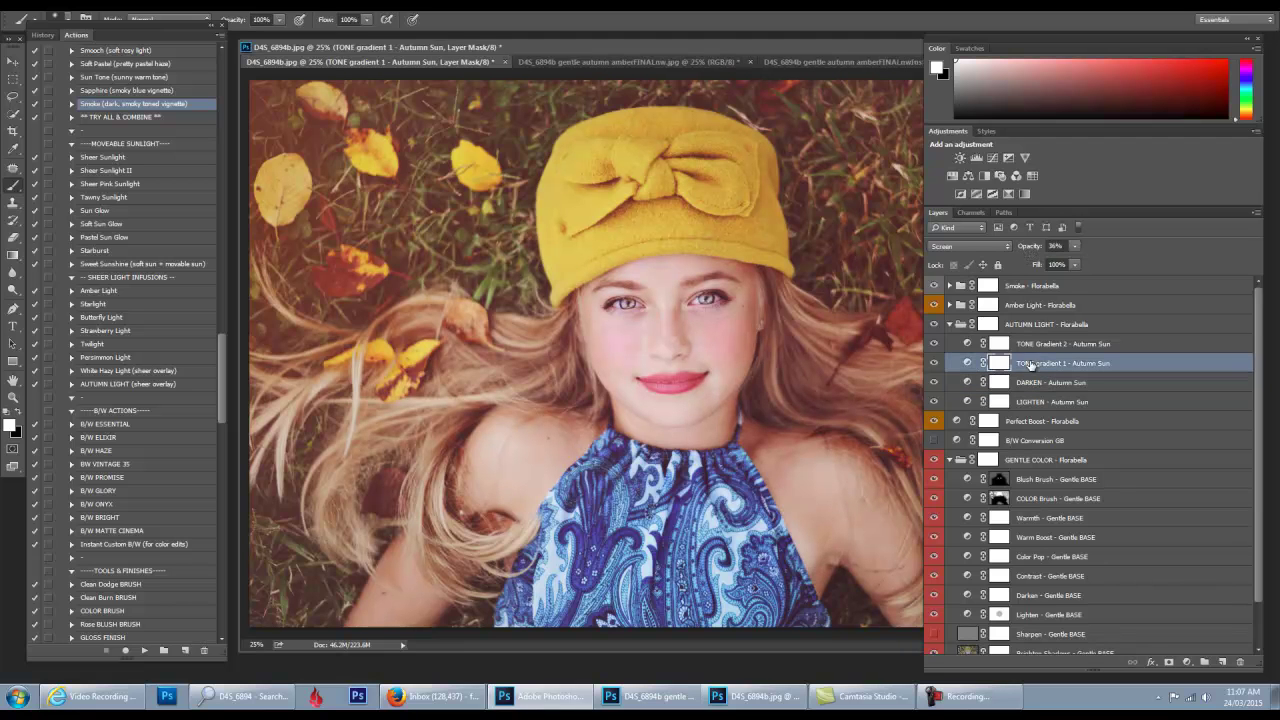
pyautogui.click(934, 363)
pyautogui.click(934, 363)
pyautogui.moveTo(1030, 246); pyautogui.dragTo(1040, 246)
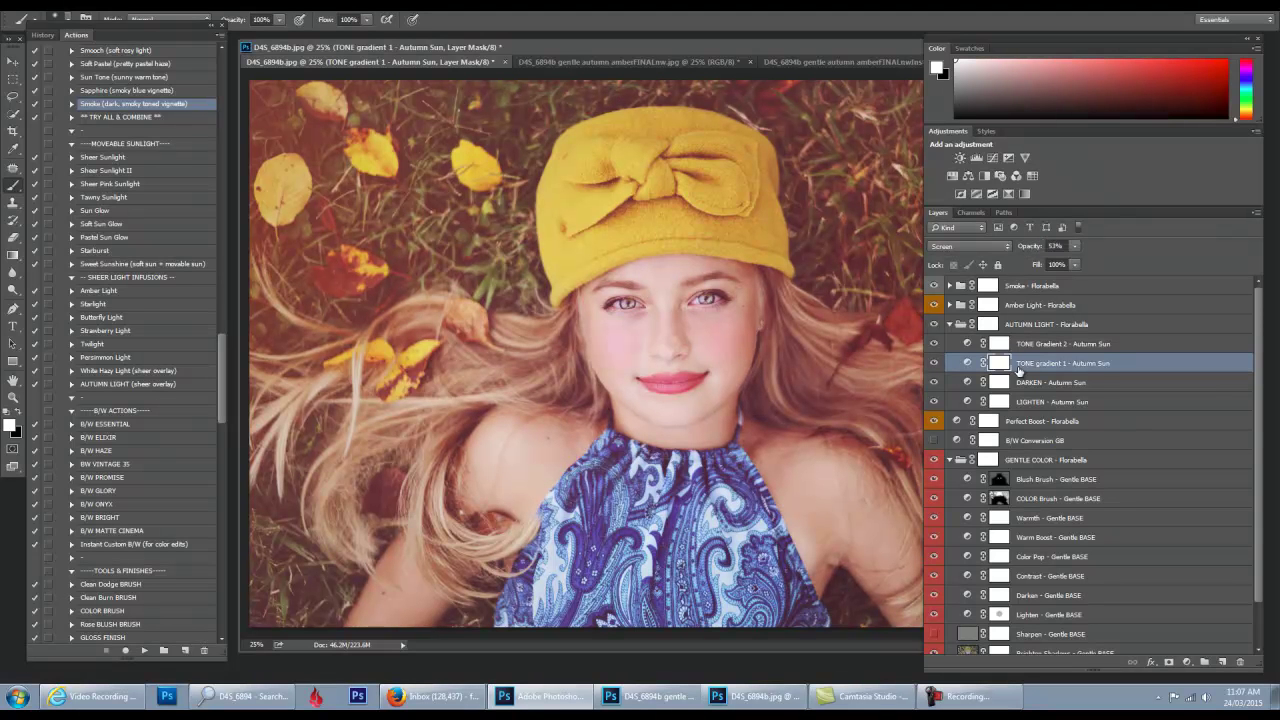
# - Adjust the TONE Gradient 2 layer's opacity and set the AUTUMN LIGHT group's LIGHTEN layer to 14% opacity
pyautogui.click(967, 346)
pyautogui.click(934, 344)
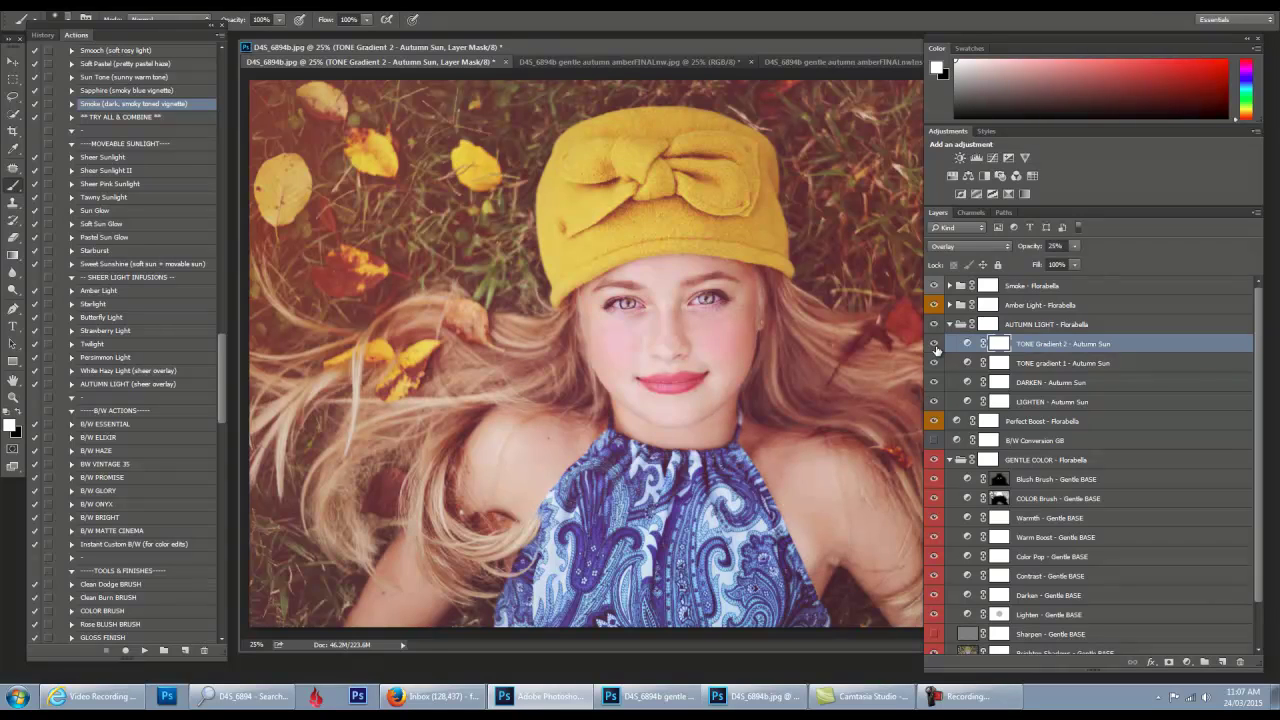
pyautogui.moveTo(1029, 249); pyautogui.dragTo(1033, 249)
pyautogui.click(1058, 404)
pyautogui.moveTo(1035, 249); pyautogui.dragTo(1030, 254)
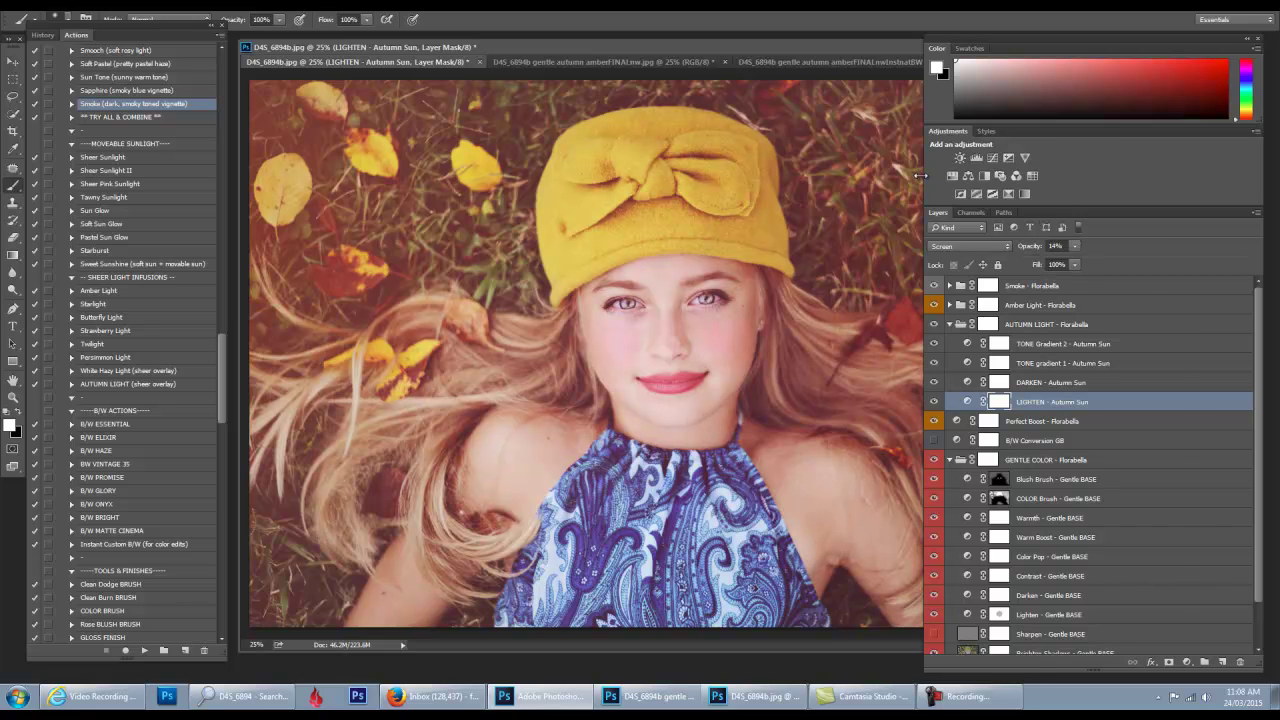
pyautogui.moveTo(919, 176); pyautogui.dragTo(1080, 176)
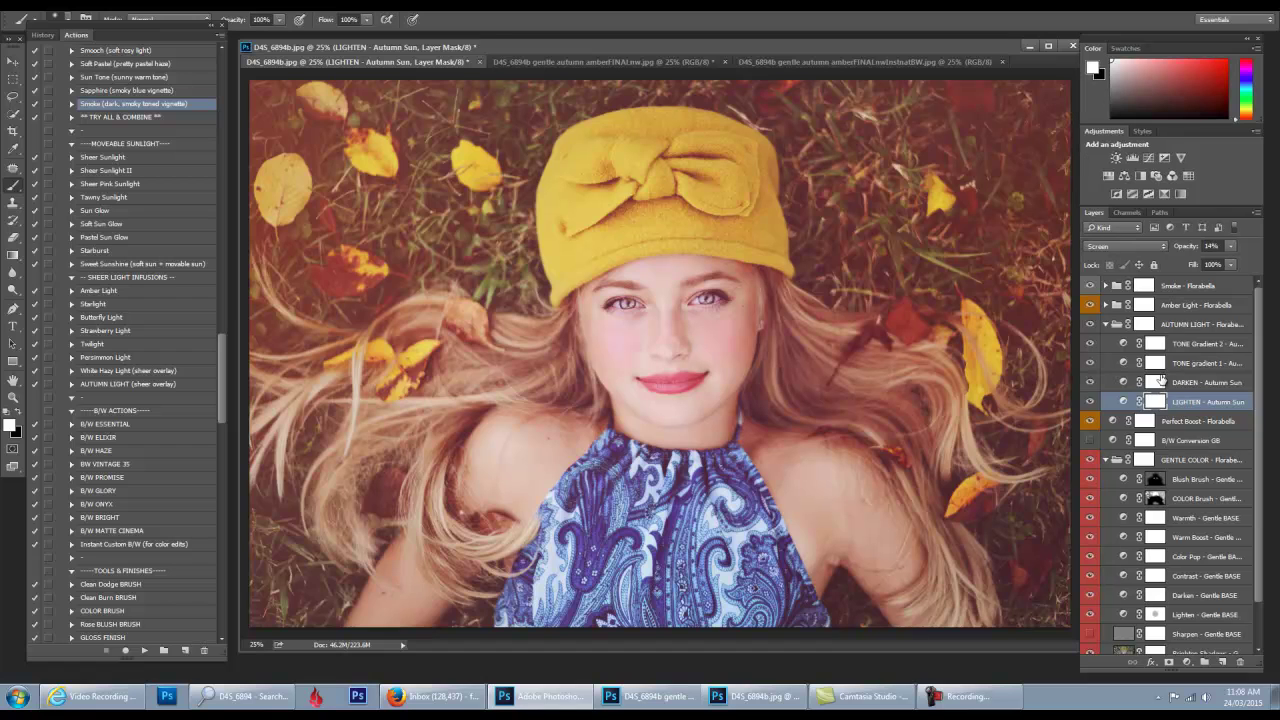
# - Flatten the image into the Background layer, discarding the hidden layers
pyautogui.rightClick(1199, 465)
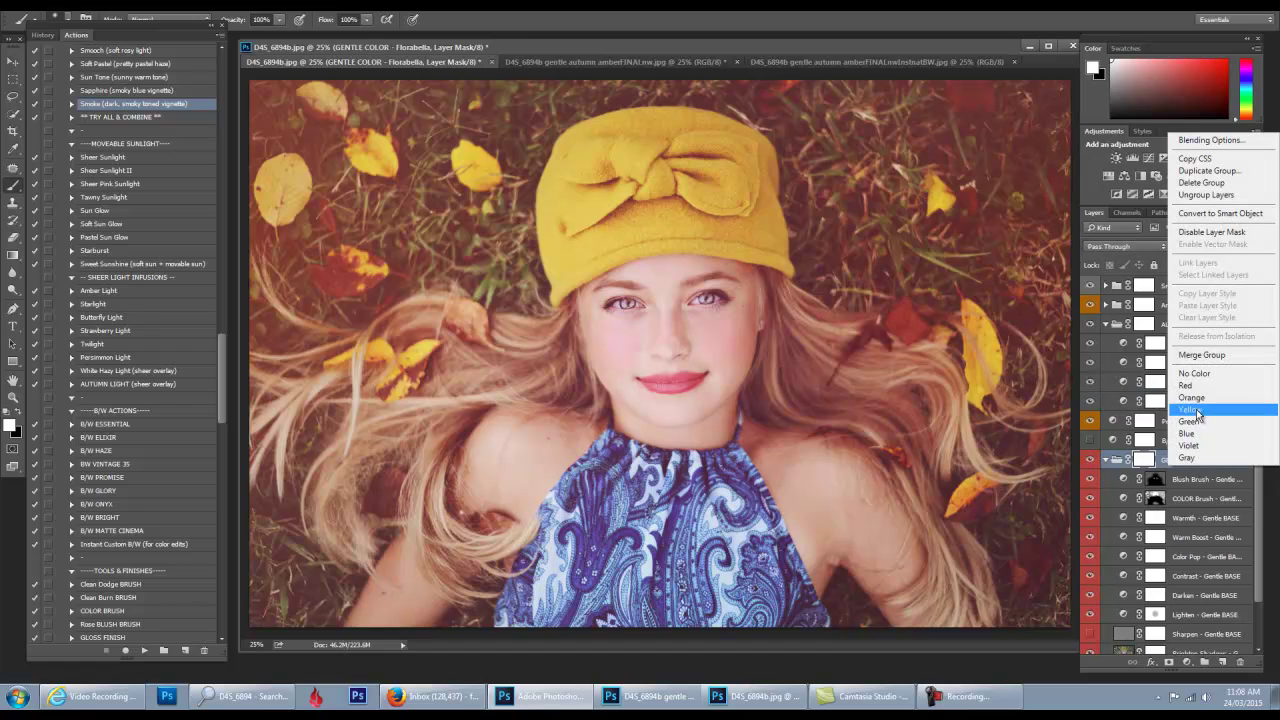
pyautogui.click(1258, 544)
pyautogui.click(1262, 632)
pyautogui.click(1190, 646)
pyautogui.rightClick(1190, 646)
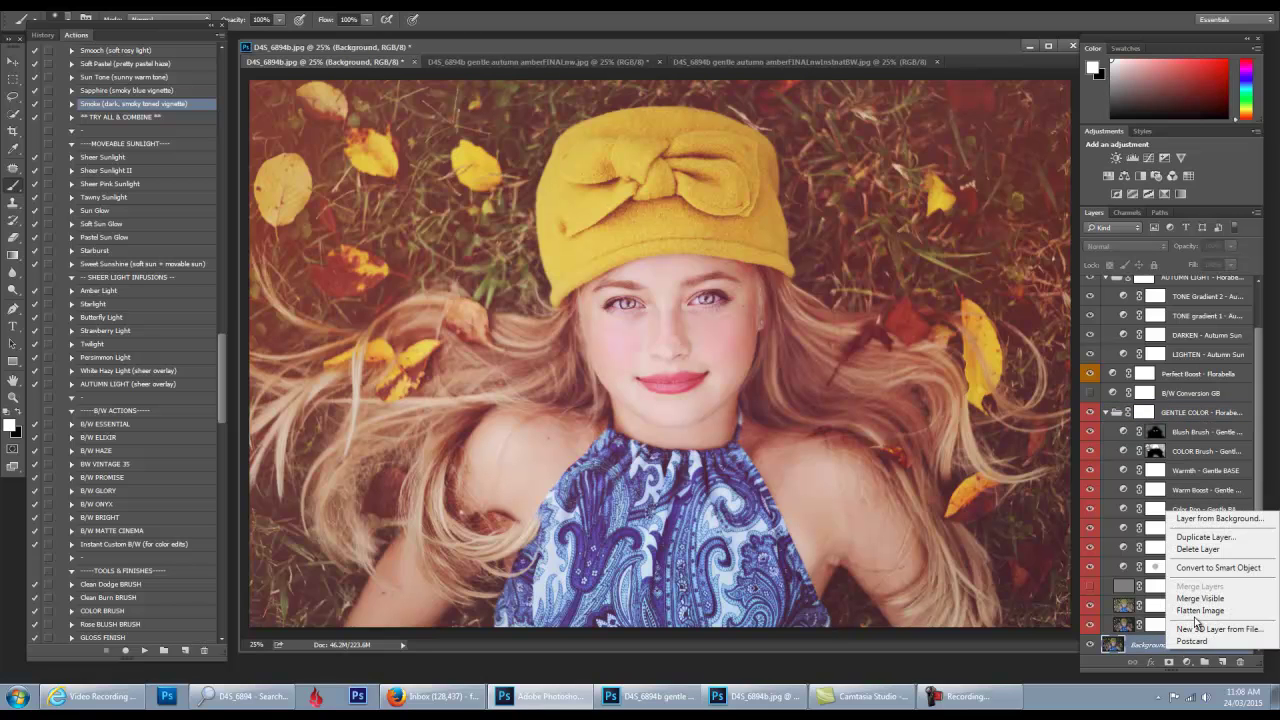
pyautogui.click(1198, 611)
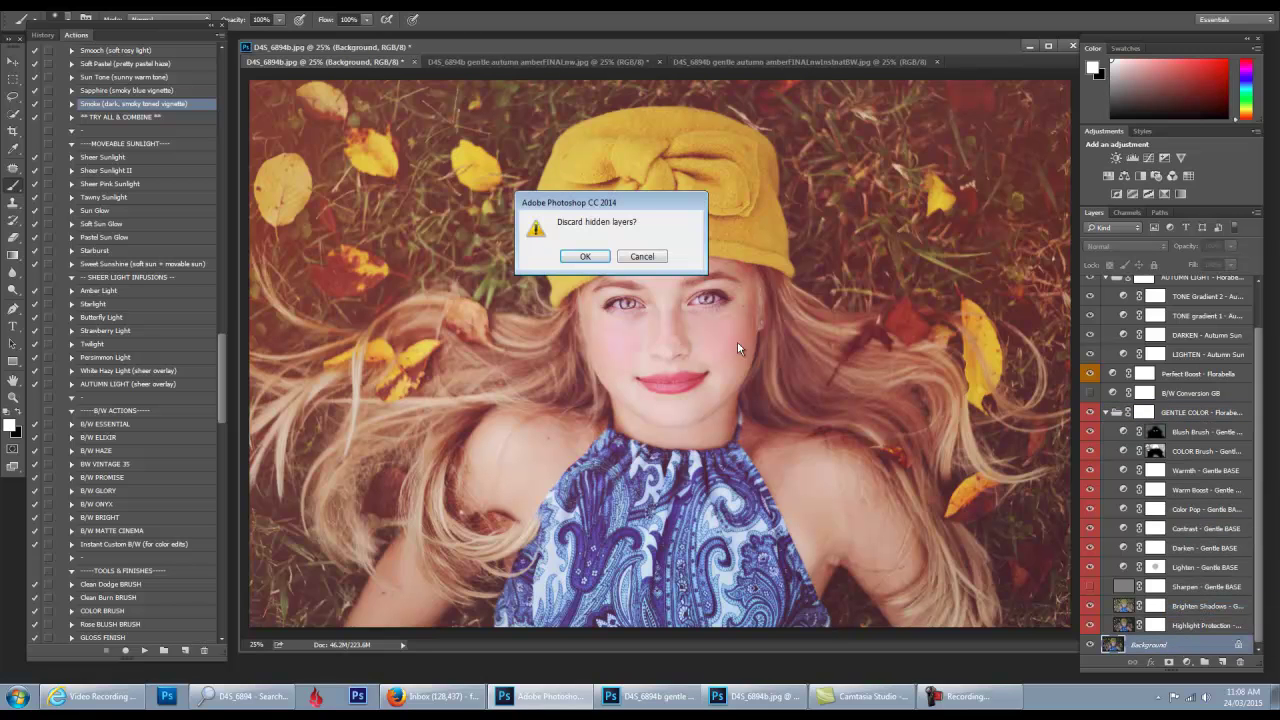
pyautogui.click(585, 256)
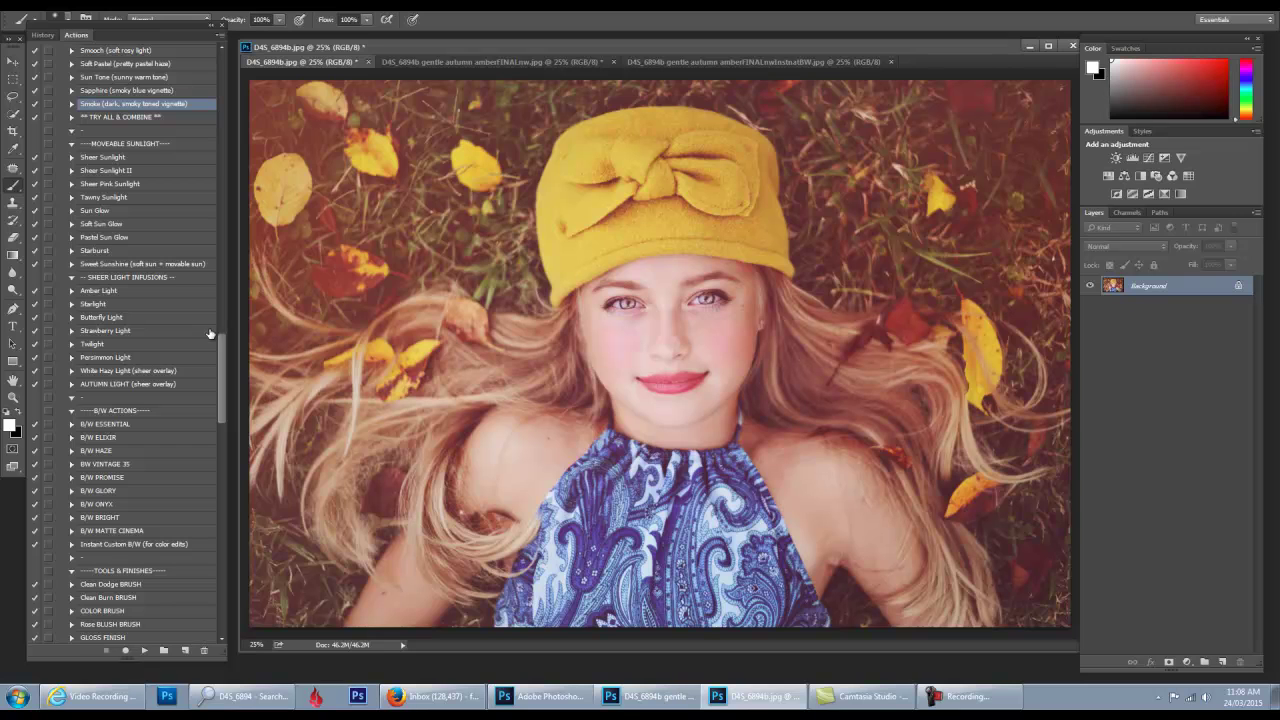
# - Apply the Sun Tone (sunny warm tone) action, reduce its group's opacity, and flatten the image
pyautogui.scroll(3, 219, 345)
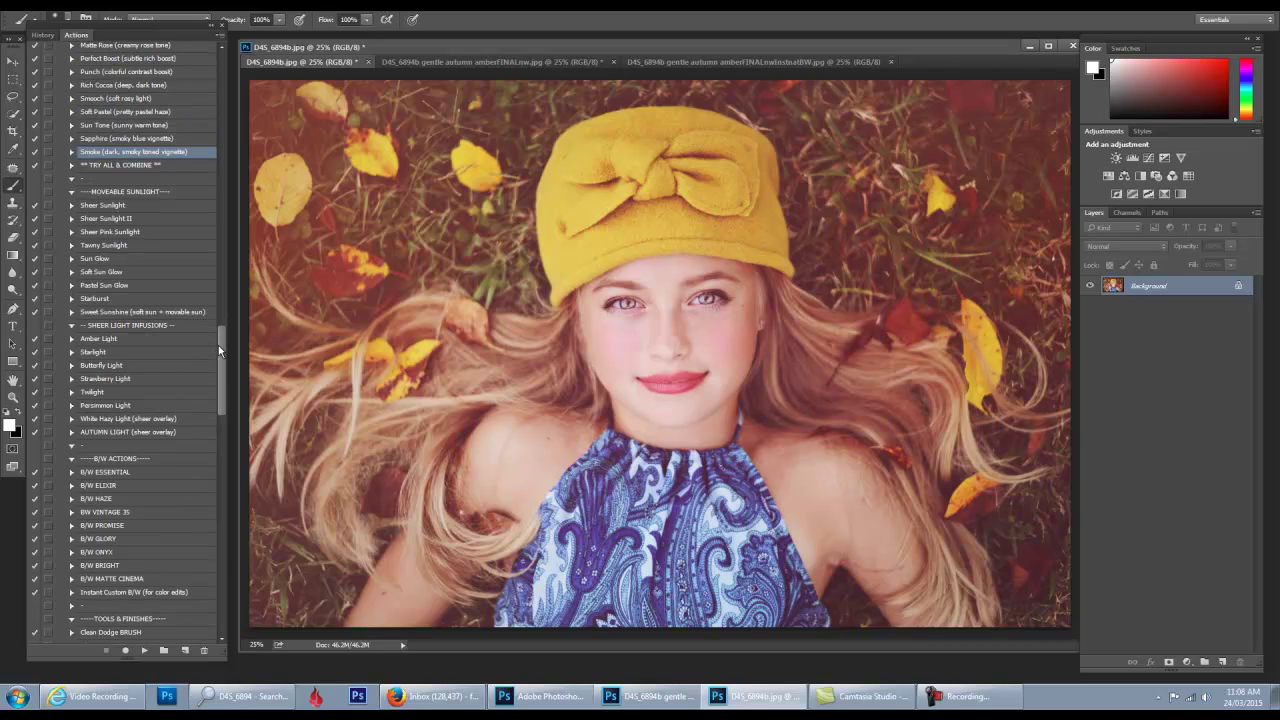
pyautogui.click(160, 131)
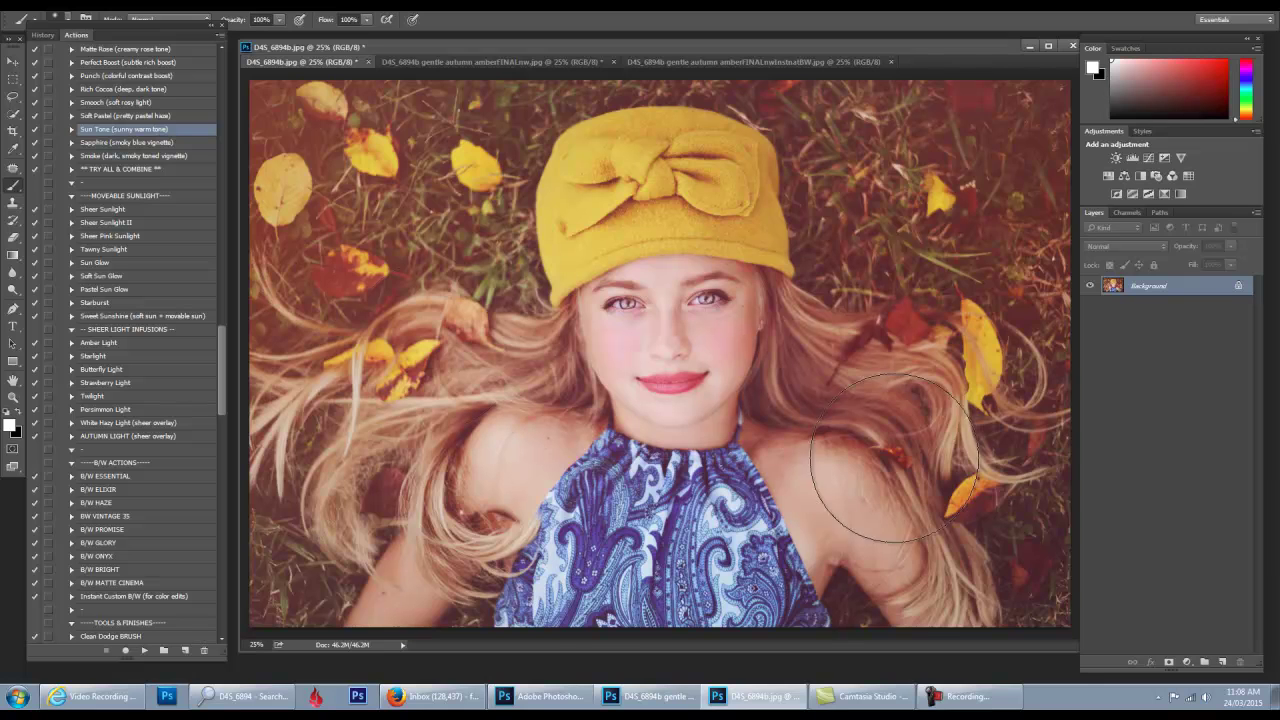
pyautogui.click(143, 651)
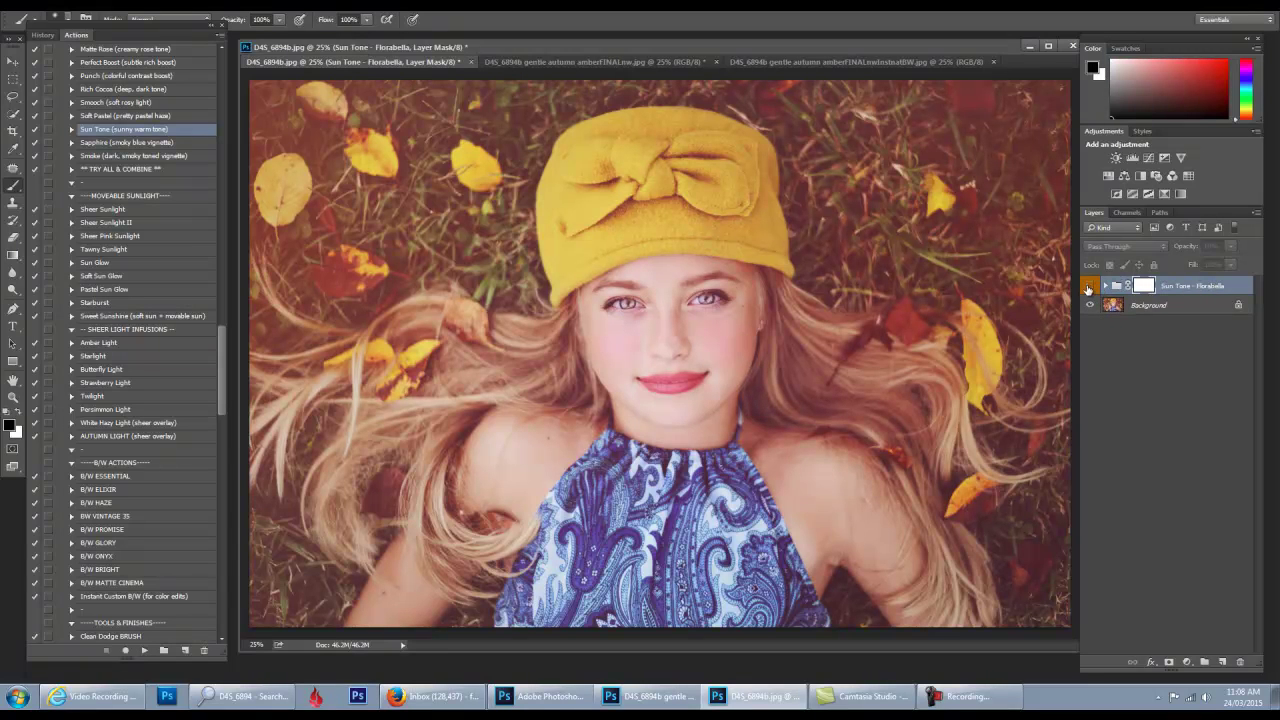
pyautogui.moveTo(1190, 248); pyautogui.dragTo(980, 254)
pyautogui.rightClick(1188, 307)
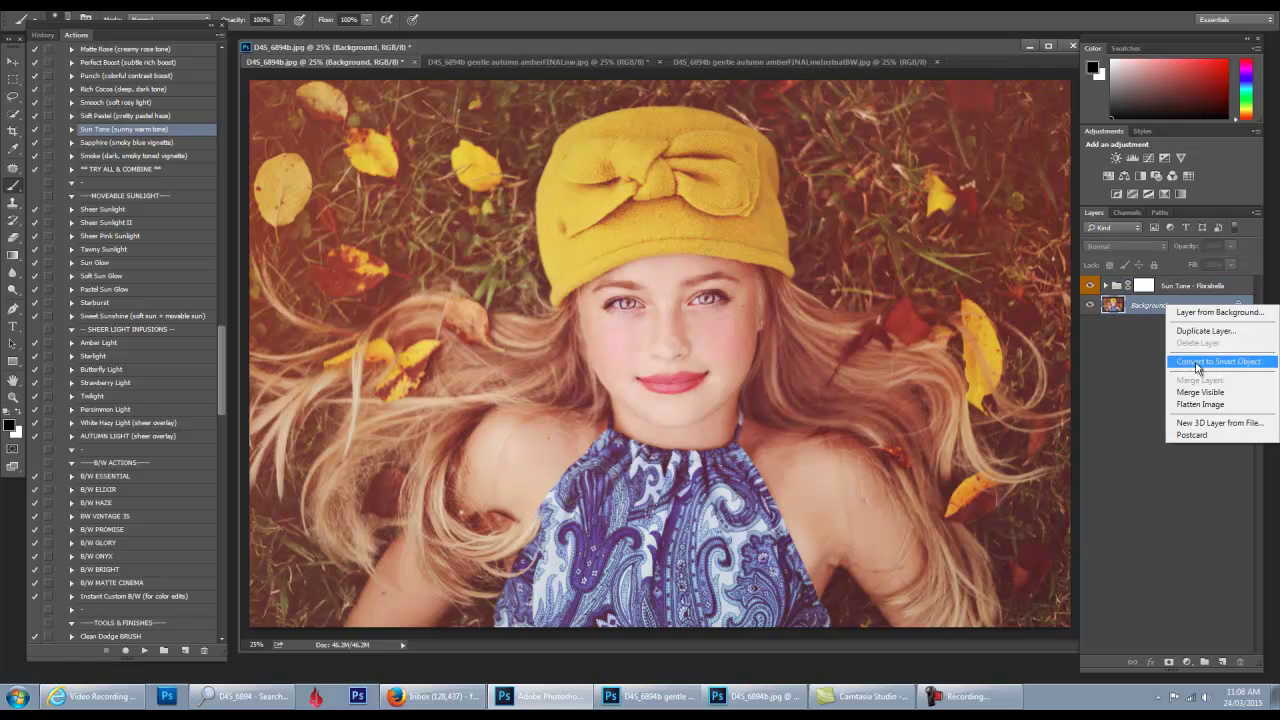
pyautogui.click(1210, 406)
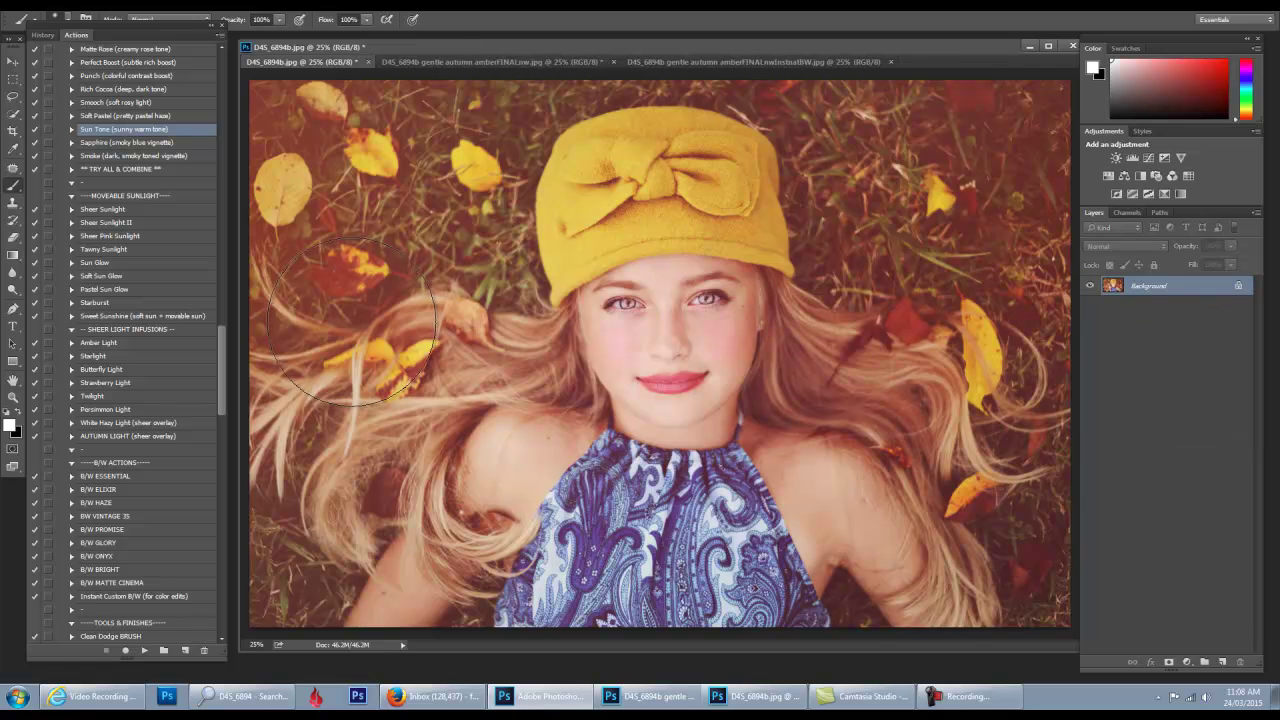
# - Run the WHITEN EYES & TEETH action from the Florabella Workflow & Retouch BRUSHES set
pyautogui.moveTo(216, 348); pyautogui.dragTo(218, 509)
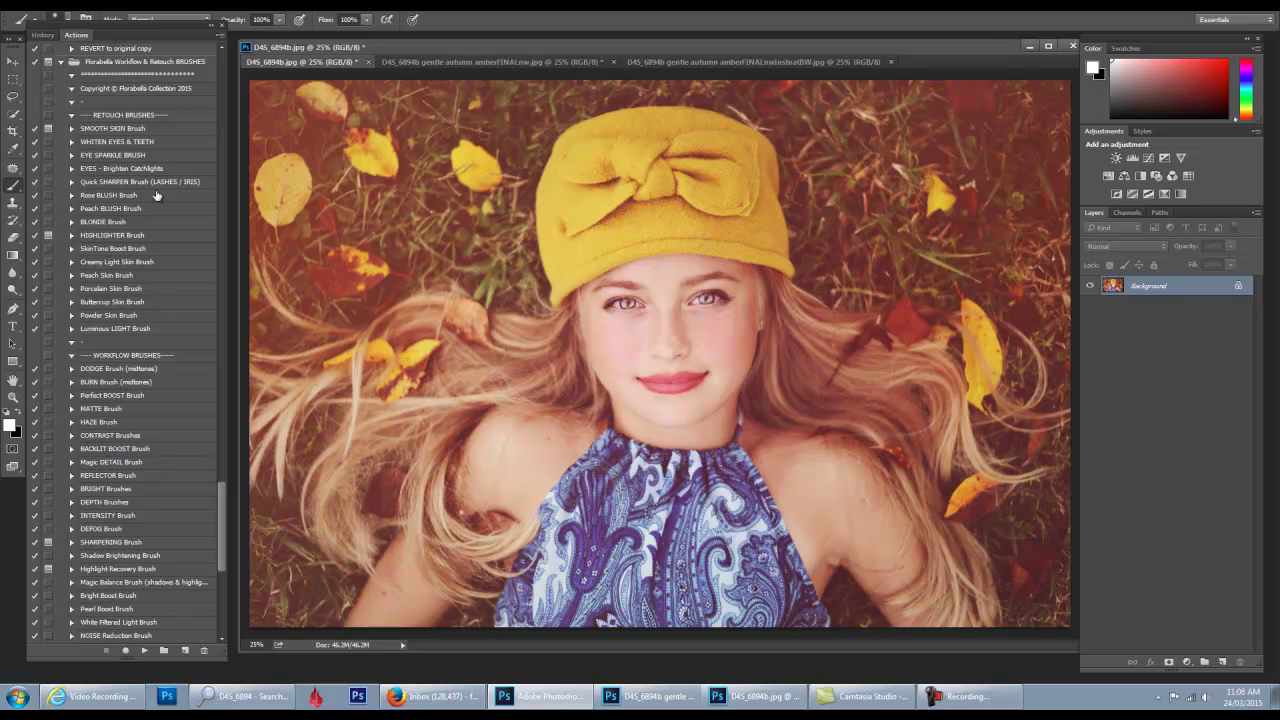
pyautogui.click(143, 147)
pyautogui.click(144, 650)
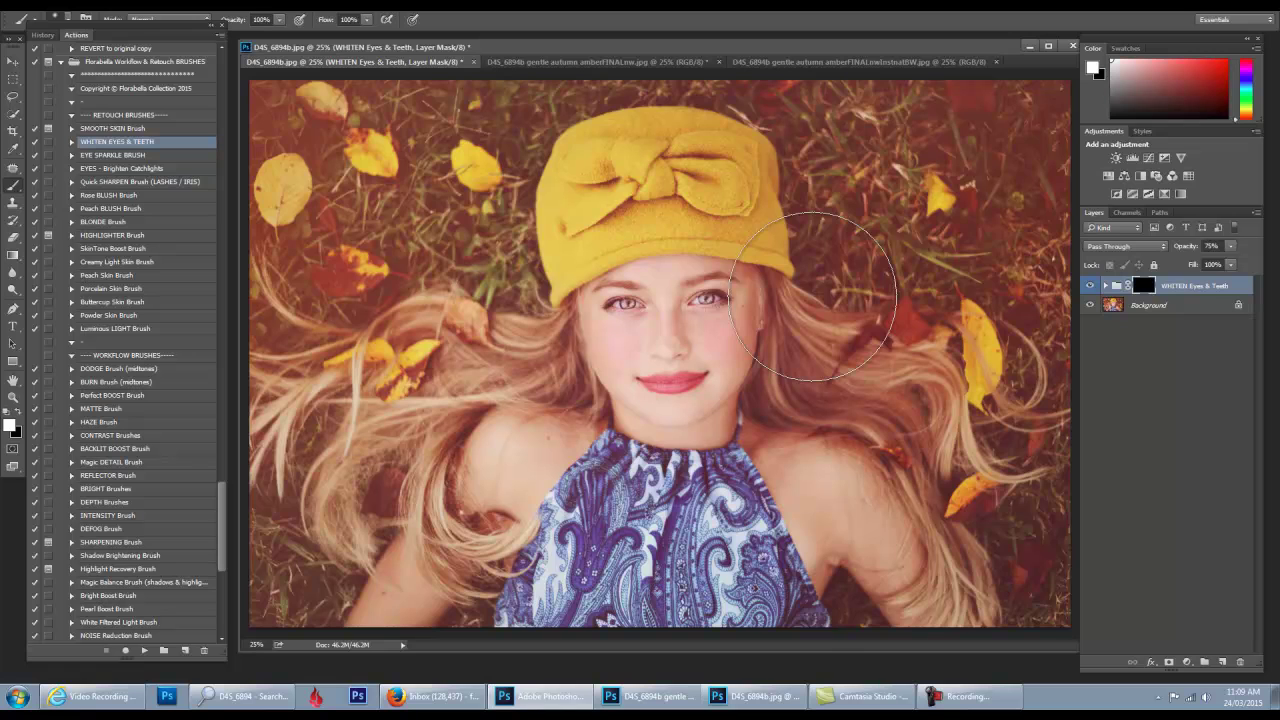
# - Paint white over both eyes on the WHITEN Eyes & Teeth mask with a small brush to brighten them
pyautogui.hotkey('ctrl', '+')
pyautogui.hotkey('ctrl', '+')
pyautogui.hotkey('ctrl', '+')
pyautogui.hotkey('ctrl', '+')
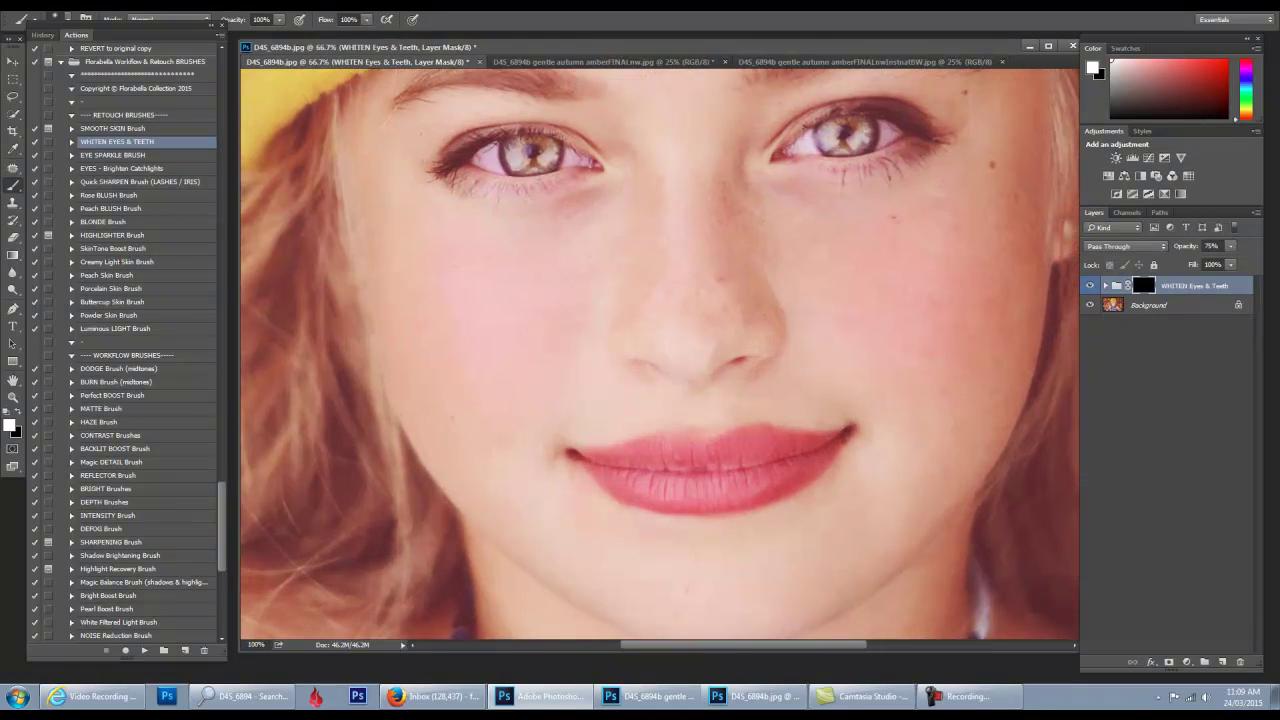
pyautogui.press('[')
pyautogui.press('[')
pyautogui.press('[')
pyautogui.press('[')
pyautogui.press('[')
pyautogui.press('[')
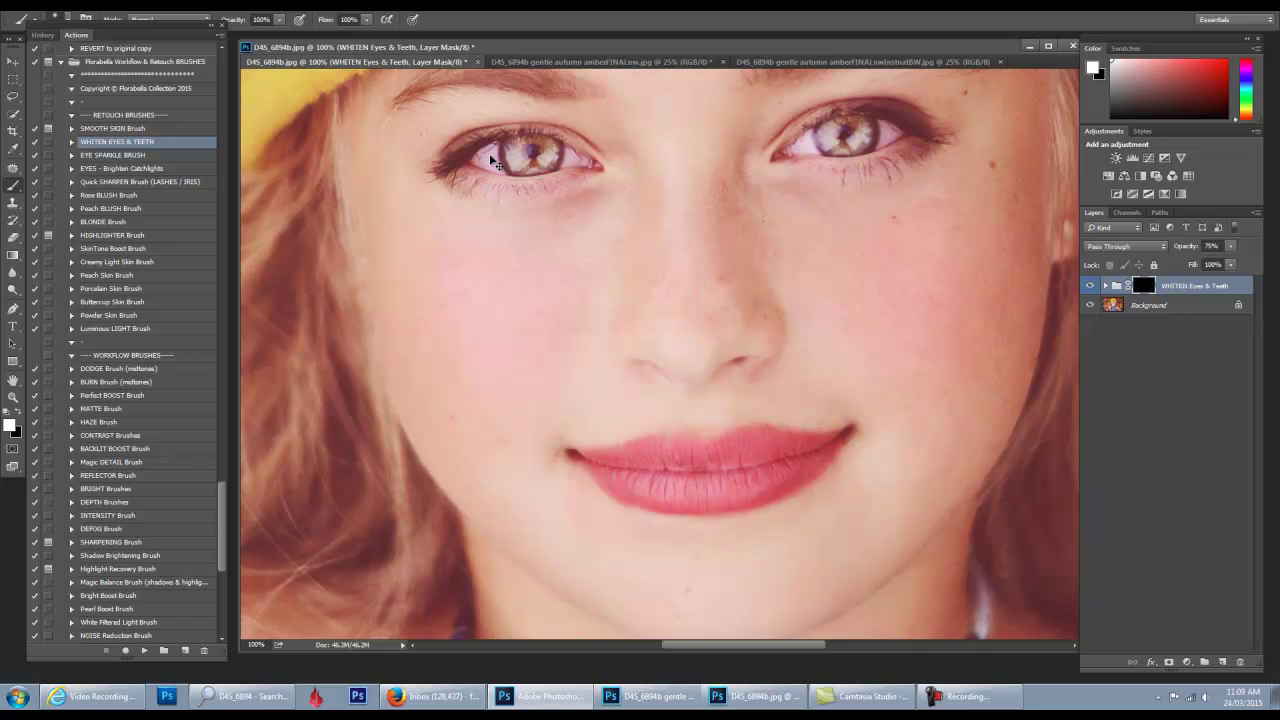
pyautogui.hotkey('ctrl', '+')
pyautogui.scroll(3, 566, 243)
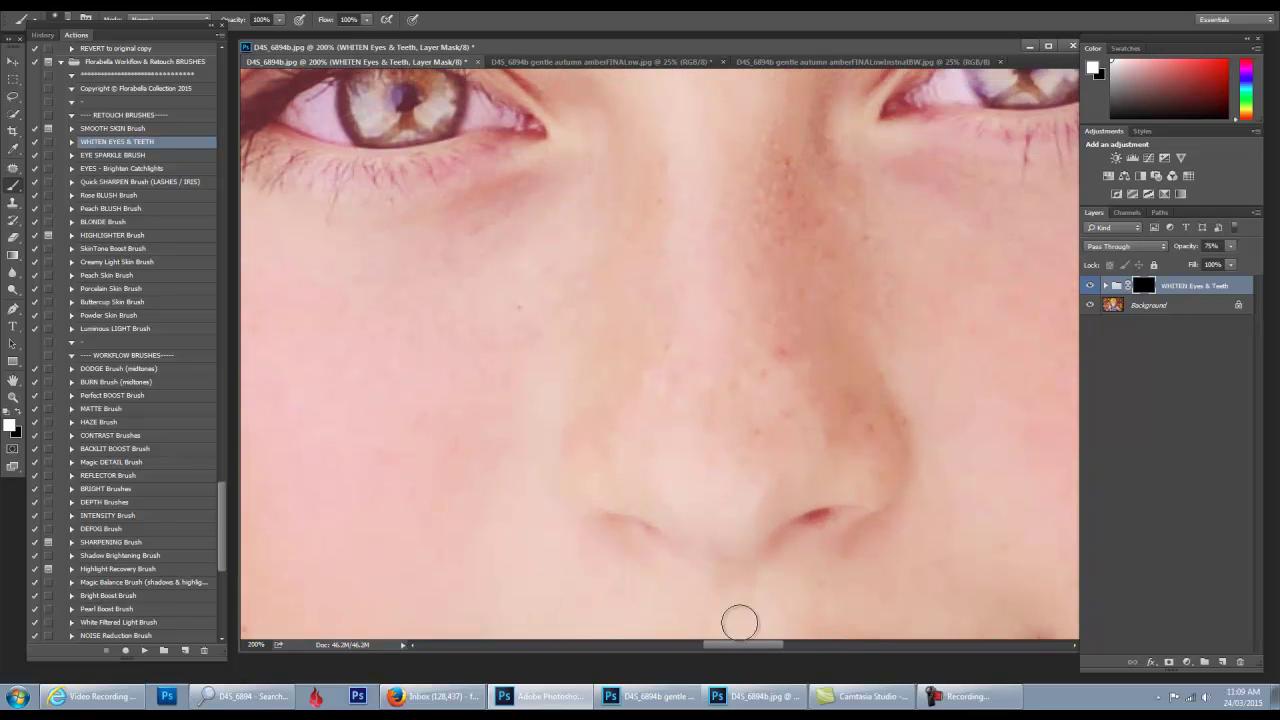
pyautogui.hscroll(-3, 735, 600)
pyautogui.scroll(1, 720, 575)
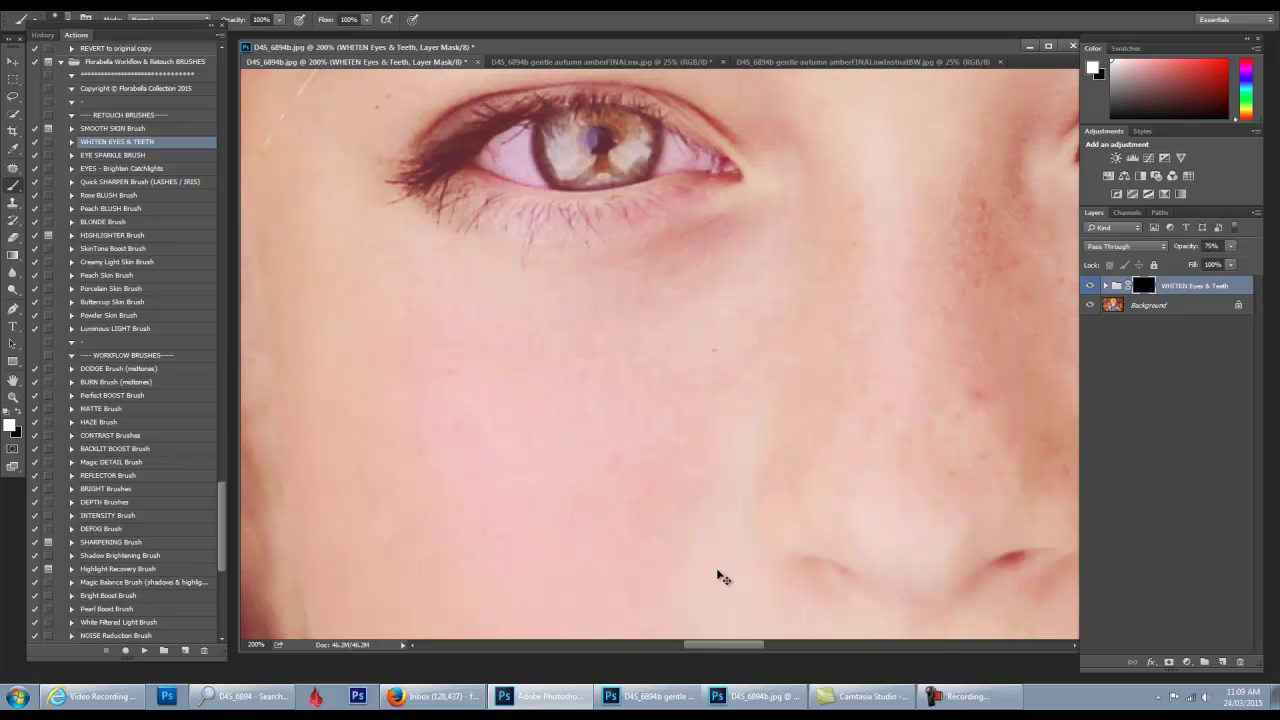
pyautogui.hotkey('ctrl', '-')
pyautogui.moveTo(581, 257); pyautogui.dragTo(588, 256)
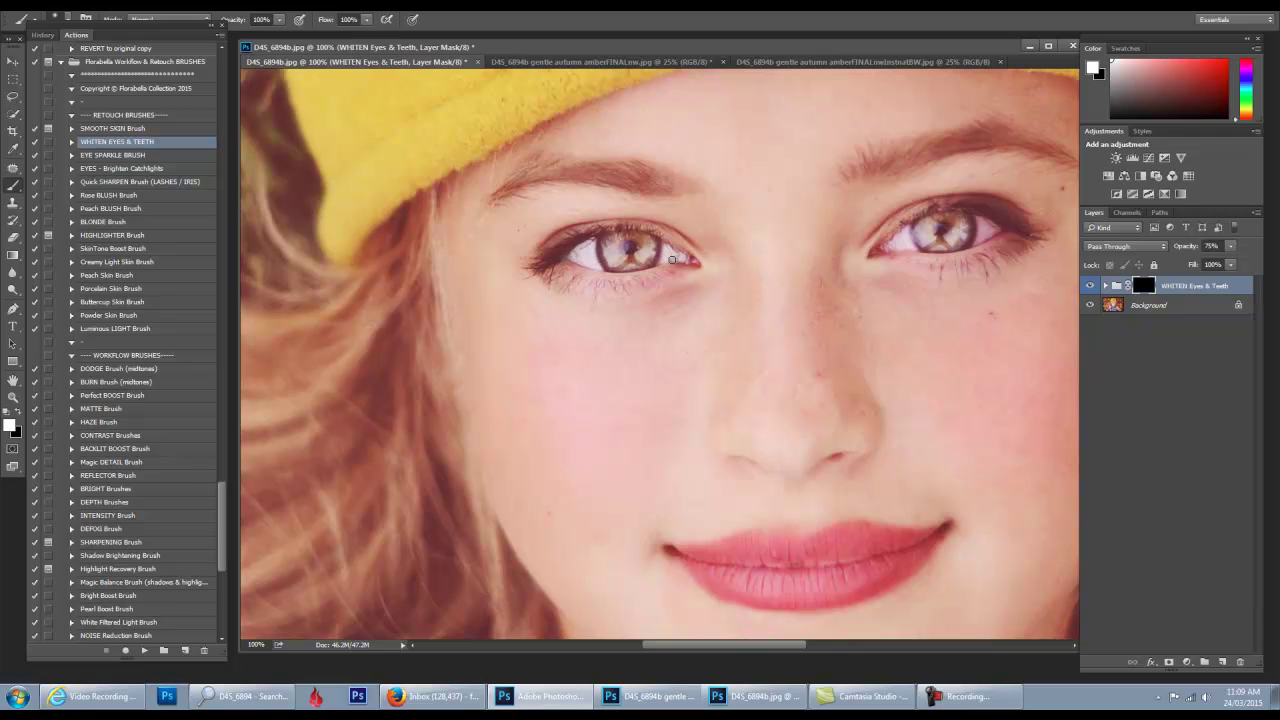
pyautogui.moveTo(893, 245)
pyautogui.mouseDown()
pyautogui.moveTo(1015, 233)
pyautogui.moveTo(982, 242)
pyautogui.moveTo(982, 222)
pyautogui.moveTo(996, 231)
pyautogui.moveTo(983, 228)
pyautogui.moveTo(987, 239)
pyautogui.moveTo(907, 242)
pyautogui.mouseUp()
# - Expand the WHITEN Eyes & Teeth group, hide its LIGHTER layer and set the Even BRIGHTER layer to 20% opacity
pyautogui.hotkey('ctrl', '-')
pyautogui.hotkey('ctrl', '-')
pyautogui.click(1105, 286)
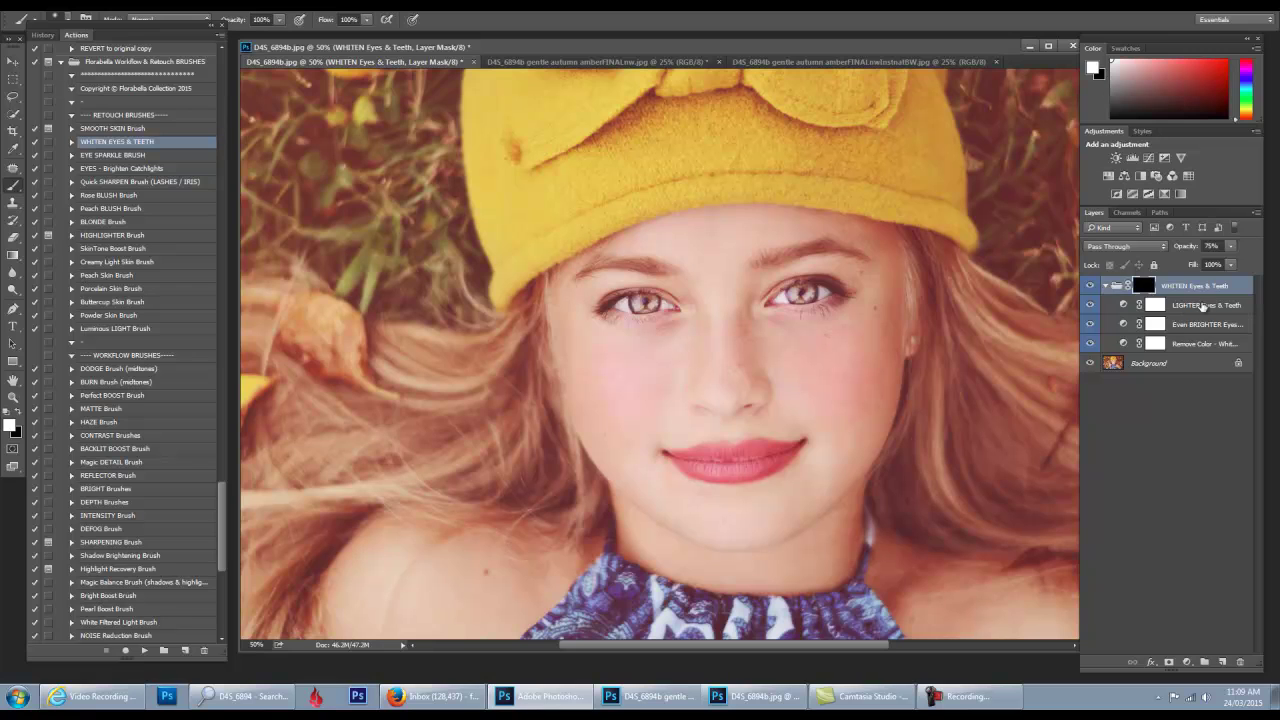
pyautogui.click(1187, 313)
pyautogui.click(1092, 307)
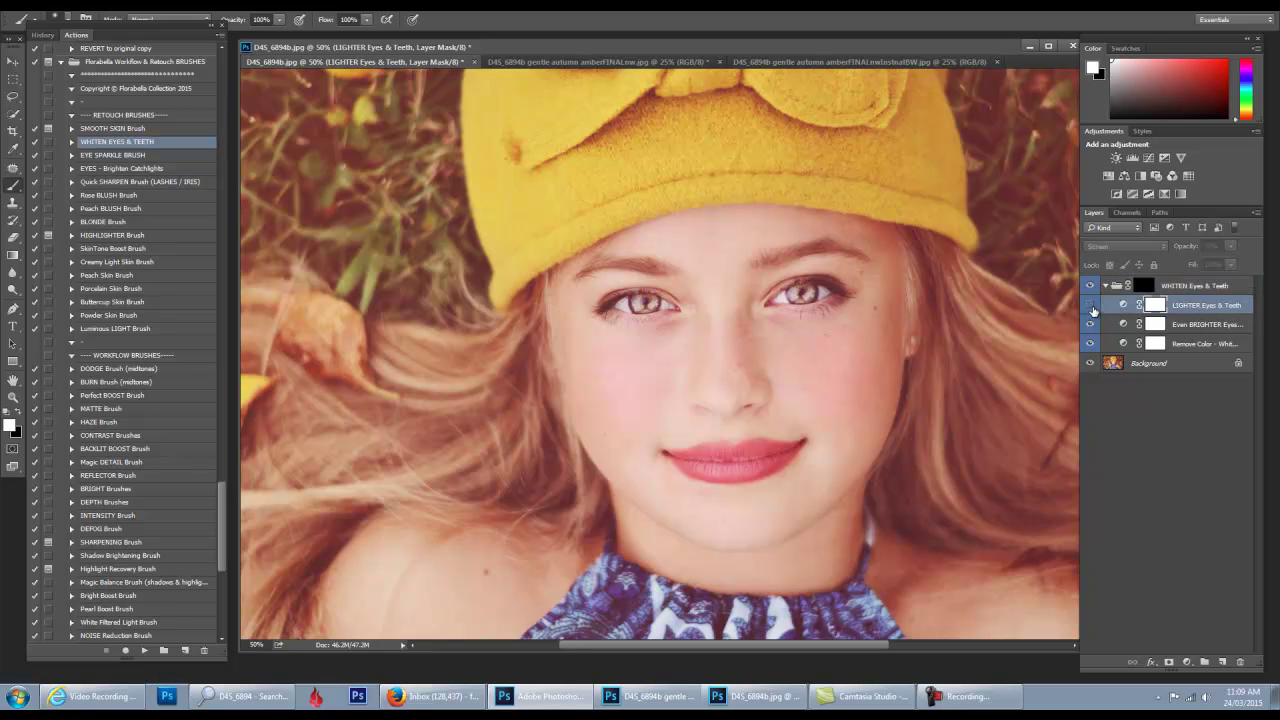
pyautogui.click(1188, 324)
pyautogui.moveTo(1195, 248); pyautogui.dragTo(1167, 248)
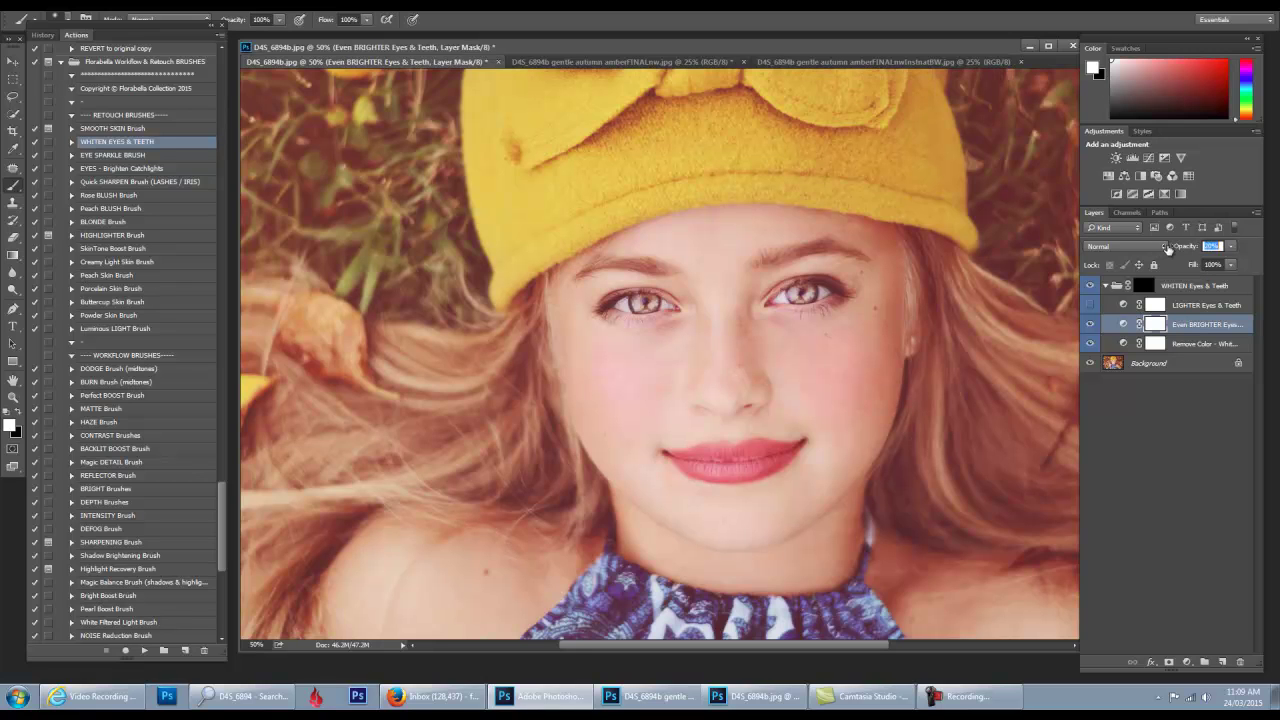
# - Preview the WHITEN Eyes & Teeth group off and on, and set its opacity to 60%
pyautogui.click(1091, 287)
pyautogui.hotkey('ctrl', '-')
pyautogui.hotkey('ctrl', '-')
pyautogui.hotkey('ctrl', '-')
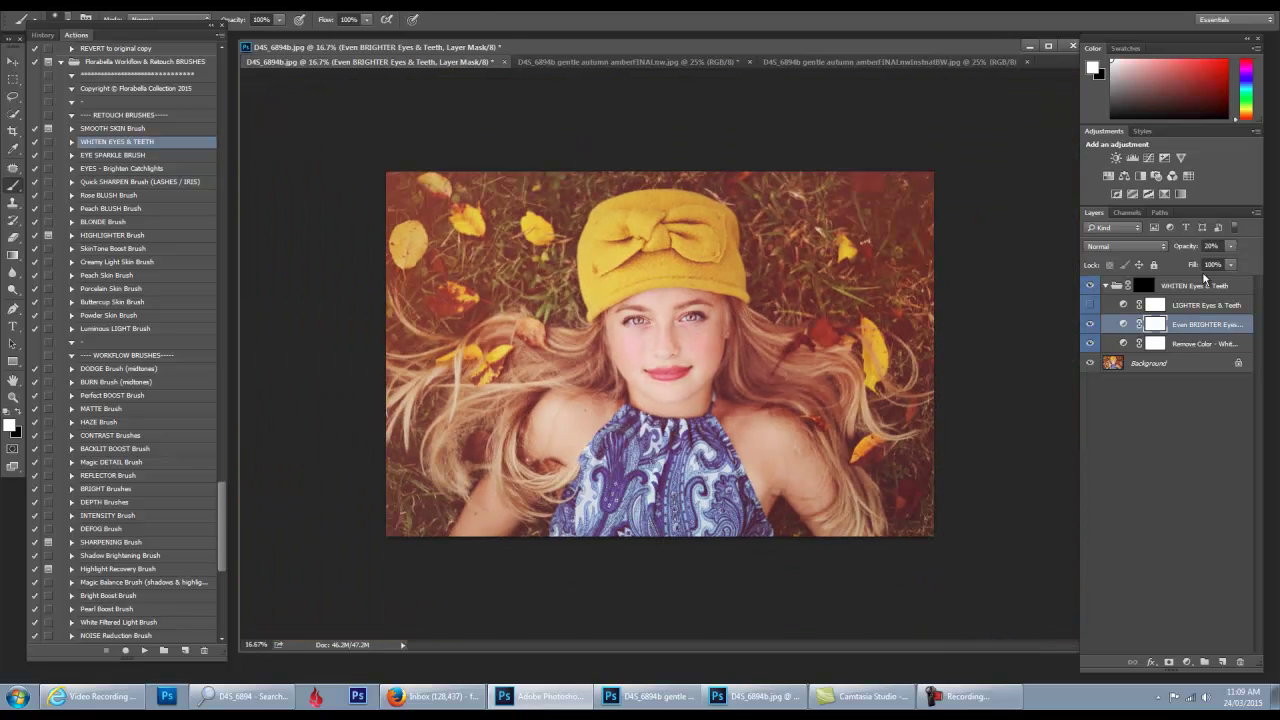
pyautogui.click(1204, 281)
pyautogui.hotkey('ctrl', '+')
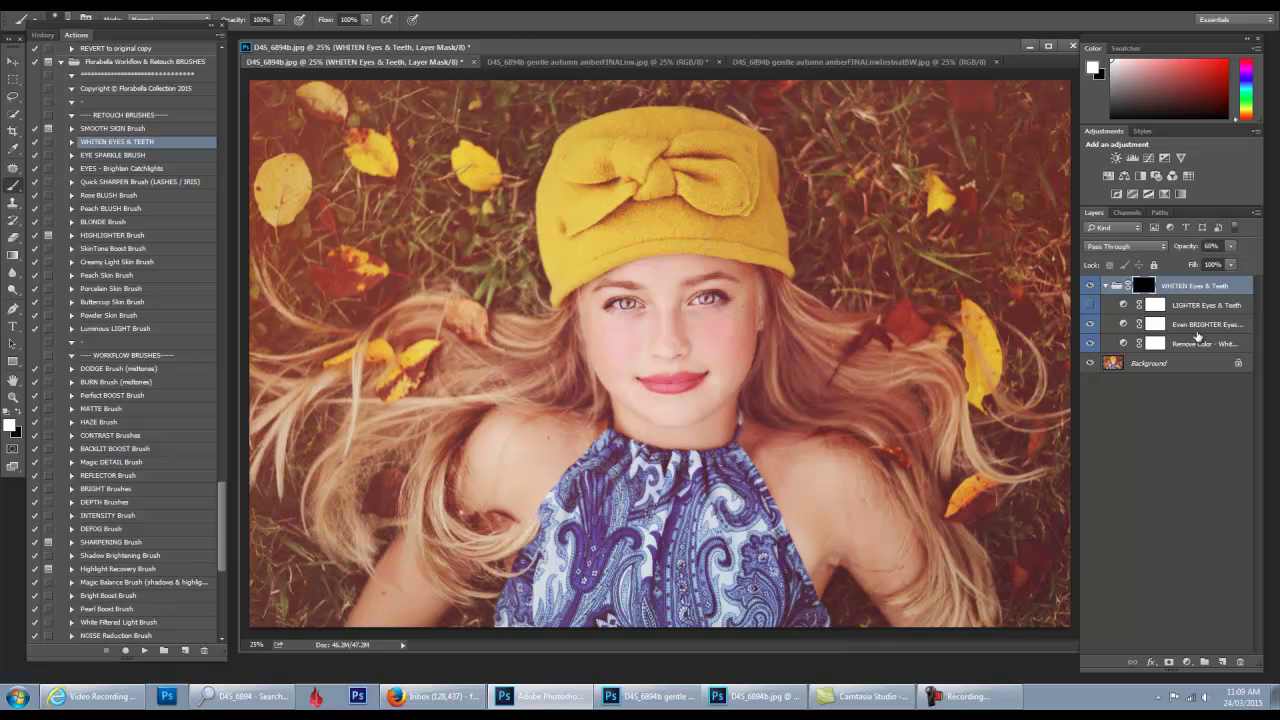
# - Readjust the Even BRIGHTER layer's opacity and set the WHITEN Eyes & Teeth group to 78% opacity
pyautogui.click(1195, 345)
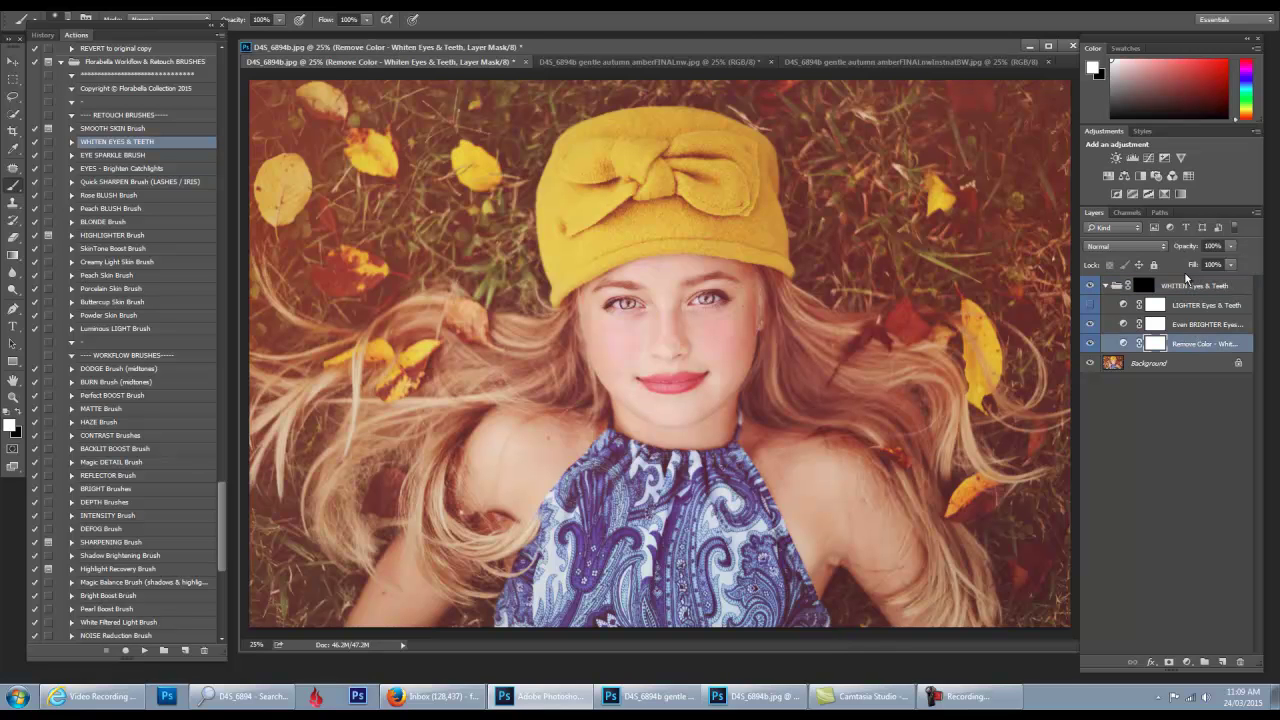
pyautogui.click(1190, 324)
pyautogui.click(1188, 248)
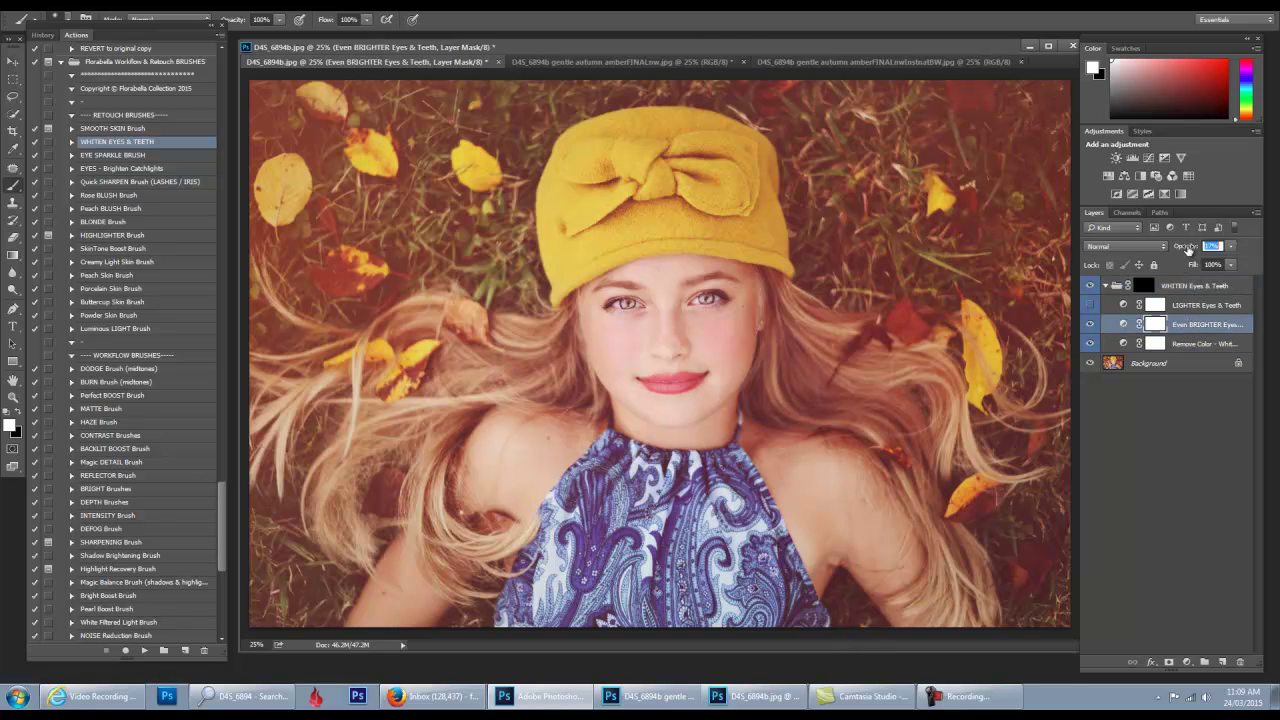
pyautogui.click(1188, 287)
pyautogui.moveTo(1193, 246); pyautogui.dragTo(1198, 246)
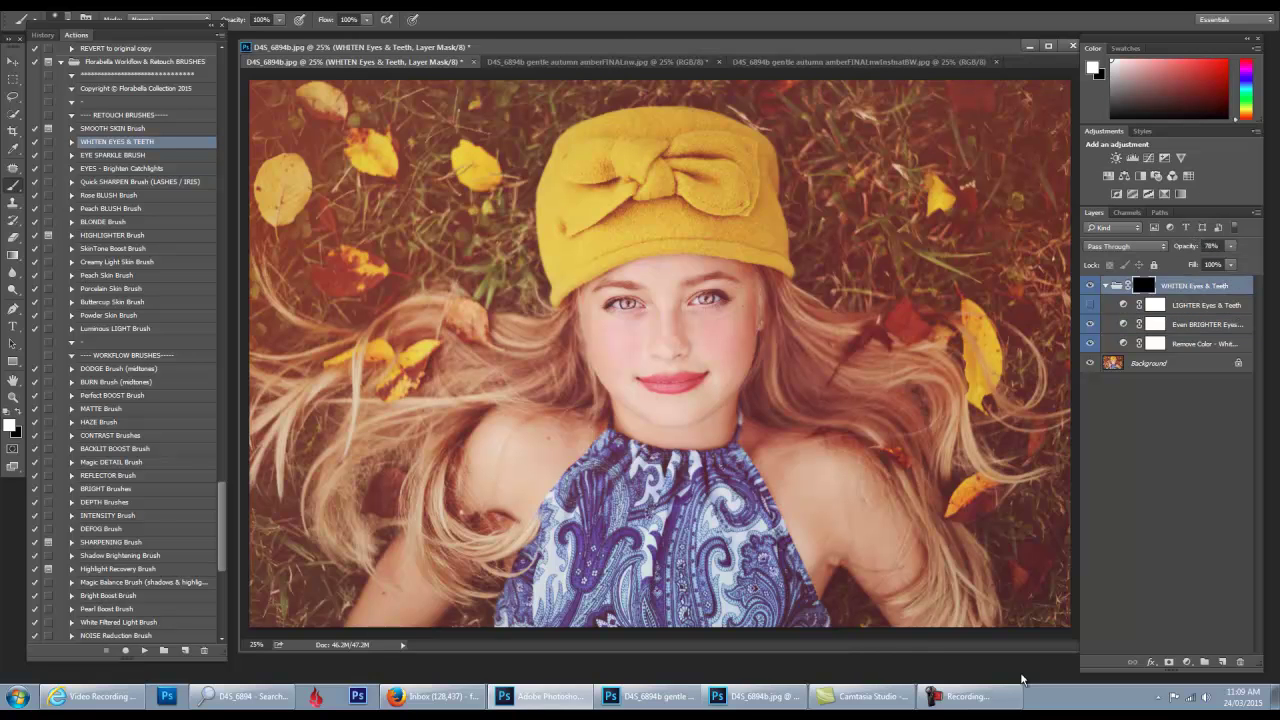
# - Duplicate the Background layer for retouching, keeping the default name
pyautogui.hotkey('ctrl', '+')
pyautogui.click(1175, 365)
pyautogui.rightClick(1175, 365)
pyautogui.click(1210, 389)
pyautogui.click(757, 210)
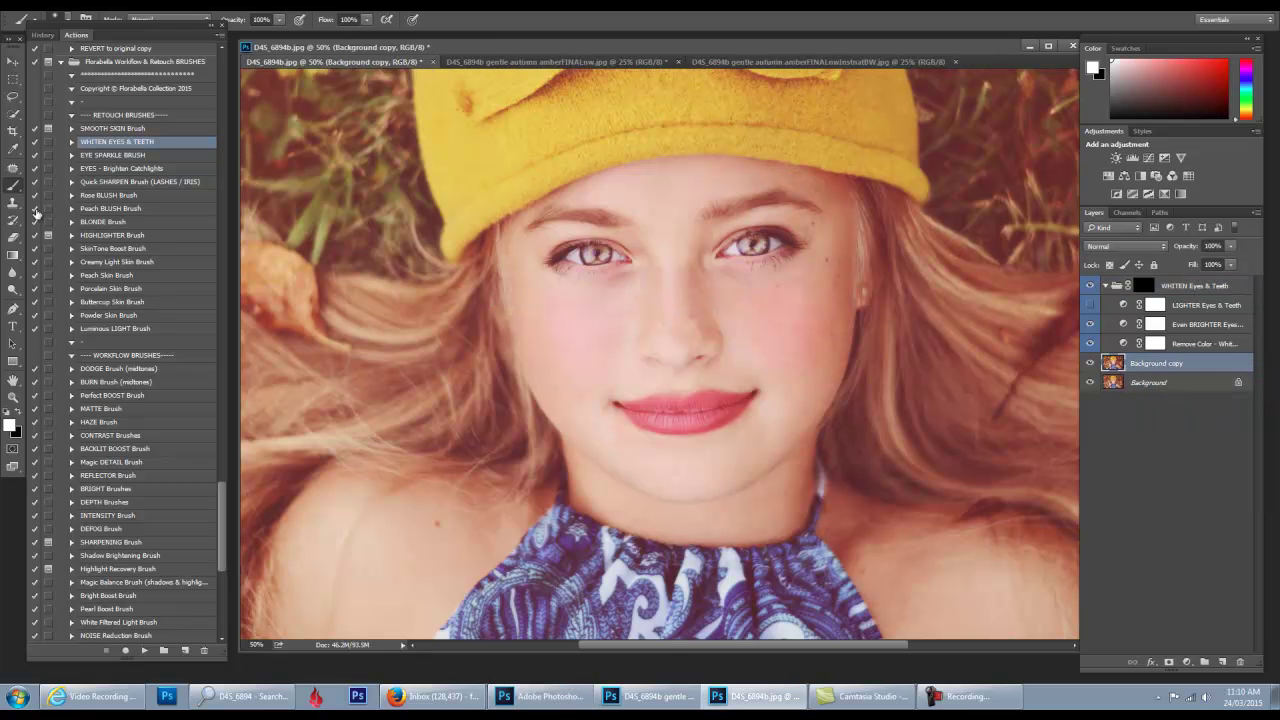
# - Patch the blemish on the upper lip with clean lip texture on the Background copy using the Patch tool
pyautogui.click(13, 168)
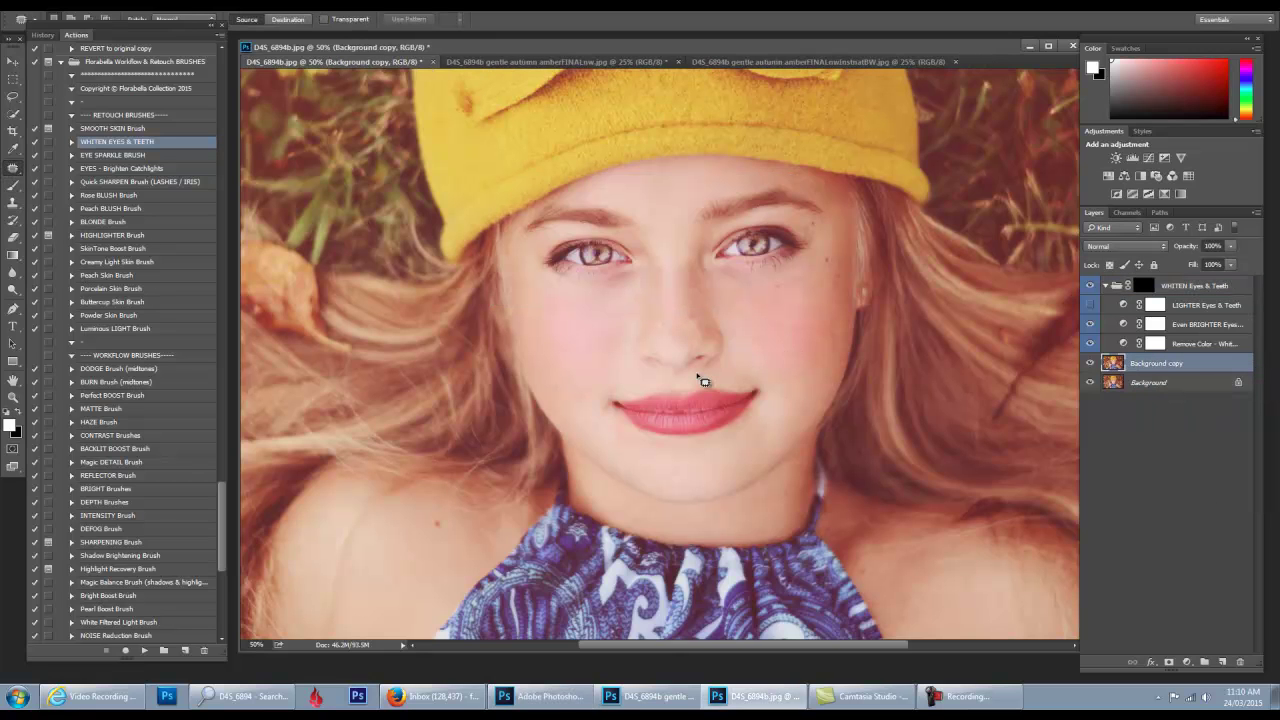
pyautogui.hotkey('ctrl', '+')
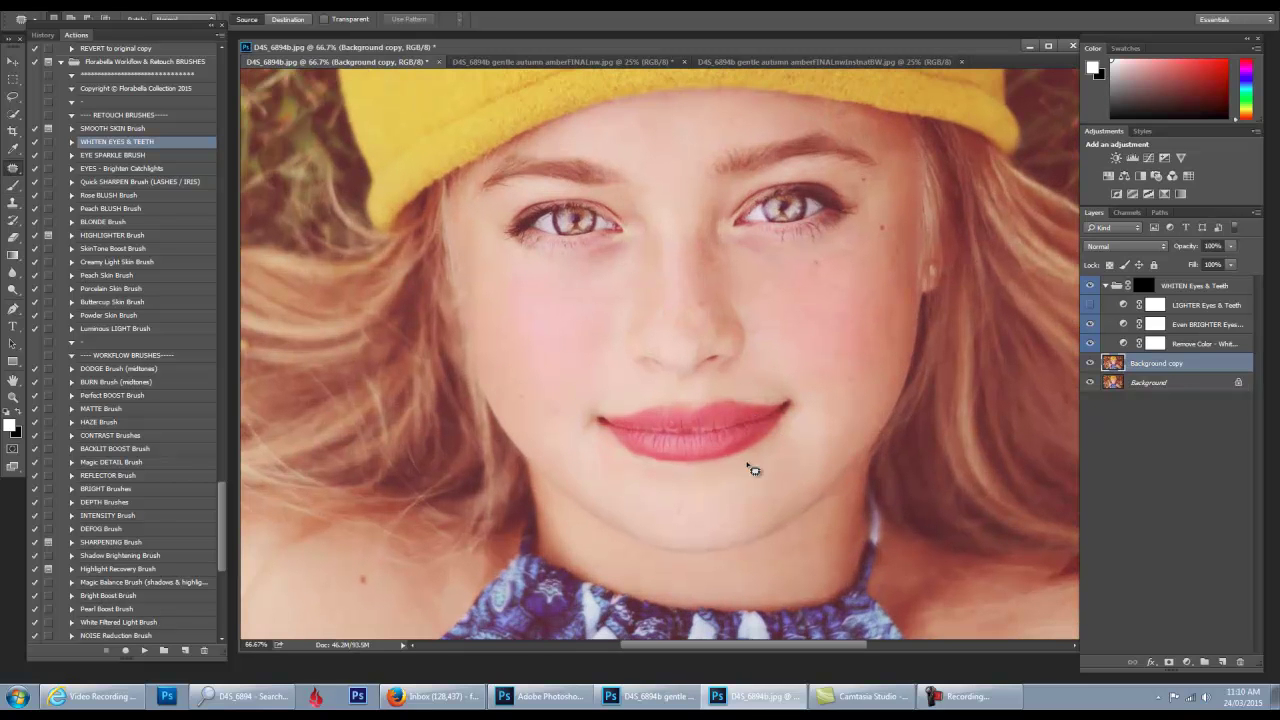
pyautogui.hotkey('ctrl', '+')
pyautogui.moveTo(680, 472); pyautogui.dragTo(676, 458)
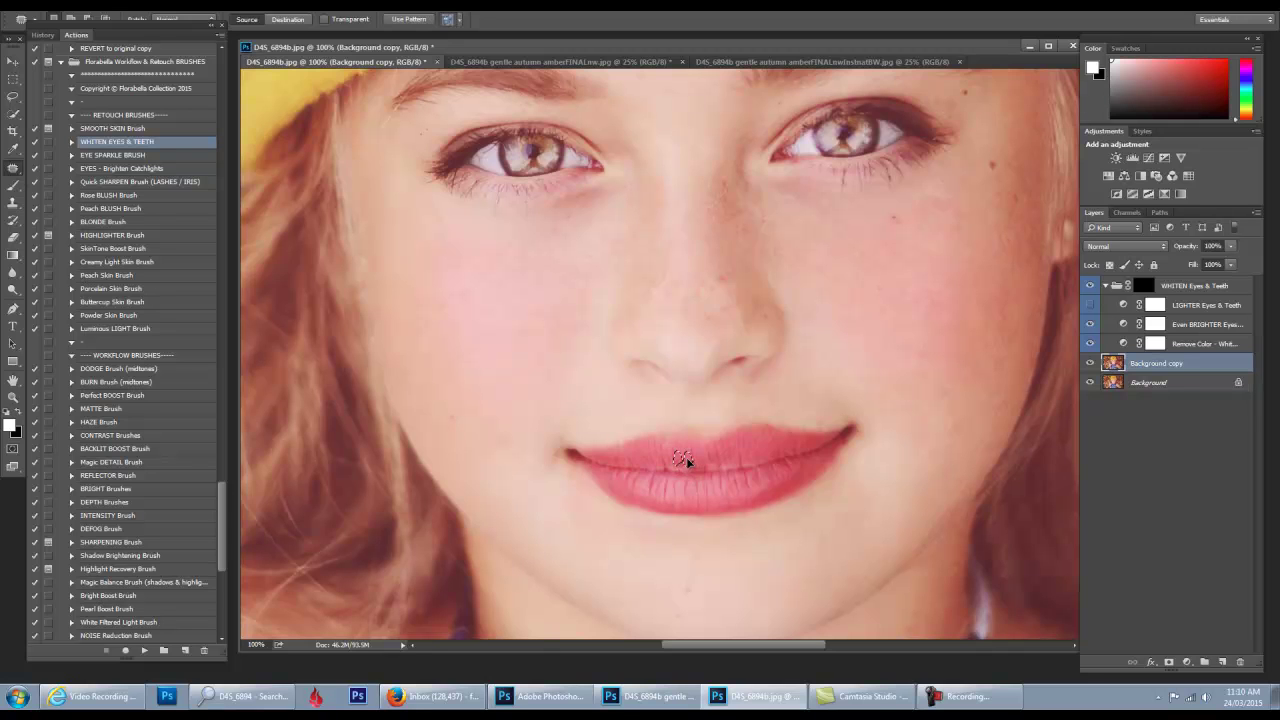
pyautogui.moveTo(687, 461); pyautogui.dragTo(795, 452)
pyautogui.hotkey('ctrl', 'd')
# - Patch the marks on the nose and the skin beside the eye nearest the hat's edge, clearing the selection
pyautogui.moveTo(708, 478); pyautogui.dragTo(705, 295)
pyautogui.click(705, 295)
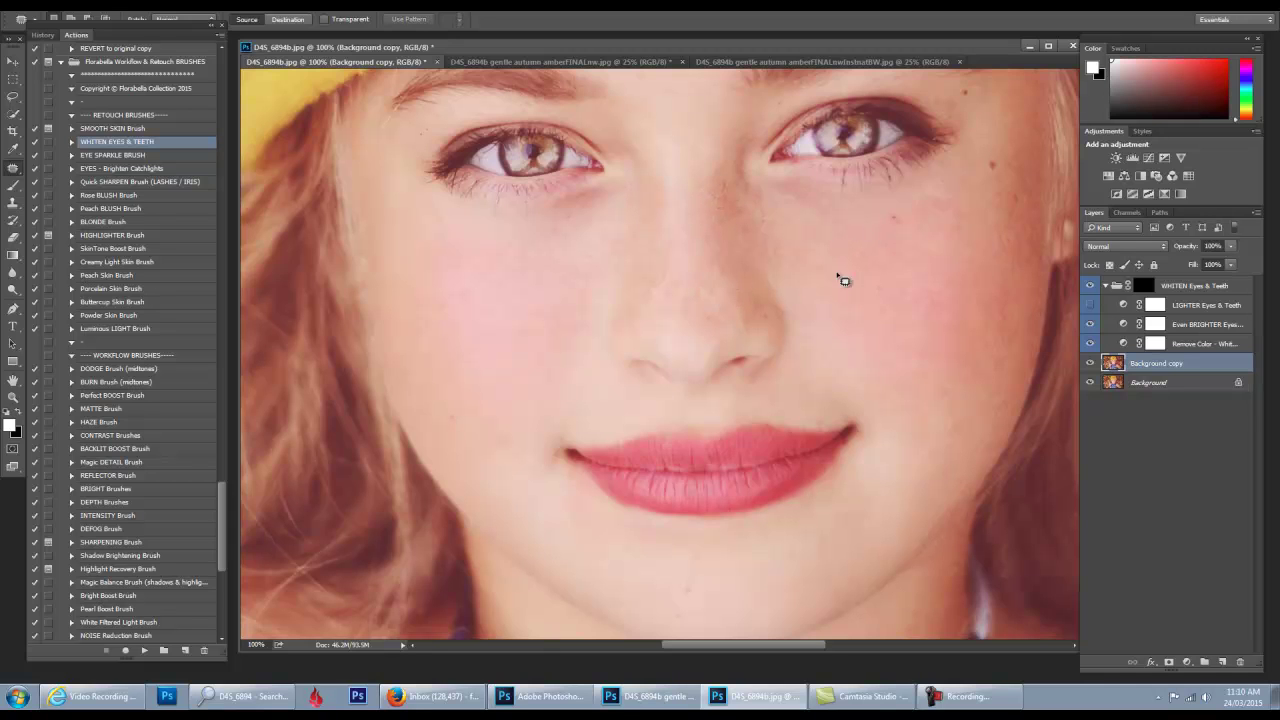
pyautogui.moveTo(401, 121)
pyautogui.mouseDown()
pyautogui.moveTo(372, 171)
pyautogui.moveTo(394, 133)
pyautogui.moveTo(385, 205)
pyautogui.mouseUp()
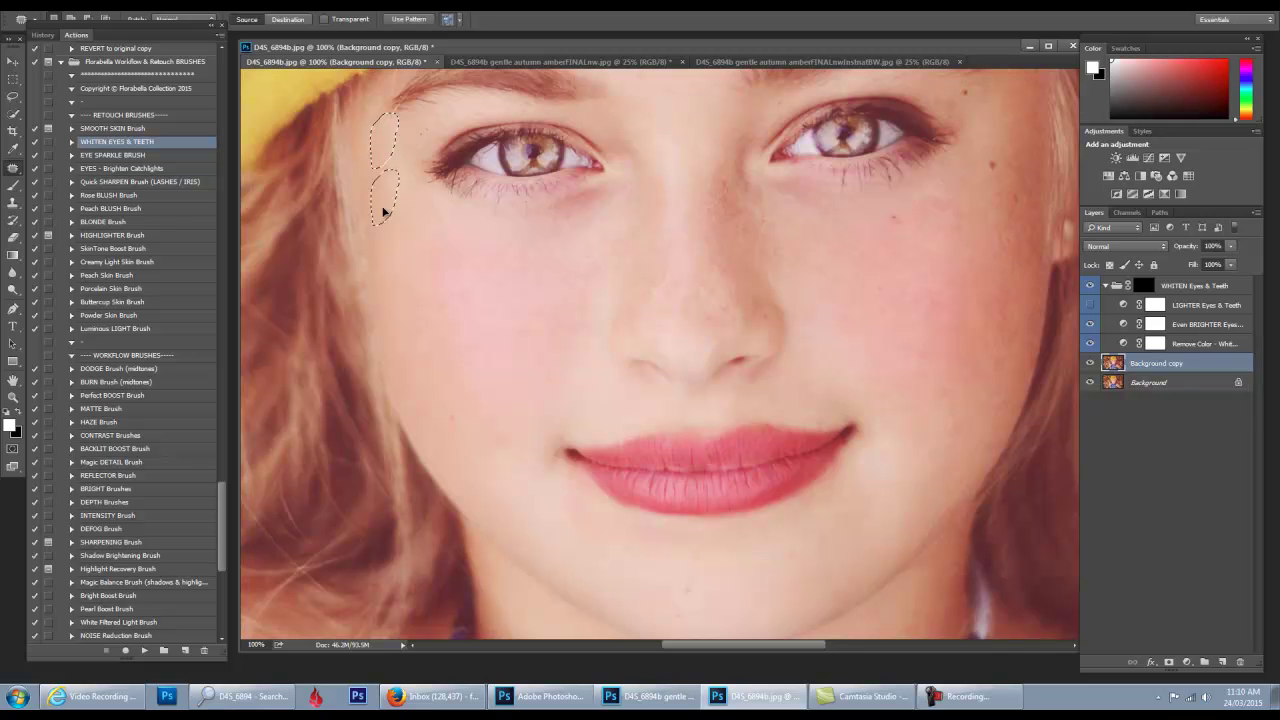
pyautogui.hotkey('ctrl', 'd')
pyautogui.hotkey('ctrl', '0')
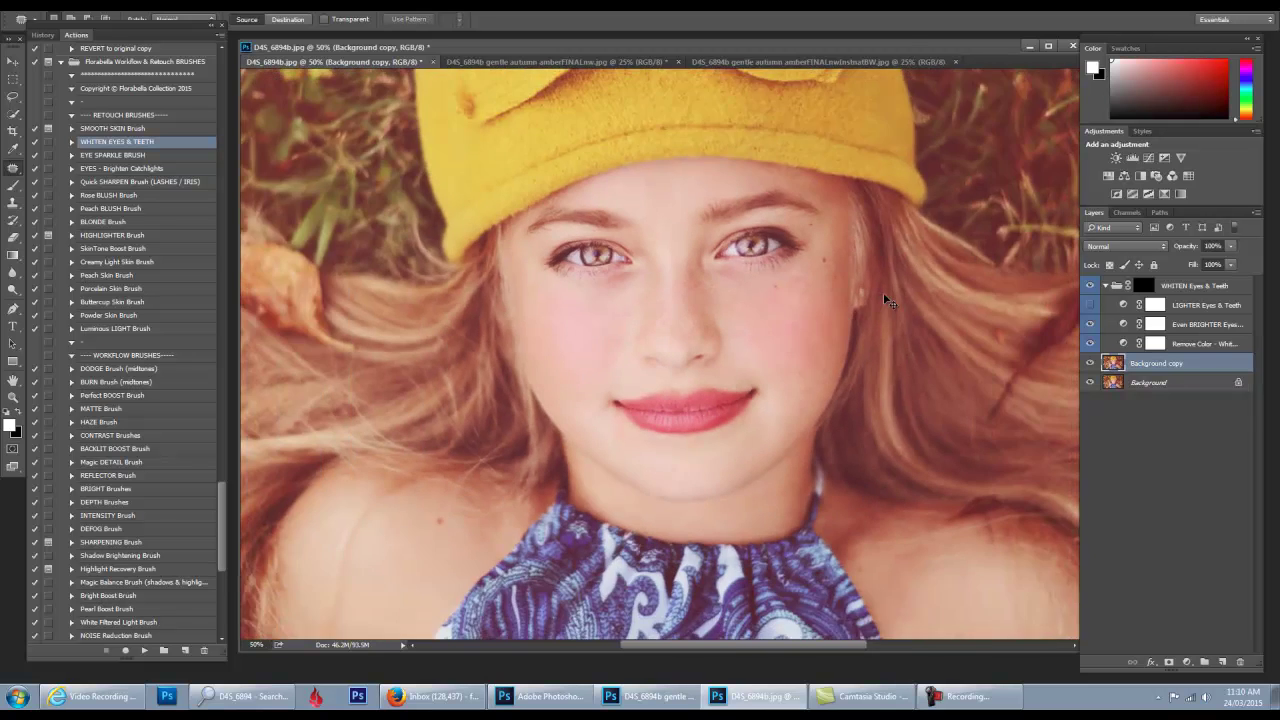
pyautogui.hotkey('ctrl', '-')
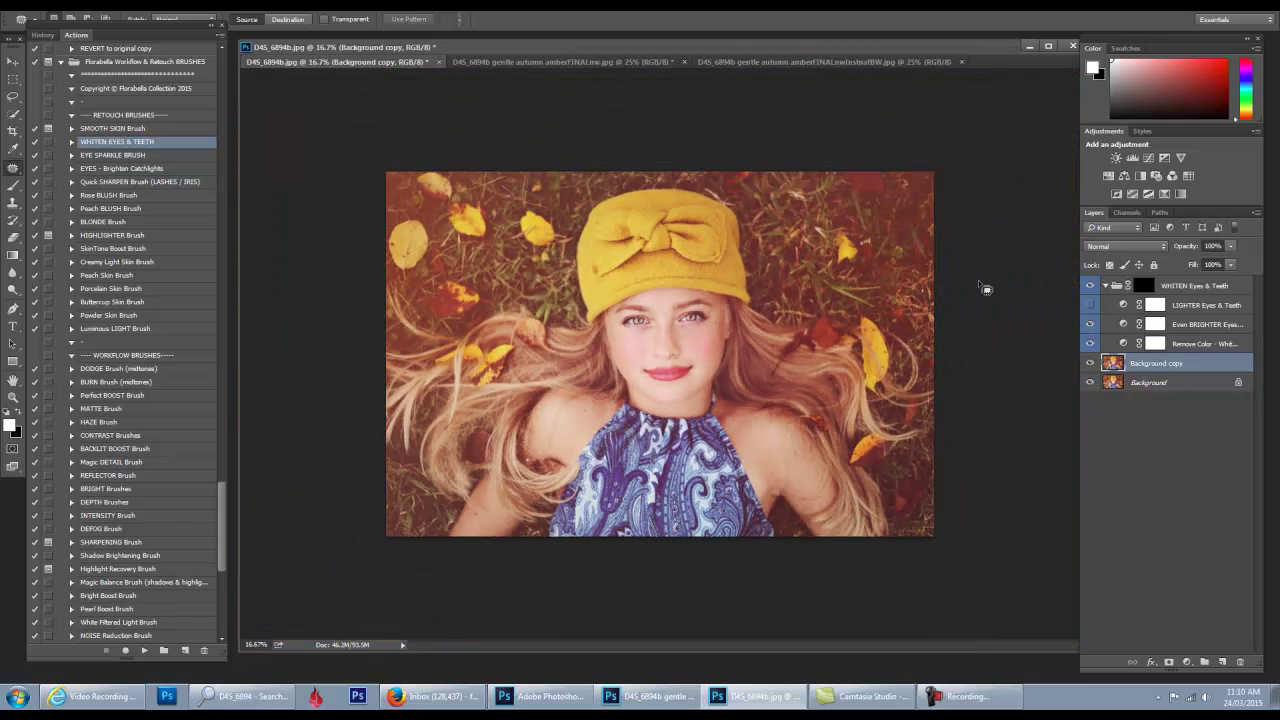
# - Flatten the retouched image into the Background layer, discarding the hidden layers
pyautogui.rightClick(1167, 388)
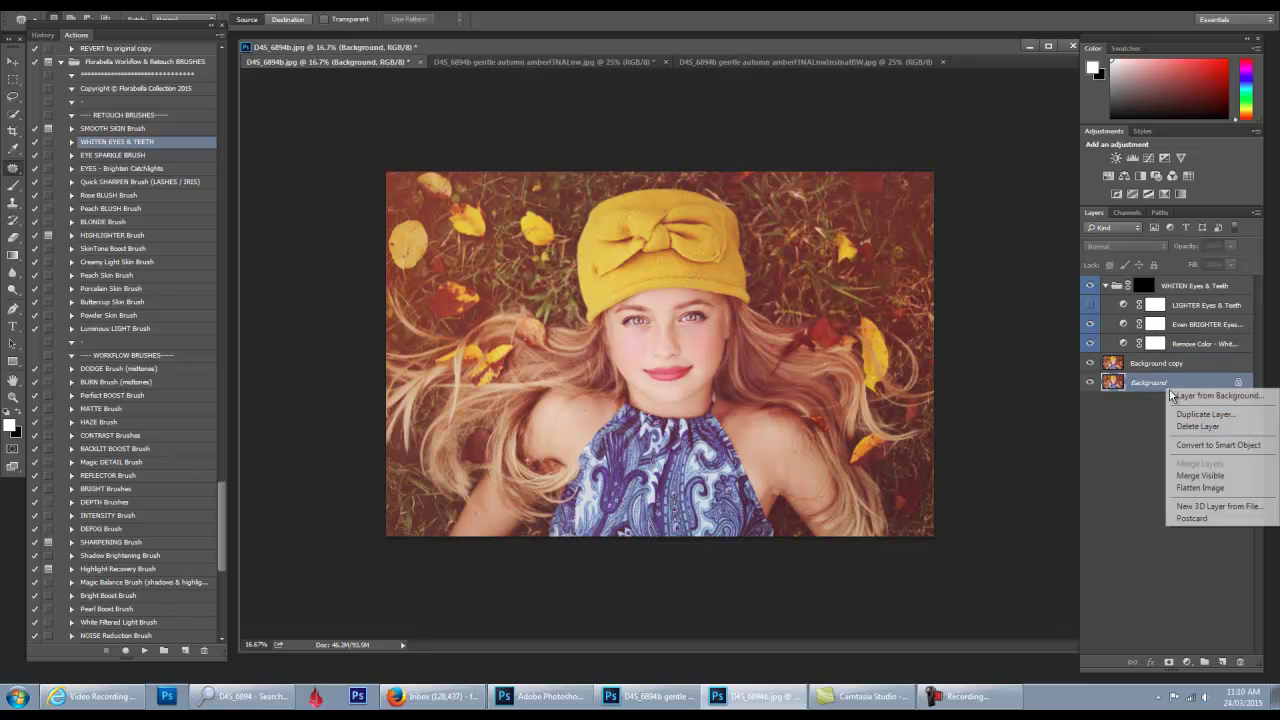
pyautogui.click(1217, 490)
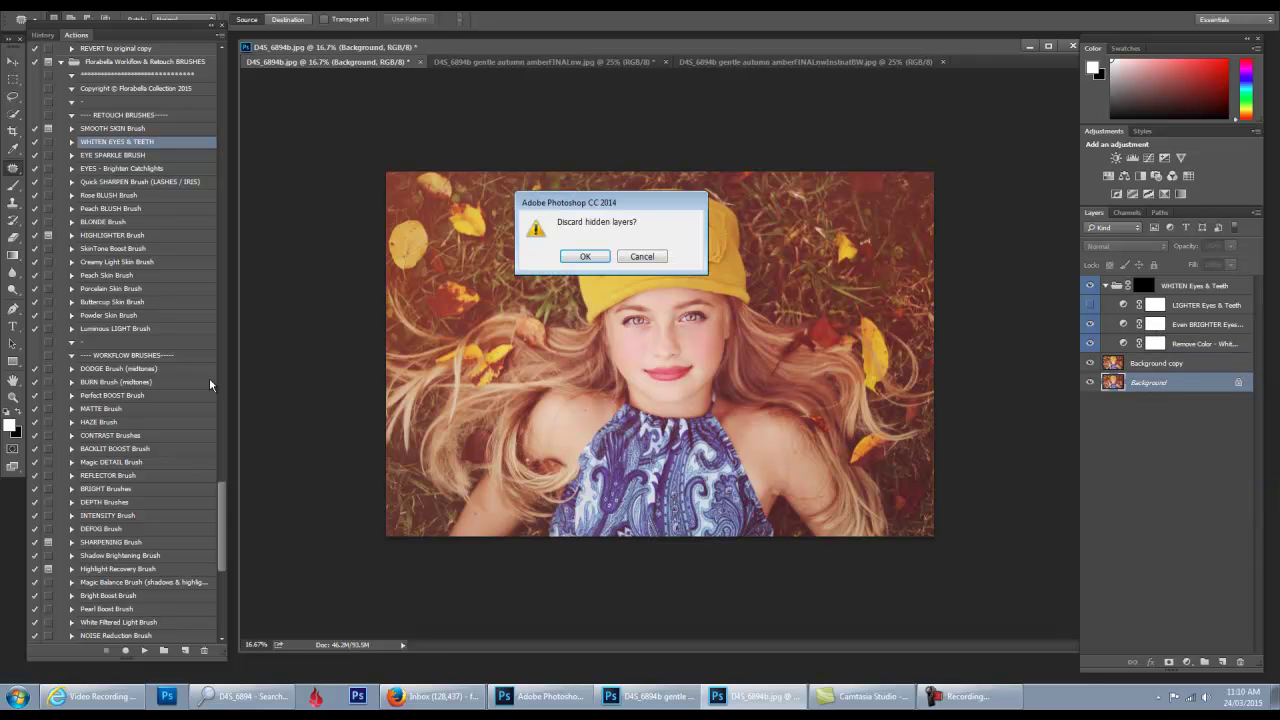
pyautogui.click(576, 258)
# - Run the Noise Reduction & Subtle Smoothing action on the flattened image
pyautogui.moveTo(221, 514); pyautogui.dragTo(204, 443)
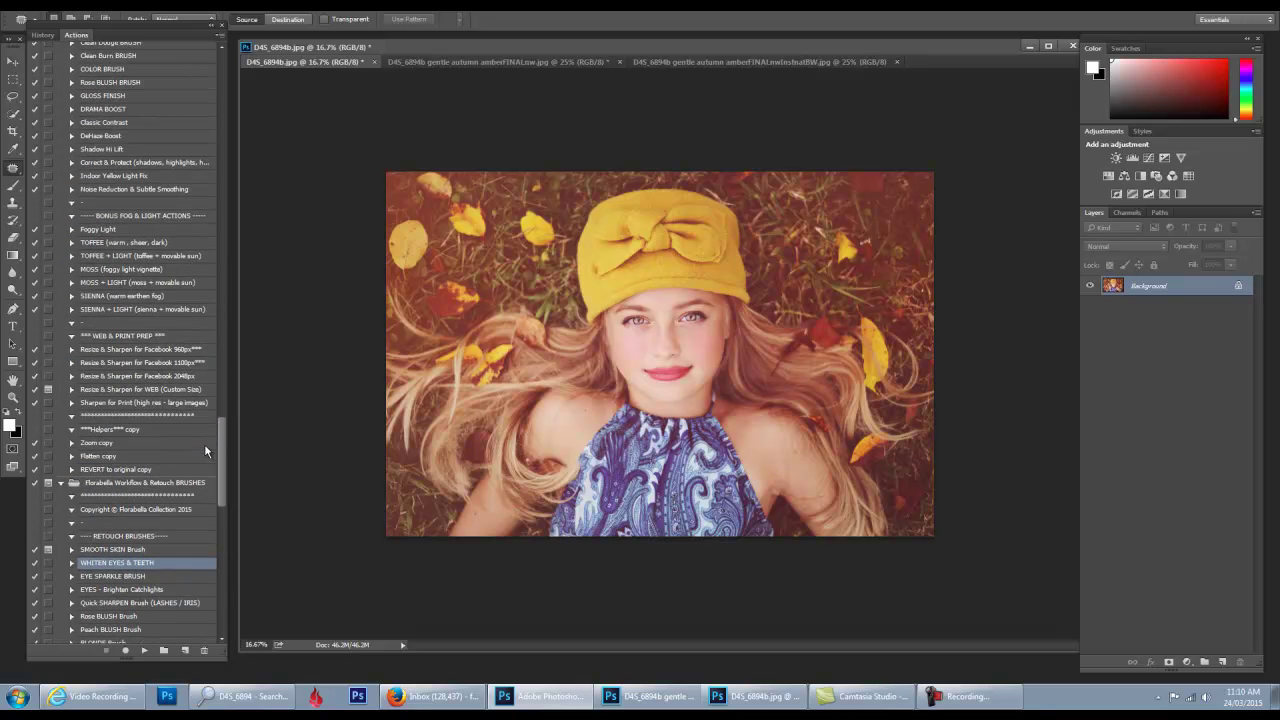
pyautogui.click(177, 196)
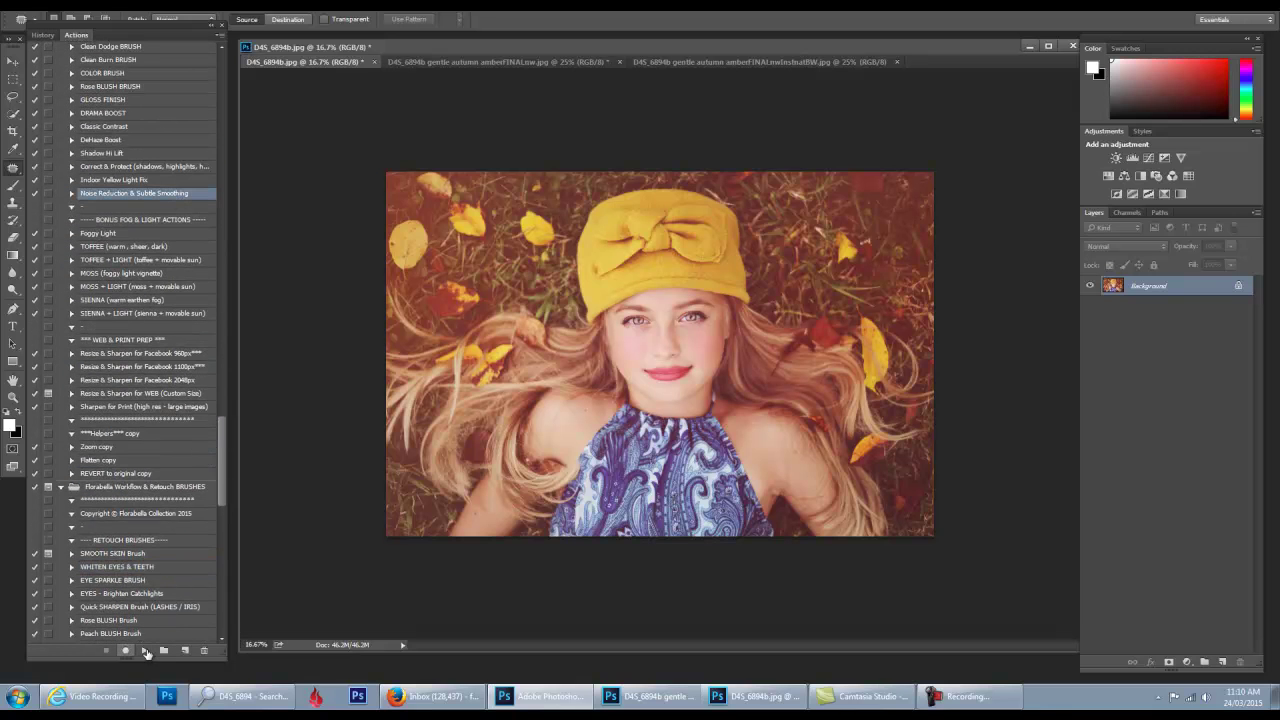
pyautogui.click(145, 651)
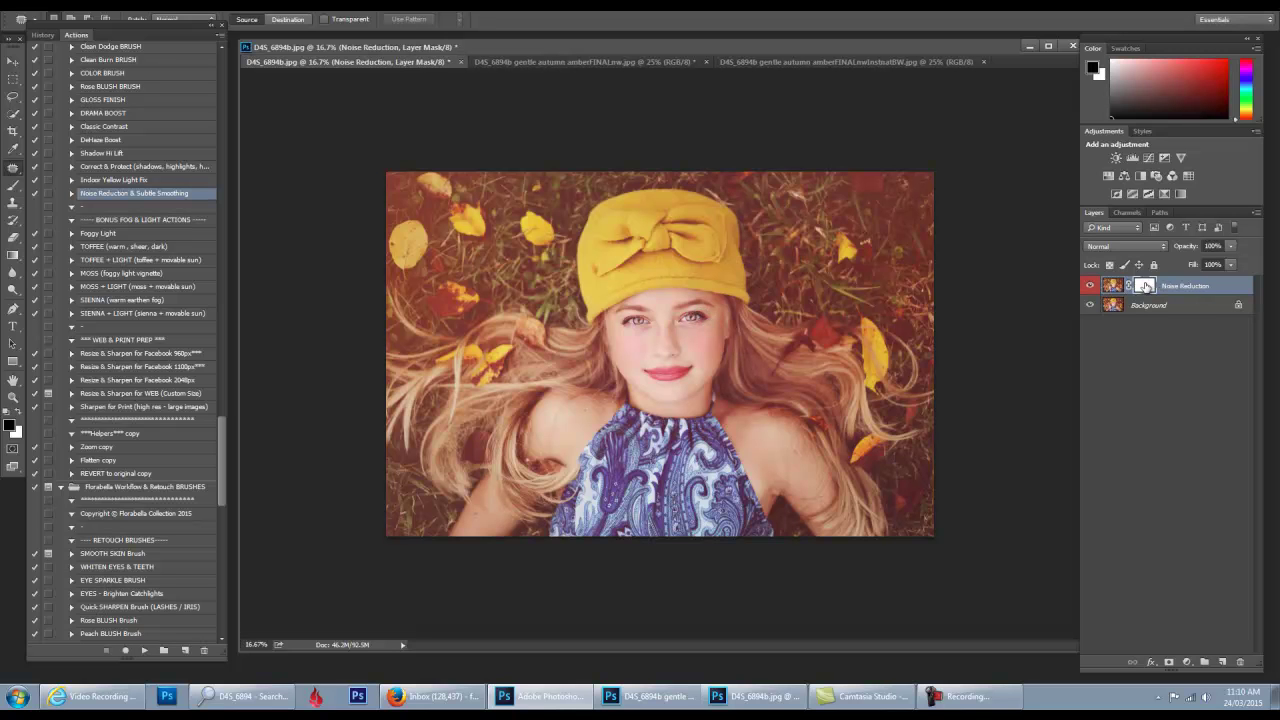
# - Paint black over the eyes on the Noise Reduction layer mask with a resized brush to keep their detail sharp
pyautogui.hotkey('ctrl', '+')
pyautogui.click(13, 186)
pyautogui.press(']')
pyautogui.press(']')
pyautogui.press(']')
pyautogui.press(']')
pyautogui.press(']')
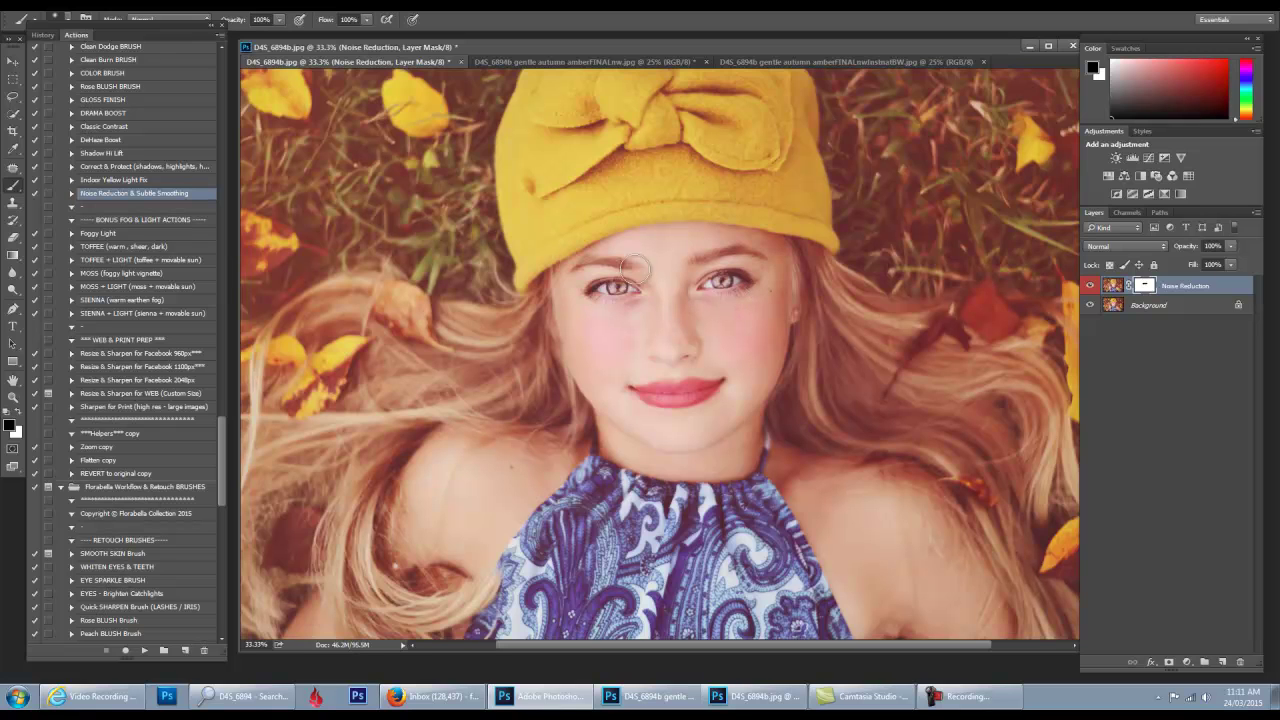
pyautogui.hotkey('ctrl', '-')
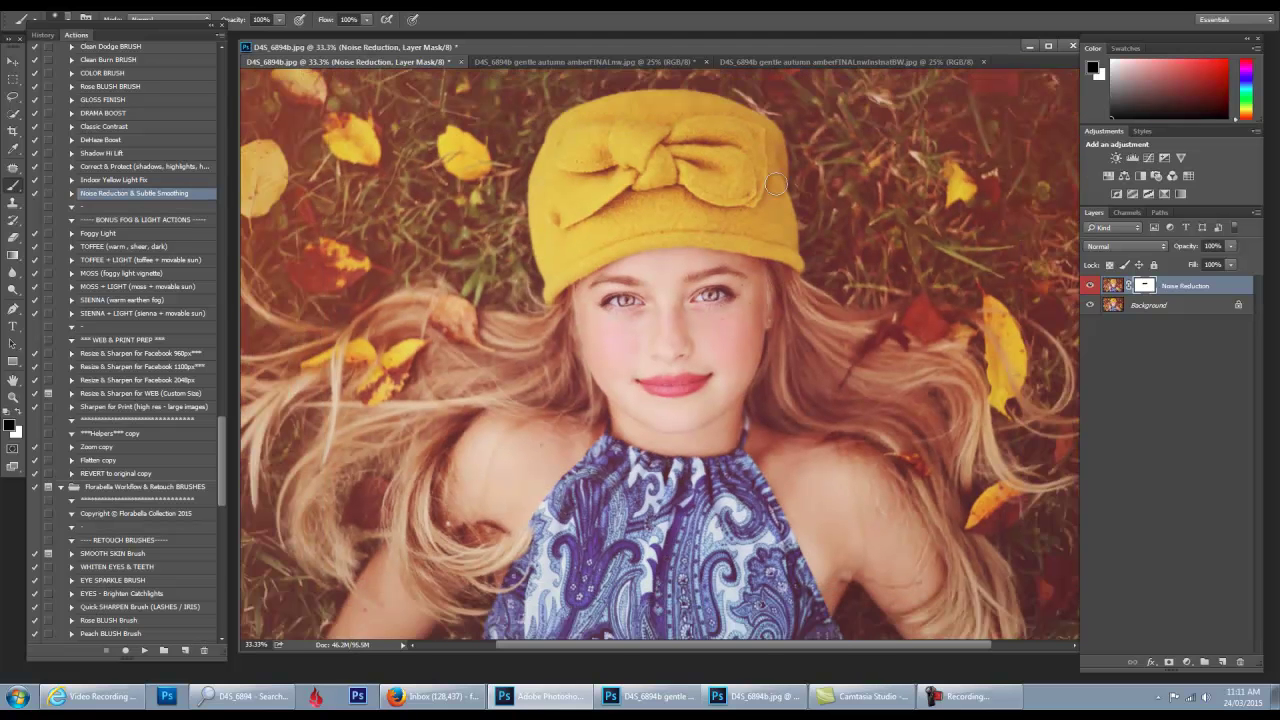
# - Paint black over the hair on both sides of the face on the Noise Reduction layer mask to keep its detail
pyautogui.press('\\')
pyautogui.press('\\')
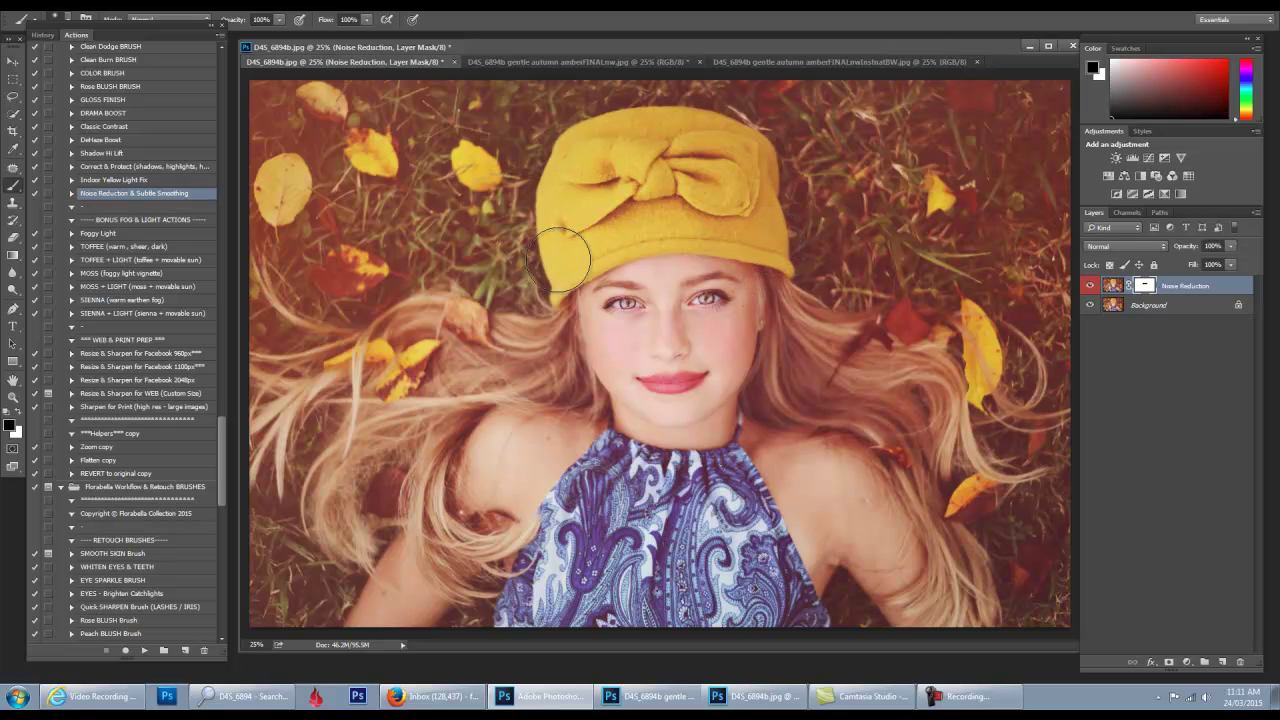
pyautogui.moveTo(522, 323)
pyautogui.mouseDown()
pyautogui.moveTo(520, 361)
pyautogui.moveTo(353, 333)
pyautogui.moveTo(304, 363)
pyautogui.moveTo(397, 466)
pyautogui.mouseUp()
pyautogui.moveTo(810, 360)
pyautogui.mouseDown()
pyautogui.moveTo(947, 440)
pyautogui.moveTo(969, 601)
pyautogui.moveTo(976, 469)
pyautogui.moveTo(949, 363)
pyautogui.moveTo(915, 384)
pyautogui.moveTo(955, 425)
pyautogui.mouseUp()
pyautogui.moveTo(399, 402)
pyautogui.mouseDown()
pyautogui.moveTo(480, 569)
pyautogui.moveTo(412, 436)
pyautogui.moveTo(279, 427)
pyautogui.mouseUp()
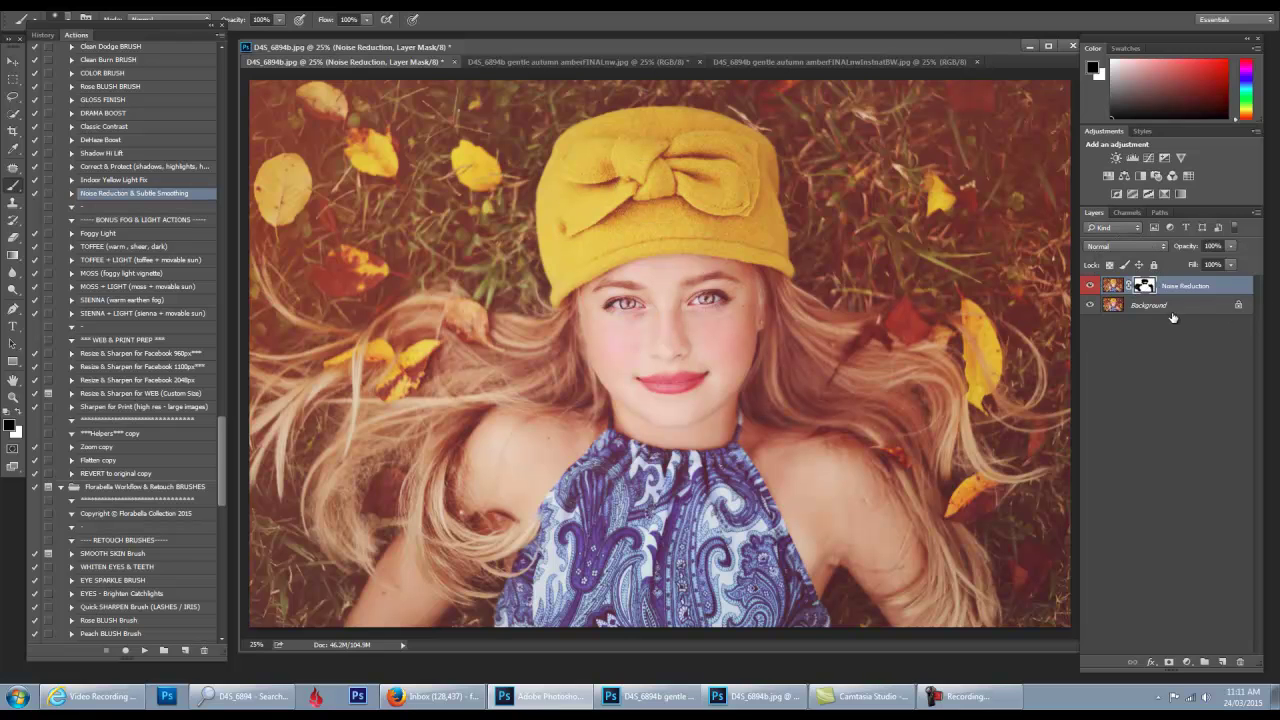
# - Flatten the noise-reduced image into the Background layer
pyautogui.rightClick(1172, 291)
pyautogui.rightClick(1210, 299)
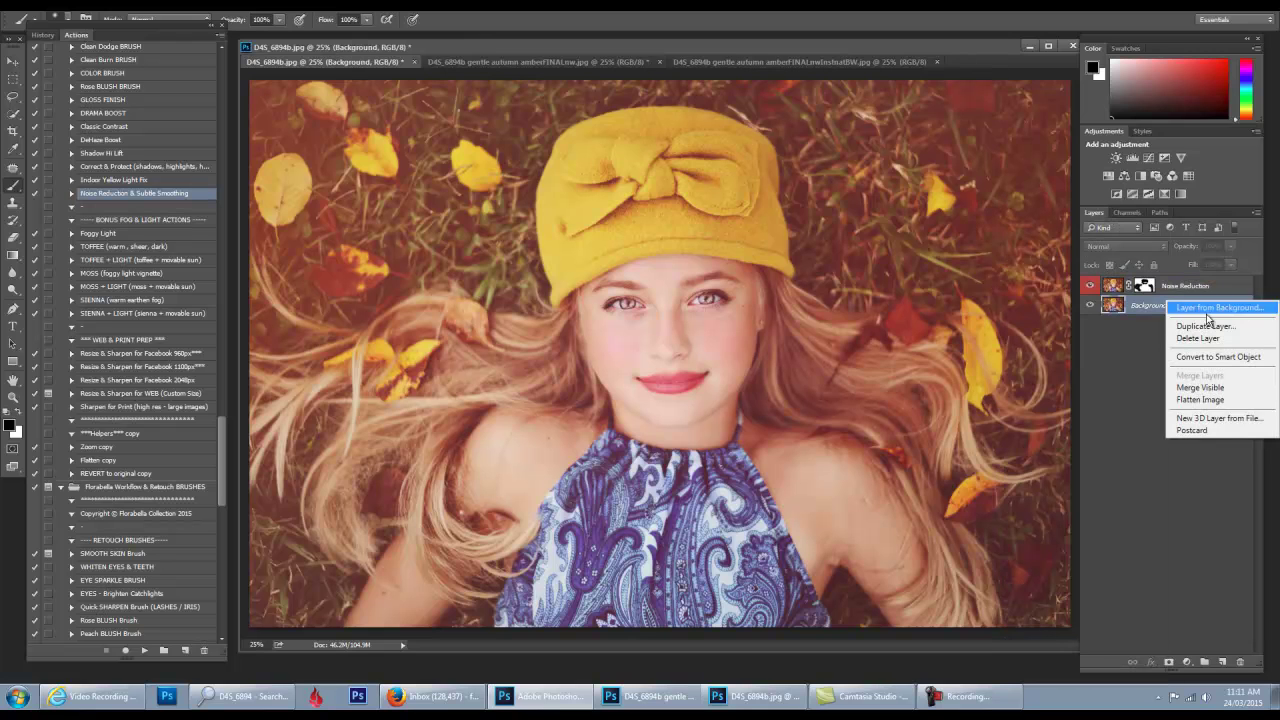
pyautogui.click(1205, 400)
# - Patch the small speck where the hair curls beside the arm and clear the selection
pyautogui.press('j')
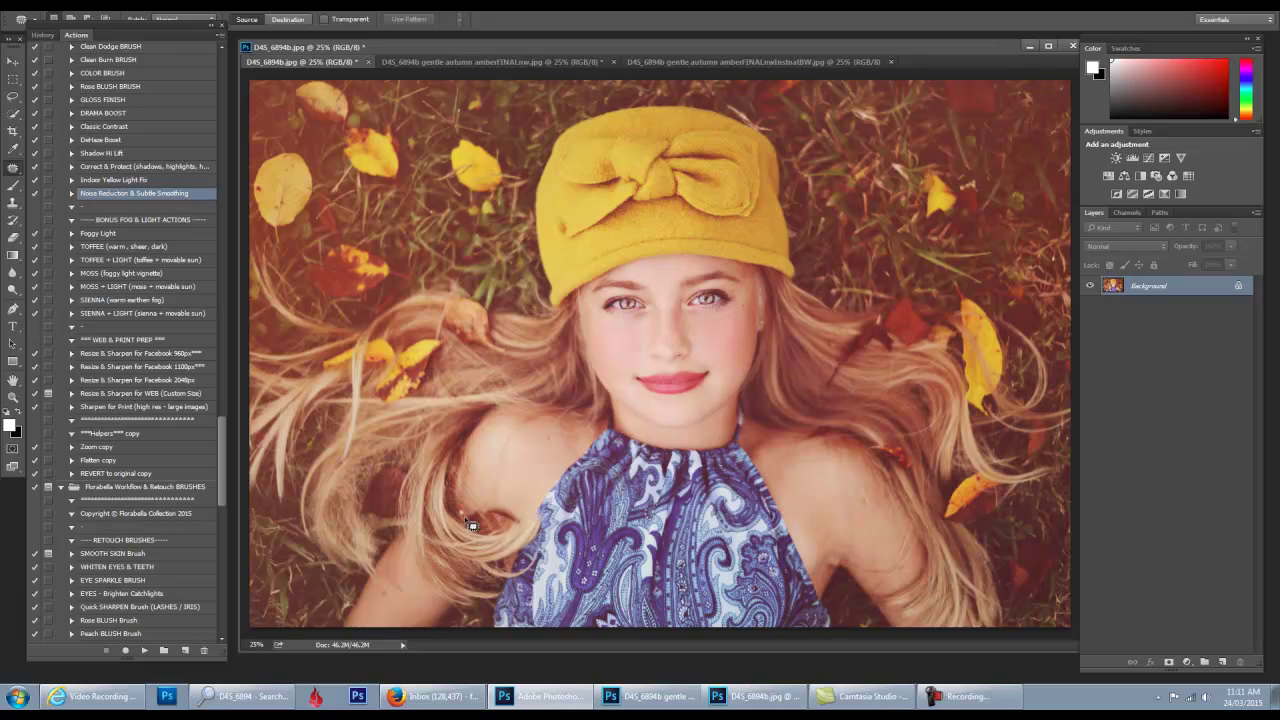
pyautogui.moveTo(470, 515); pyautogui.dragTo(462, 512)
pyautogui.hotkey('ctrl', 'd')
# - Run the Instant Custom B/W (for color edits) action on the flattened color edit
pyautogui.scroll(6, 223, 411)
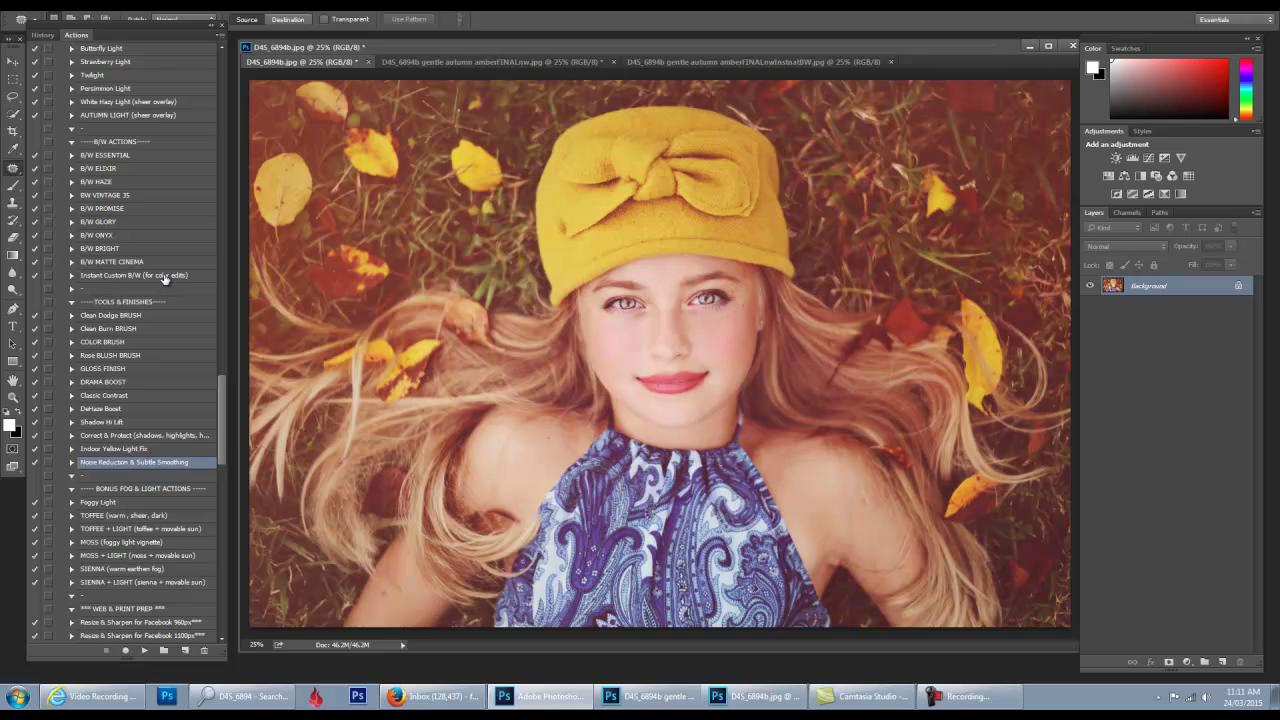
pyautogui.click(163, 275)
pyautogui.click(144, 650)
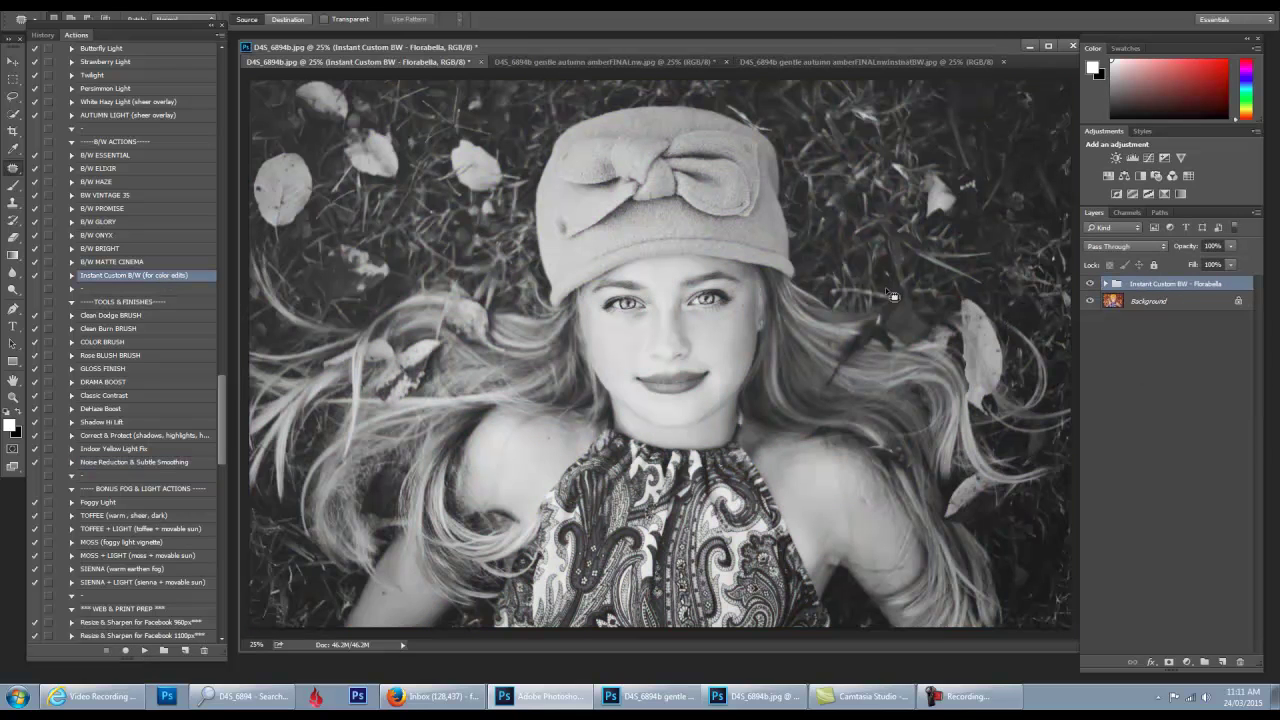
# - Expand the Instant Custom BW group and set its Contrast Boost layer's opacity to 13%
pyautogui.click(1107, 284)
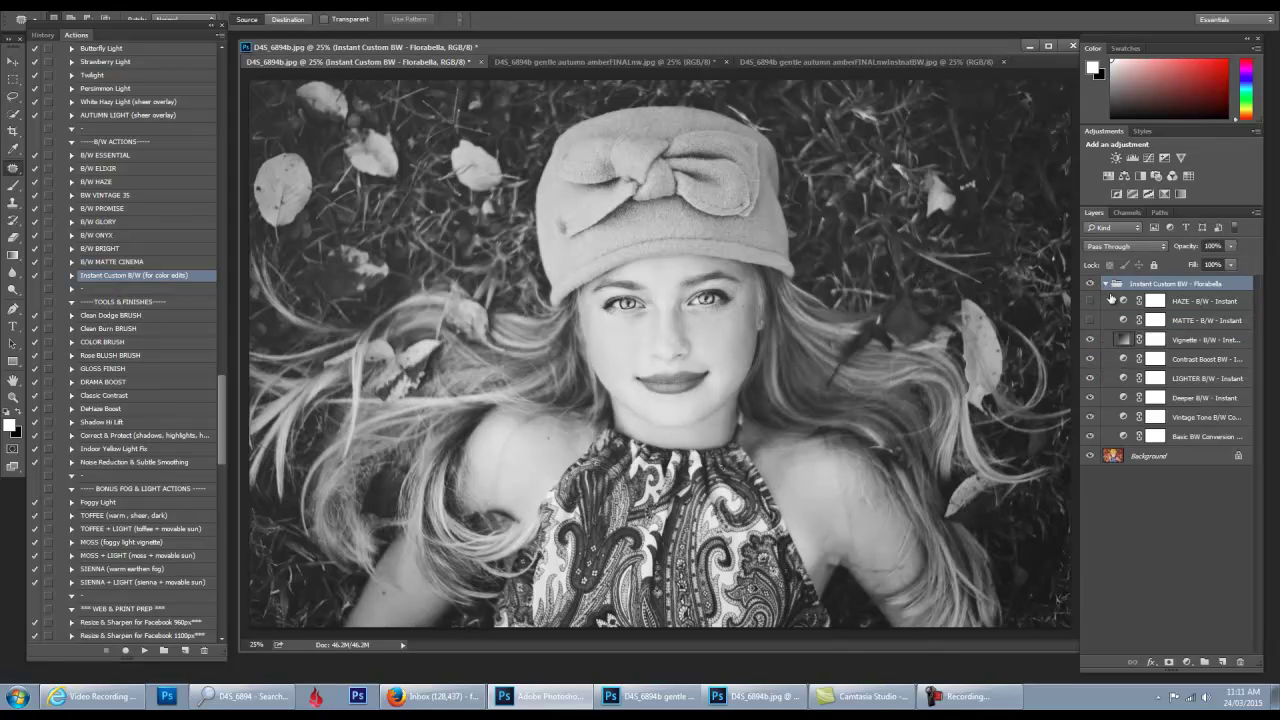
pyautogui.click(1205, 360)
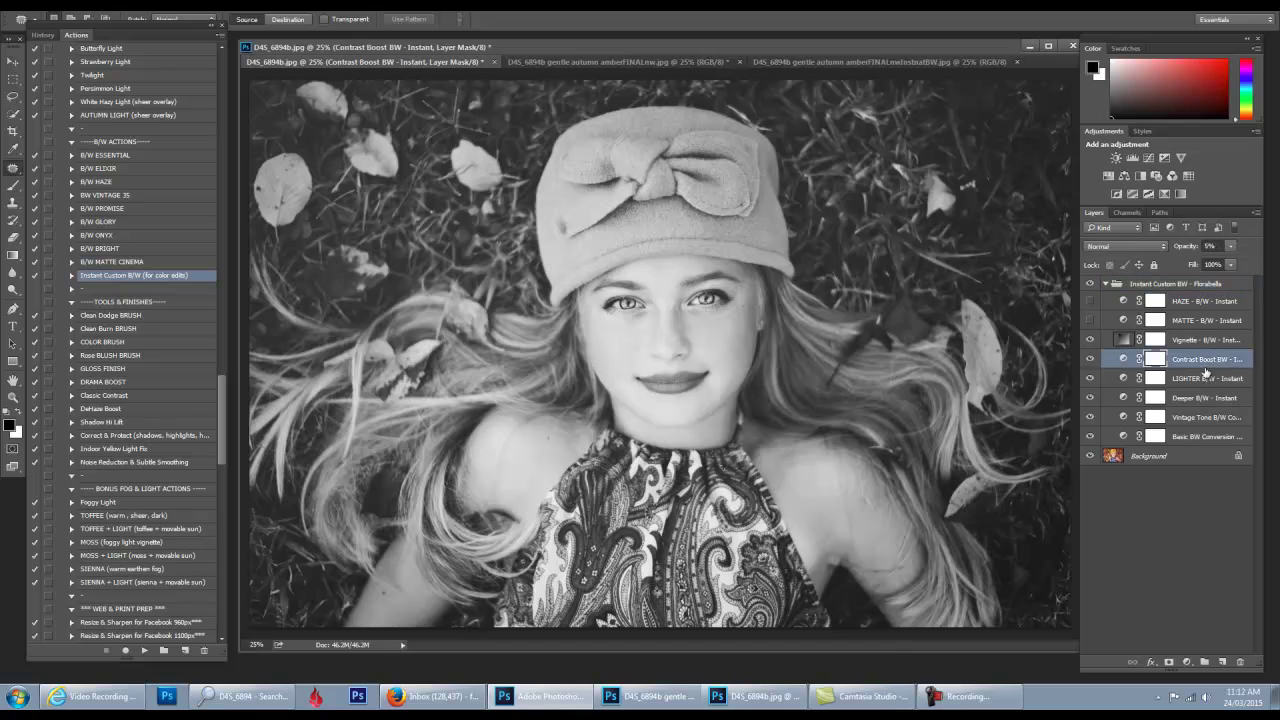
pyautogui.click(1188, 247)
# - Preview the black-and-white image without the Vignette layer and with the MATTE and HAZE layers, restoring their original visibility
pyautogui.click(1090, 341)
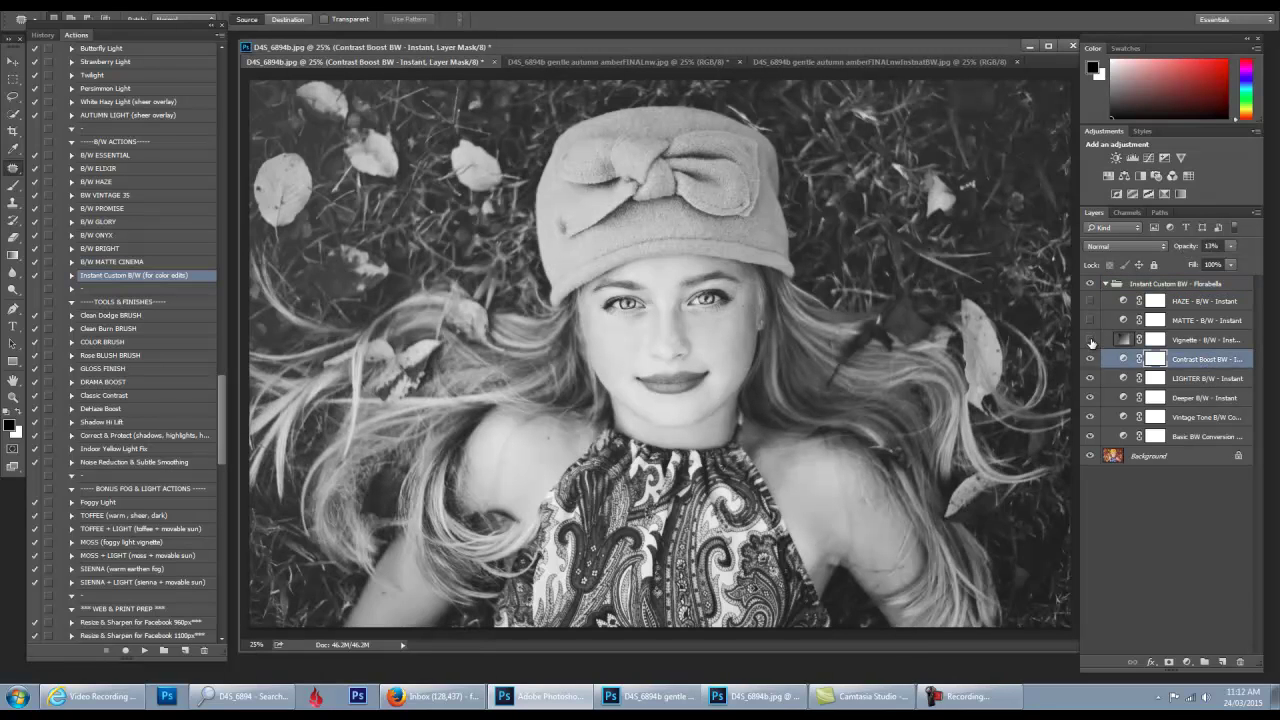
pyautogui.click(1090, 341)
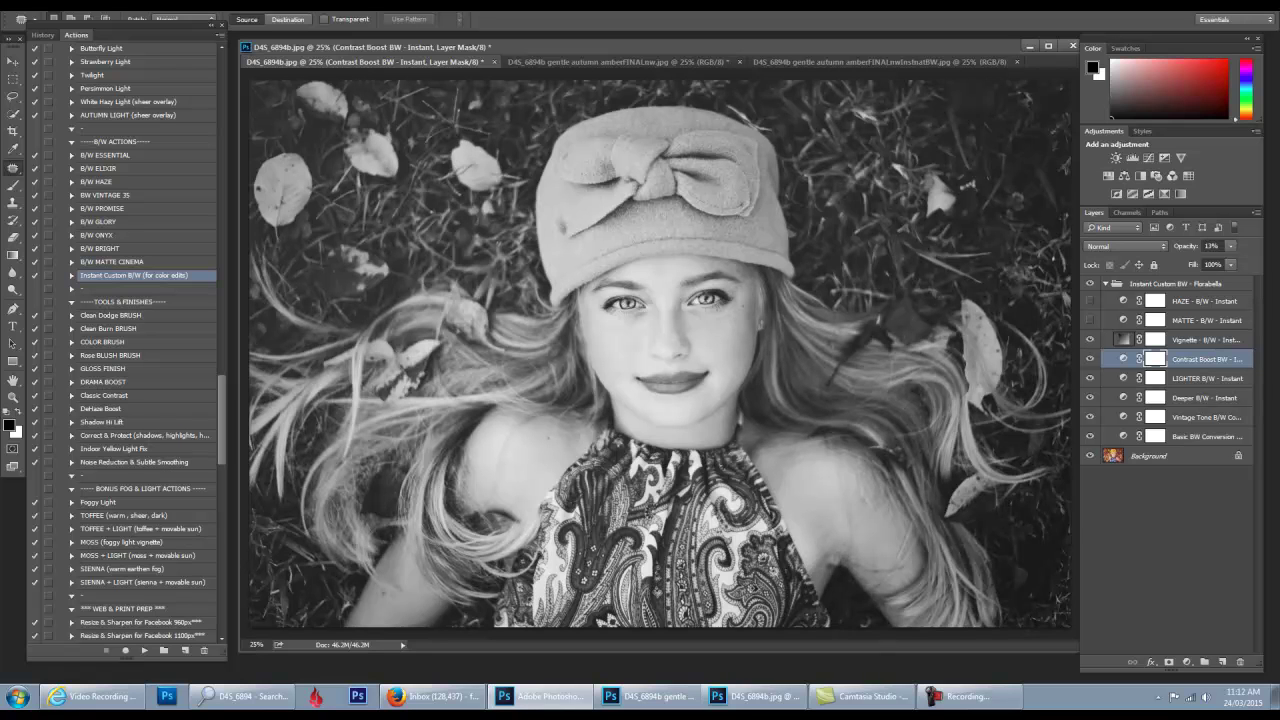
pyautogui.click(1091, 320)
pyautogui.click(1090, 302)
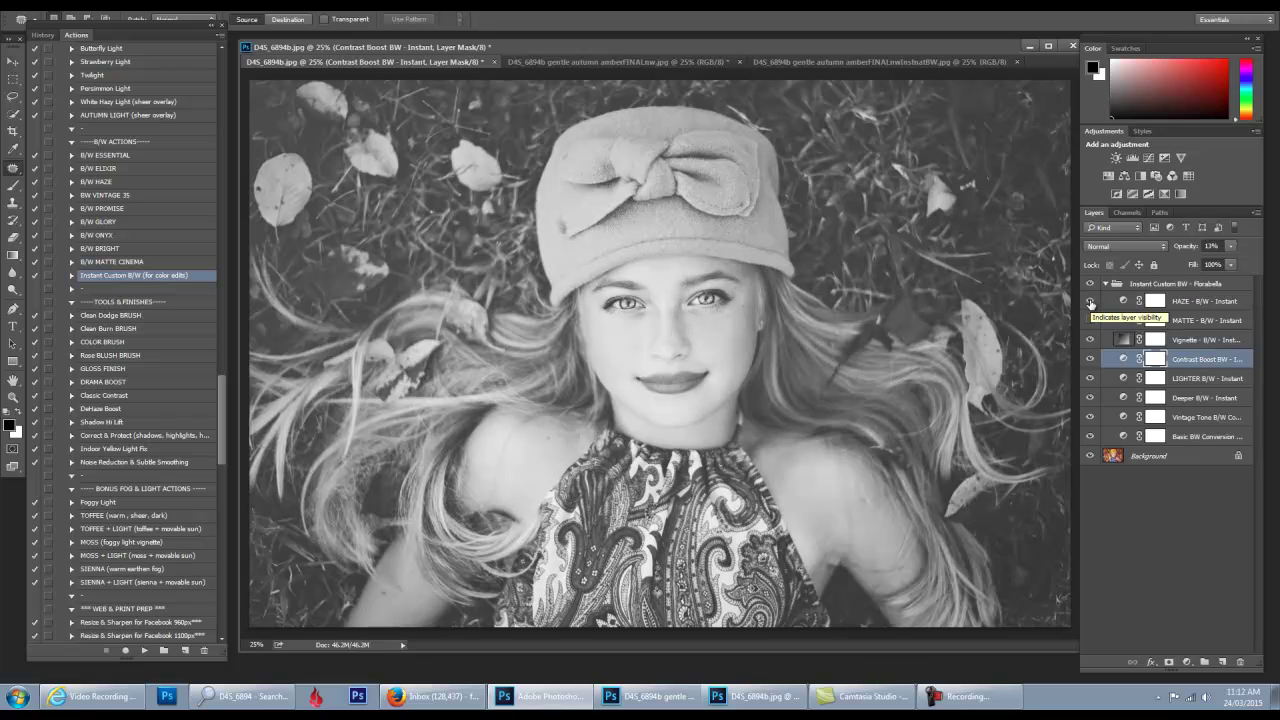
pyautogui.click(1090, 320)
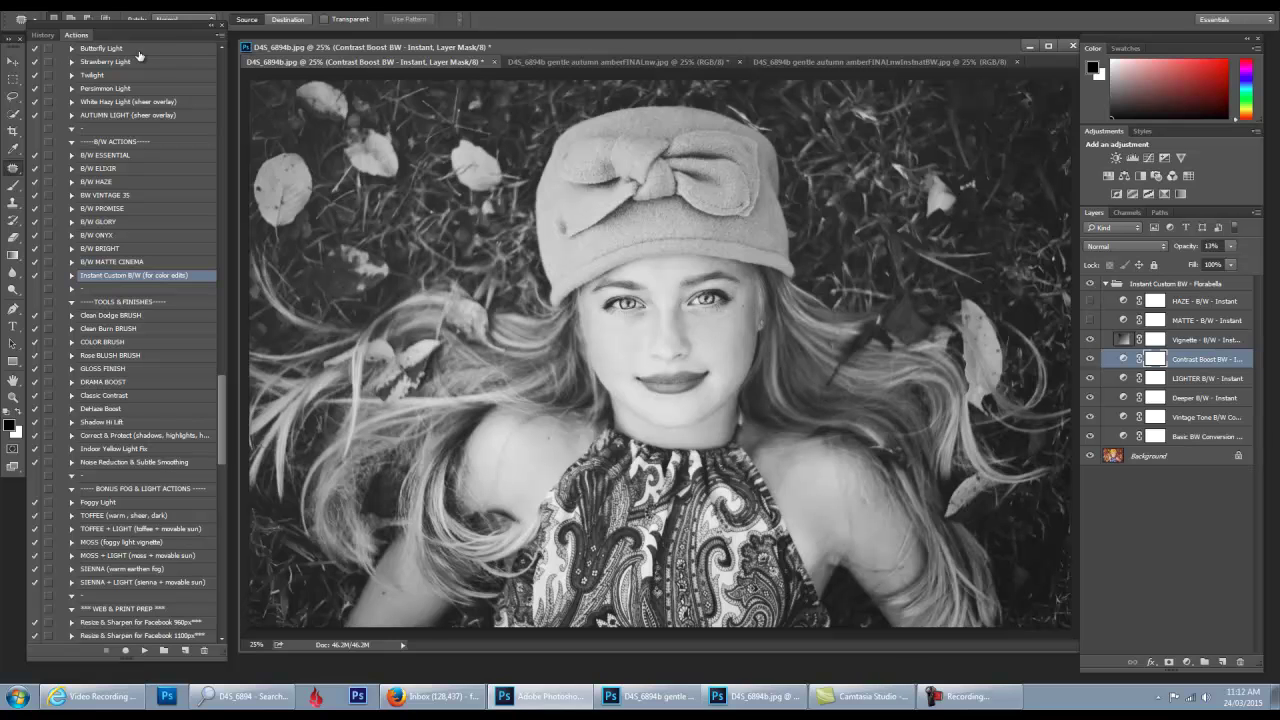
# - Compare the black-and-white and color versions by toggling the Instant Custom BW group, leaving it hidden
pyautogui.click(1091, 284)
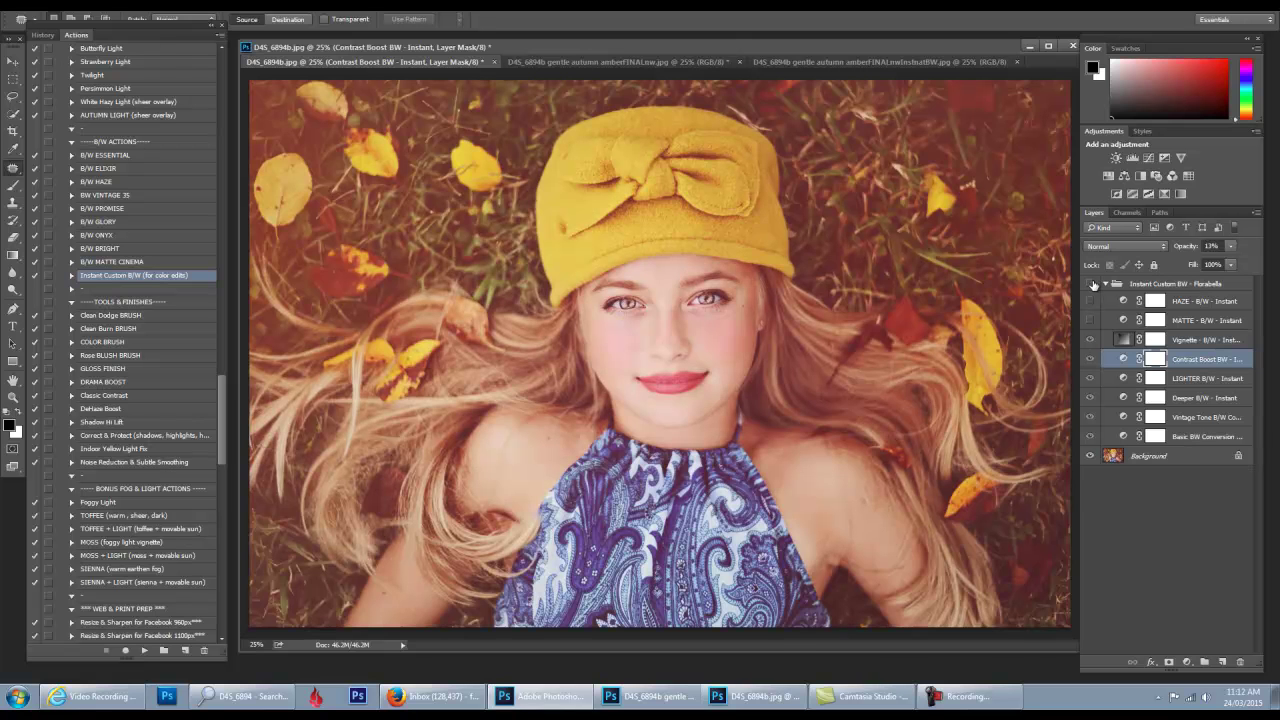
pyautogui.click(1091, 284)
pyautogui.click(1091, 284)
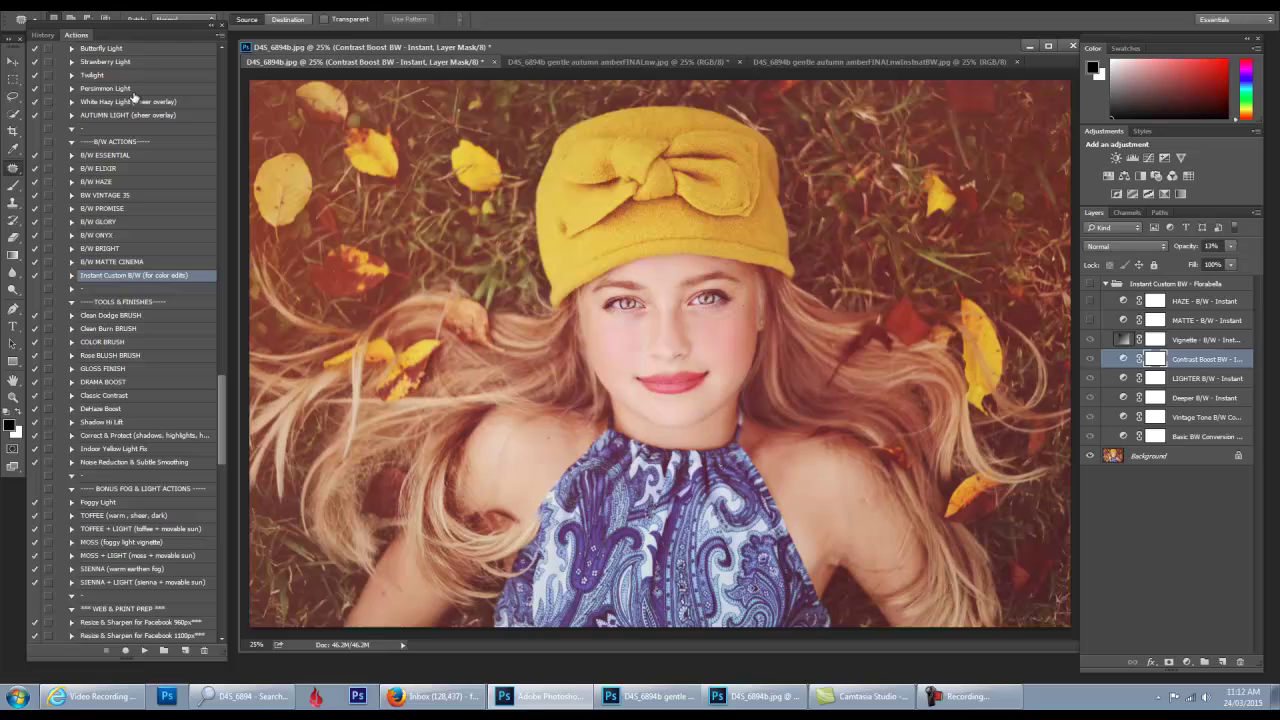
# - Compare the original photo snapshot with the latest history state of the color edit, and show the Instant Custom BW group again
pyautogui.click(45, 34)
pyautogui.moveTo(222, 290); pyautogui.dragTo(222, 108)
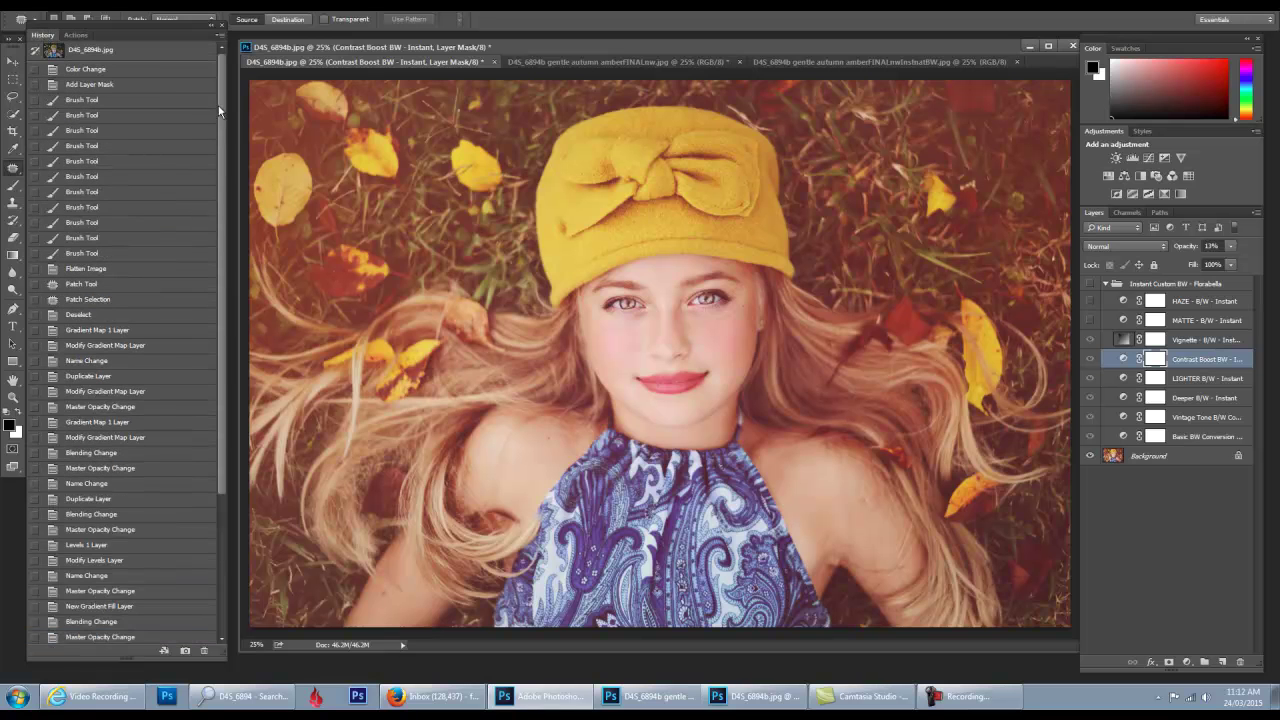
pyautogui.click(148, 52)
pyautogui.moveTo(221, 202); pyautogui.dragTo(215, 493)
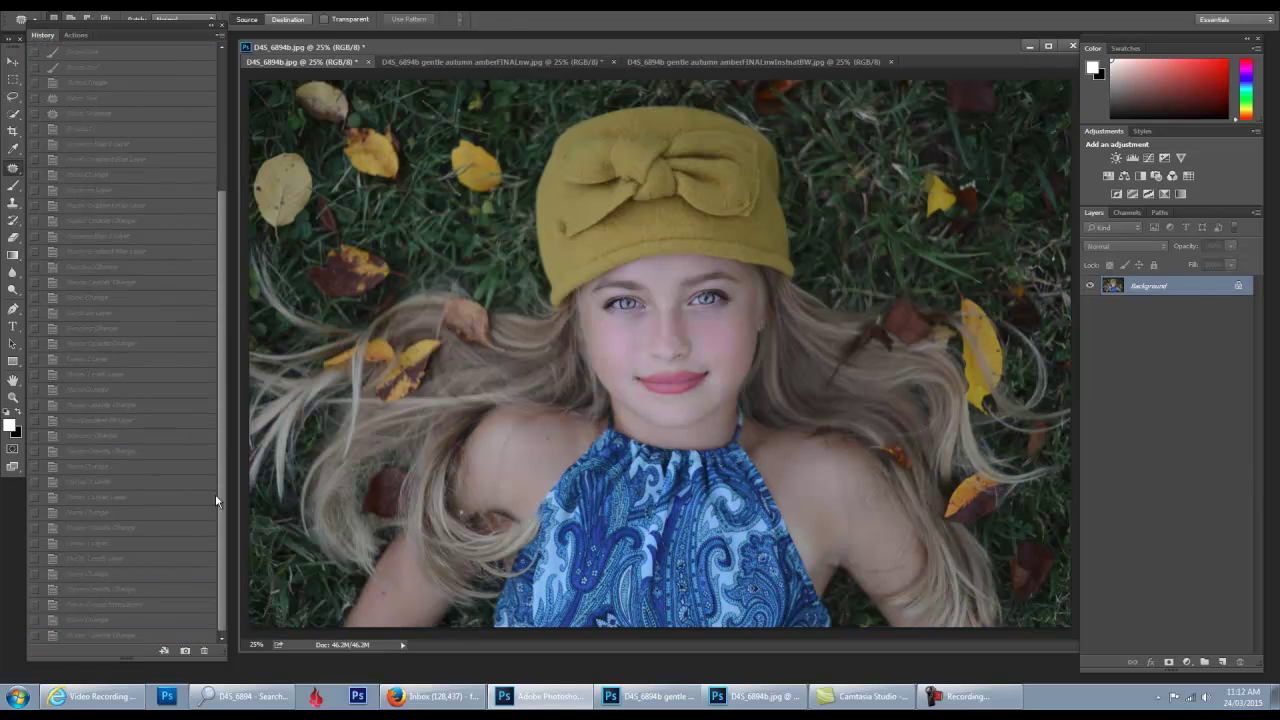
pyautogui.click(141, 636)
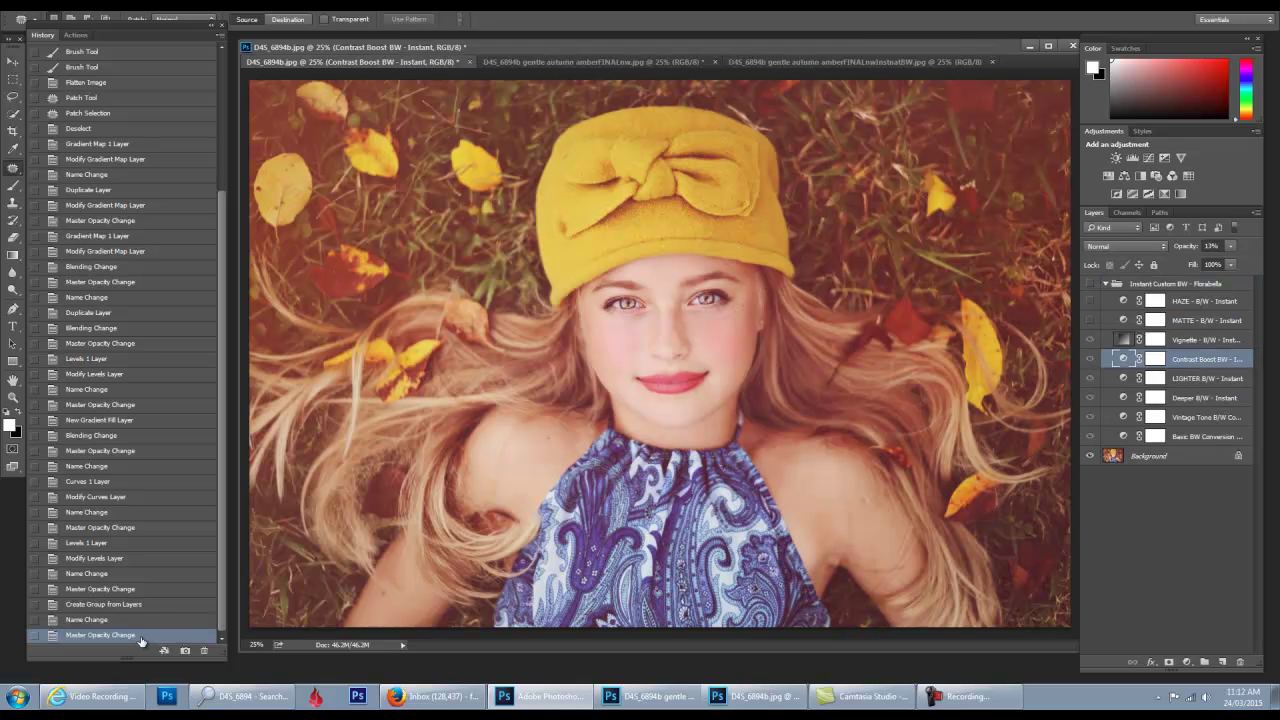
pyautogui.click(1090, 286)
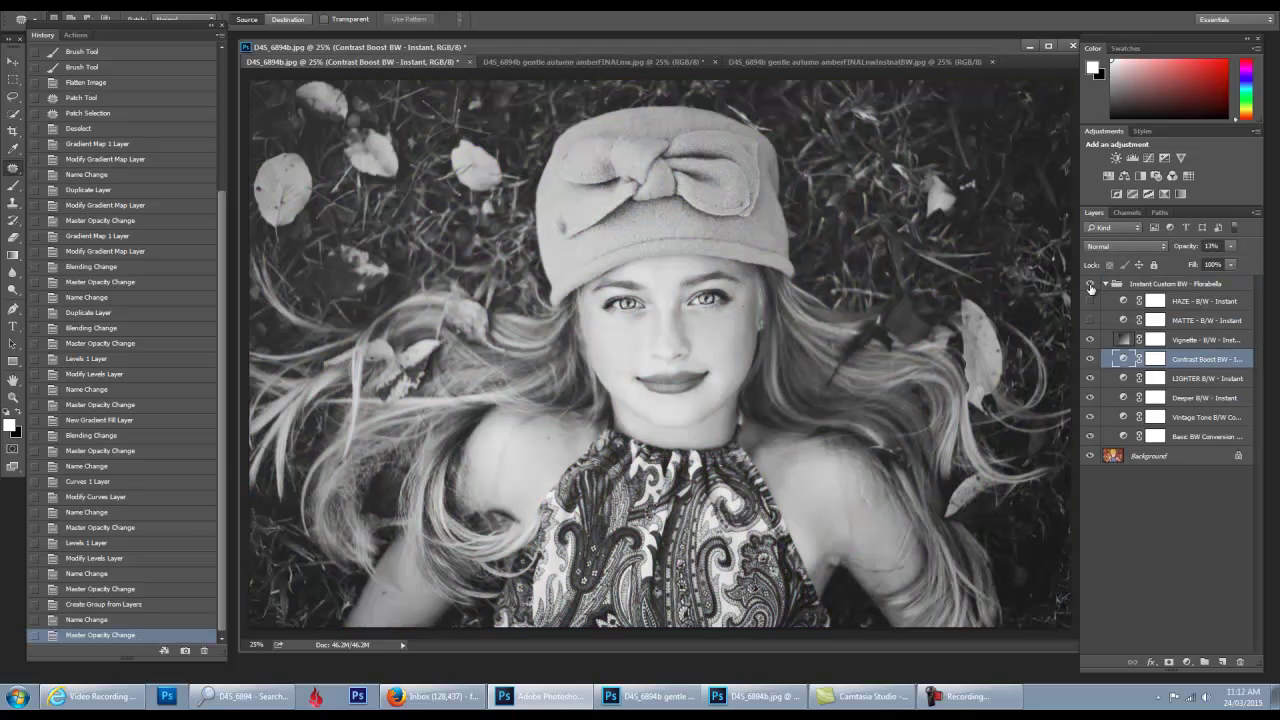